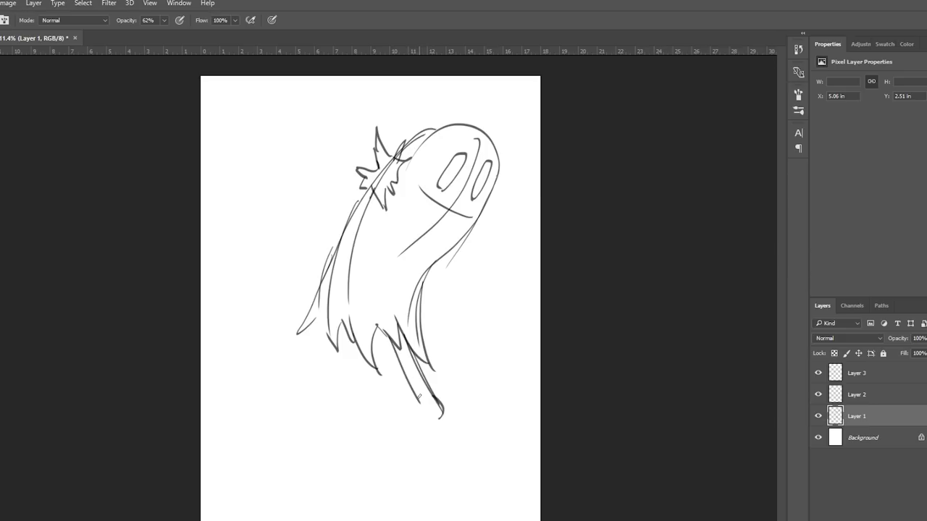
- Finish sketching the ghost's two bent legs, adding the right leg's shin and foot and the whole left leg on Layer 1
left_click_drag(431, 420, 368, 509)
left_click_drag(376, 504, 397, 513)
left_click_drag(334, 339, 318, 394)
left_click_drag(353, 342, 326, 438)
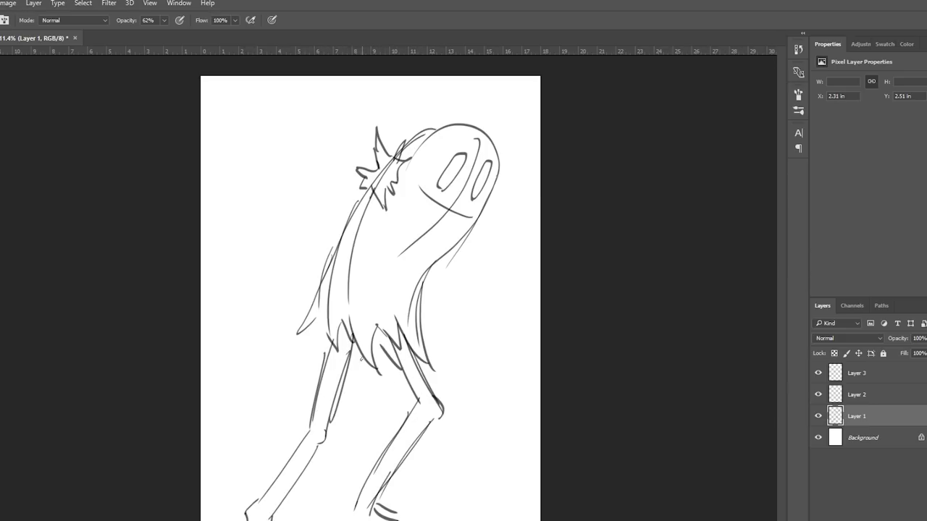
- Sketch a pointed tip at the hem's left end and more jagged spikes around the tuft on the ghost's back
left_click_drag(311, 302, 301, 333)
left_click_drag(330, 179, 366, 192)
left_click_drag(365, 233, 373, 190)
left_click_drag(362, 210, 384, 199)
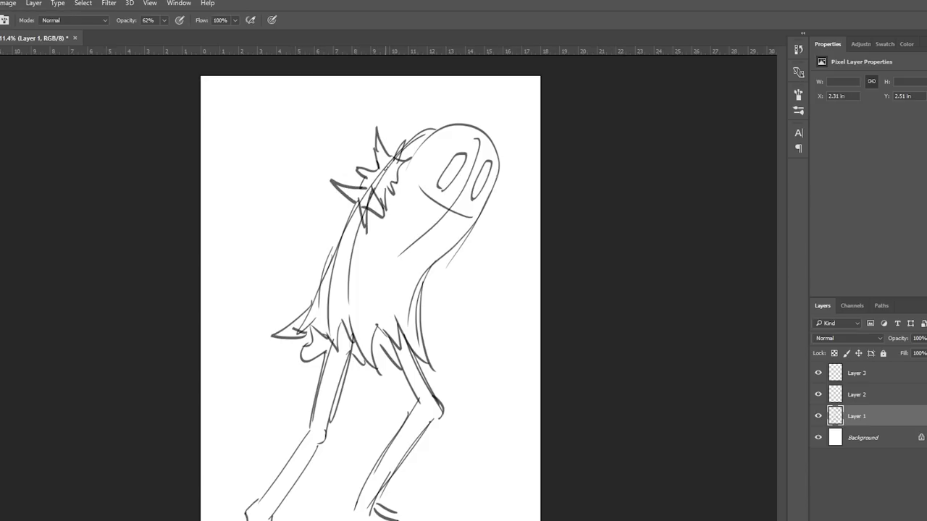
- On Layer 2, with brush opacity at 100%, ink the body's right edge and the whole jagged hem over the sketch
left_click(897, 388)
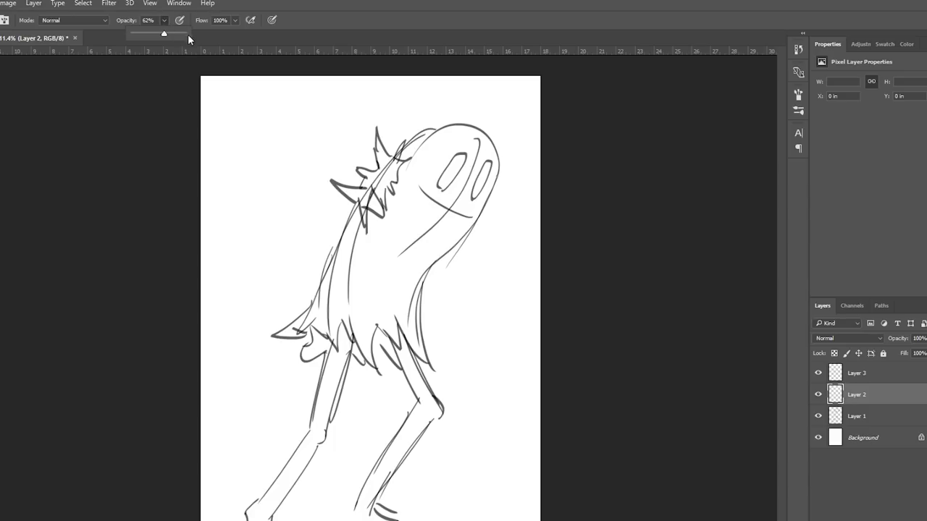
left_click(188, 35)
scroll(440, 264, "up", 9)
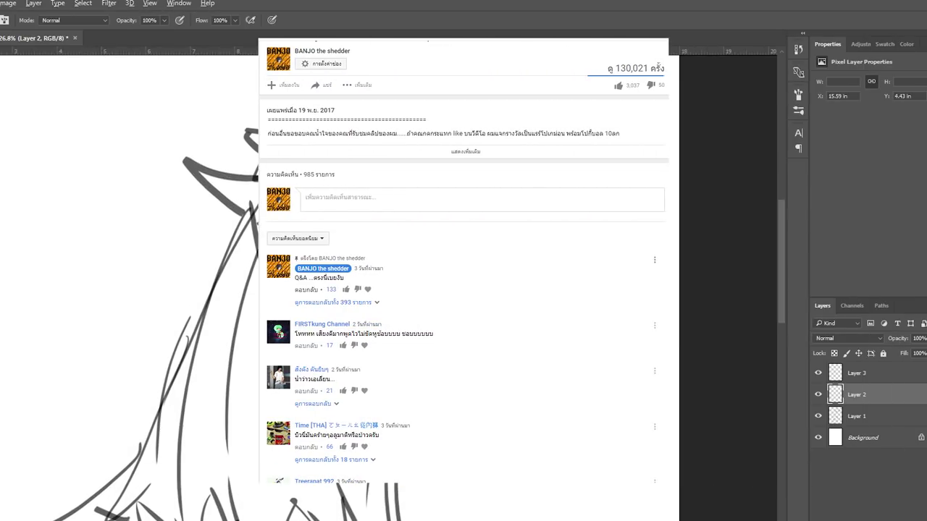
scroll(152, 290, "down", 5)
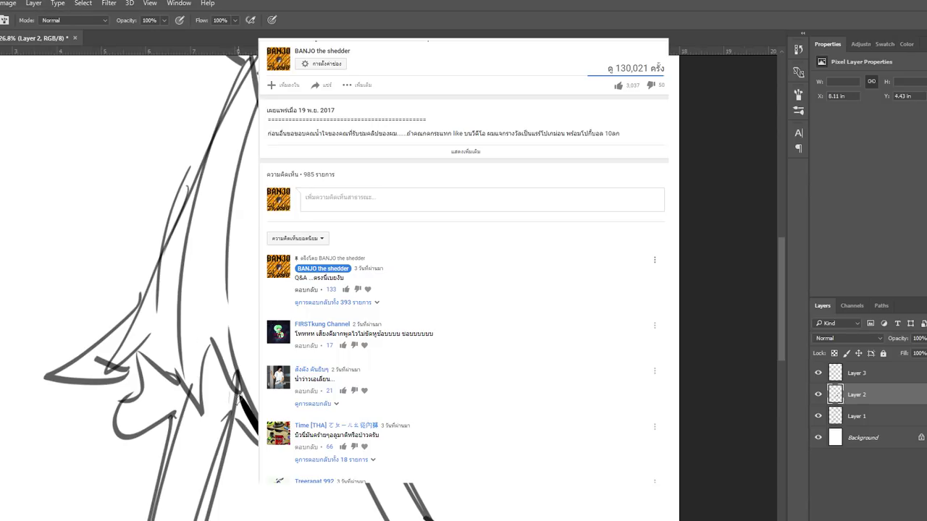
mouse_move(239, 400)
left_mouse_down()
mouse_move(203, 328)
mouse_move(196, 361)
mouse_move(137, 414)
left_mouse_up()
left_click_drag(139, 346, 154, 392)
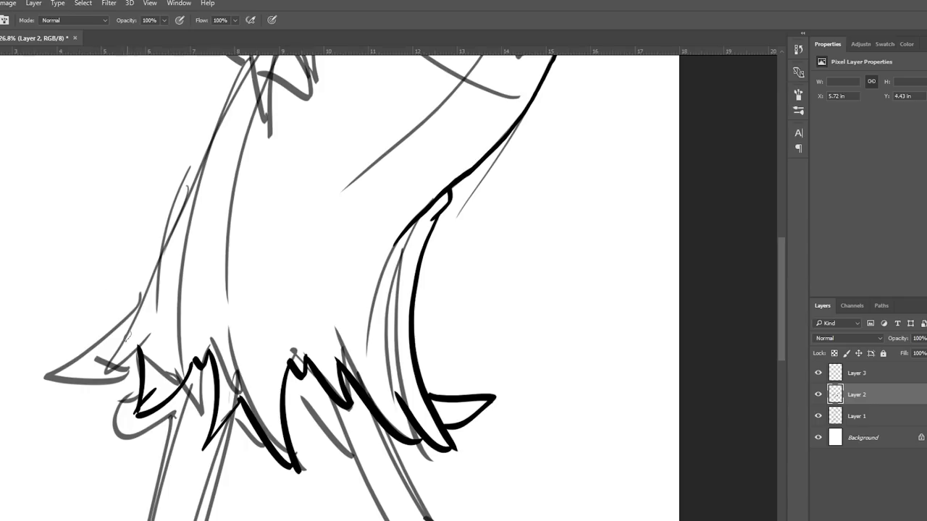
mouse_move(145, 293)
left_mouse_down()
mouse_move(86, 344)
mouse_move(129, 365)
left_mouse_up()
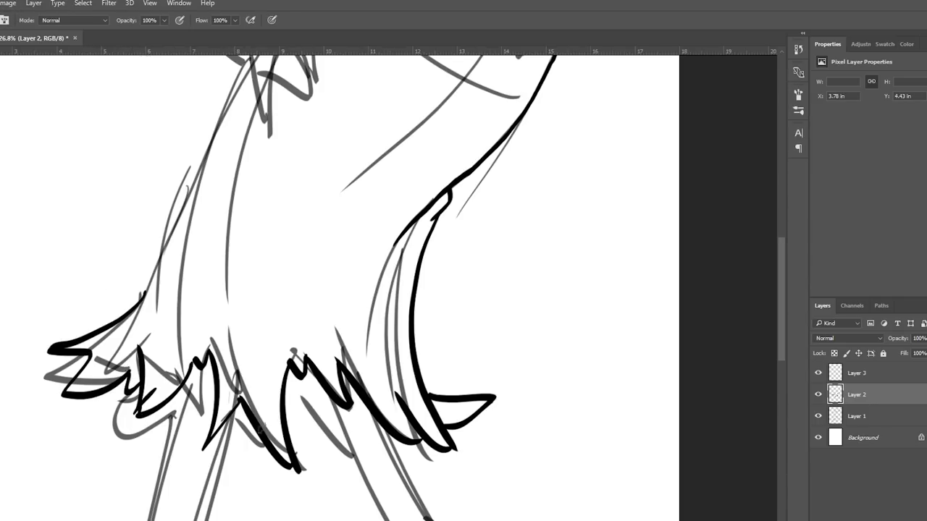
- Ink the outline from the rounded head down the body's left side until it meets the hem
scroll(408, 279, "up", 7)
mouse_move(579, 215)
left_mouse_down()
mouse_move(393, 139)
mouse_move(349, 179)
mouse_move(341, 200)
mouse_move(398, 141)
mouse_move(162, 501)
left_mouse_up()
key("ctrl+z")
key("ctrl+z")
scroll(188, 341, "down", 4)
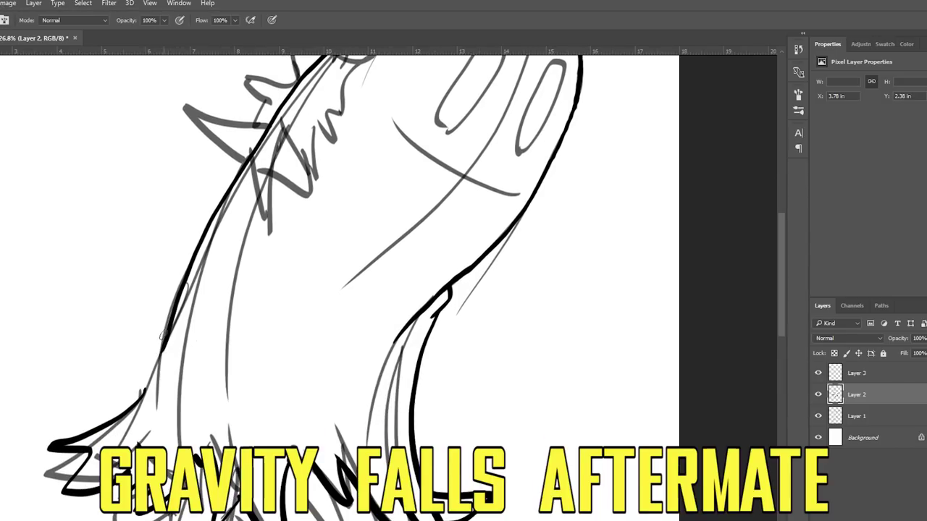
left_click_drag(164, 337, 136, 402)
scroll(153, 360, "up", 6)
scroll(349, 247, "down", 14)
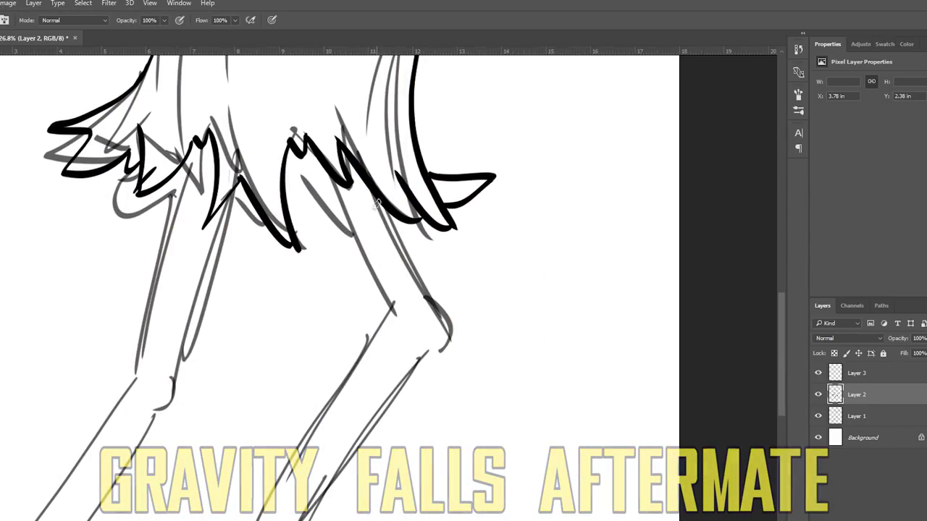
left_click_drag(376, 204, 443, 349)
left_click_drag(330, 179, 357, 271)
key("ctrl+alt+z")
key("ctrl+alt+z")
- On Layer 3, ink both sides of the right leg's thigh and its rounded knee, redoing strokes that miss the sketch
left_click(837, 377)
mouse_move(375, 194)
left_mouse_down()
mouse_move(433, 316)
mouse_move(418, 377)
left_mouse_up()
left_click_drag(294, 156, 372, 312)
scroll(355, 282, "down", 3)
key("ctrl+z")
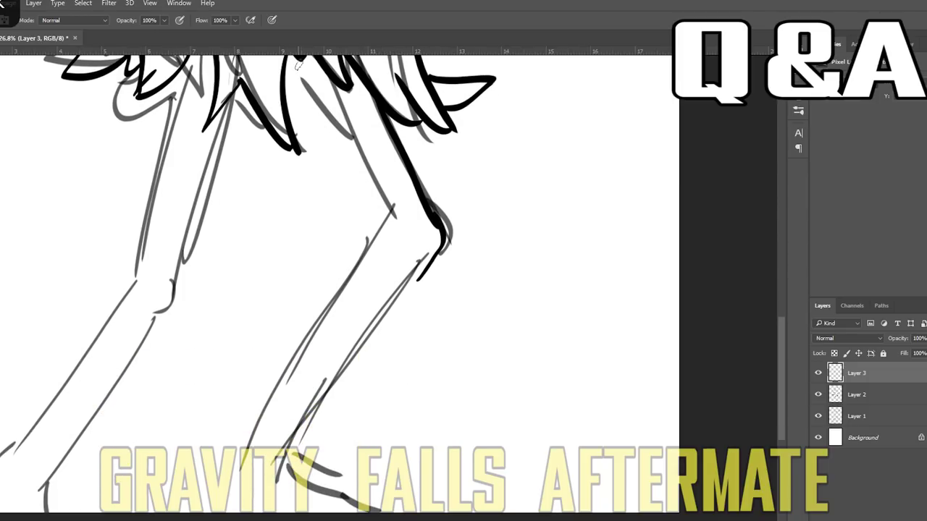
key("ctrl+alt+z")
mouse_move(298, 62)
left_mouse_down()
mouse_move(415, 272)
mouse_move(387, 230)
left_mouse_up()
key("ctrl+alt+z")
left_click_drag(380, 220, 259, 415)
key("ctrl+alt+z")
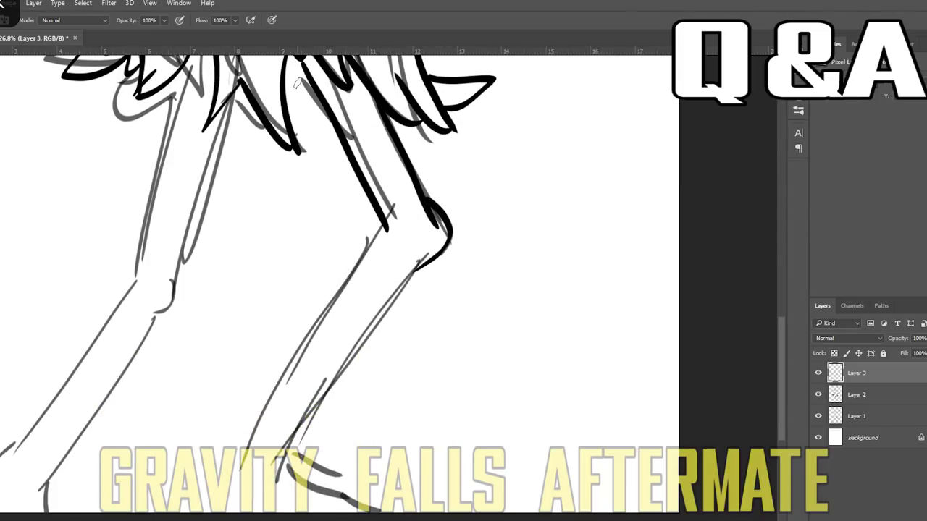
key("ctrl+z")
scroll(297, 83, "up", 2)
mouse_move(290, 136)
left_mouse_down()
mouse_move(387, 307)
mouse_move(265, 480)
left_mouse_up()
key("ctrl+z")
left_click_drag(385, 297, 260, 514)
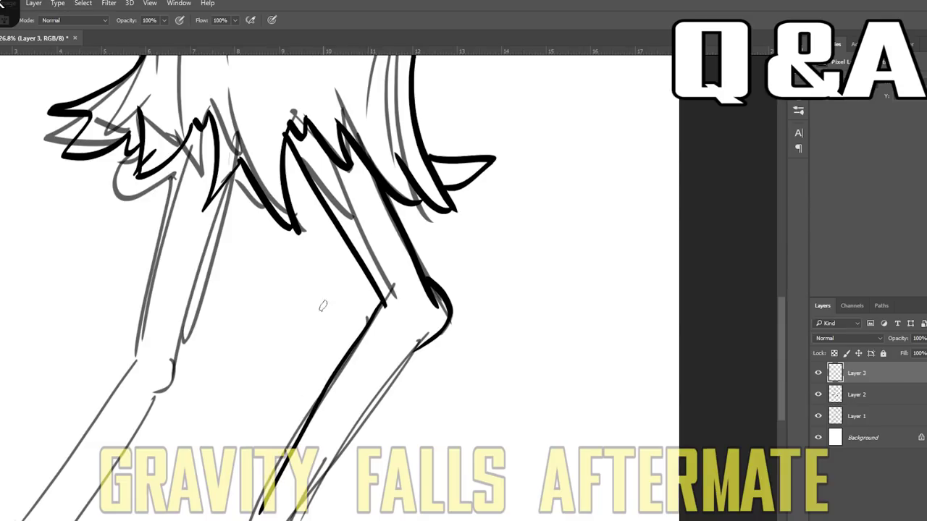
scroll(323, 305, "down", 3)
mouse_move(414, 225)
left_mouse_down()
mouse_move(303, 404)
mouse_move(311, 402)
left_mouse_up()
key("ctrl+z")
key("ctrl+alt+z")
key("ctrl+alt+z")
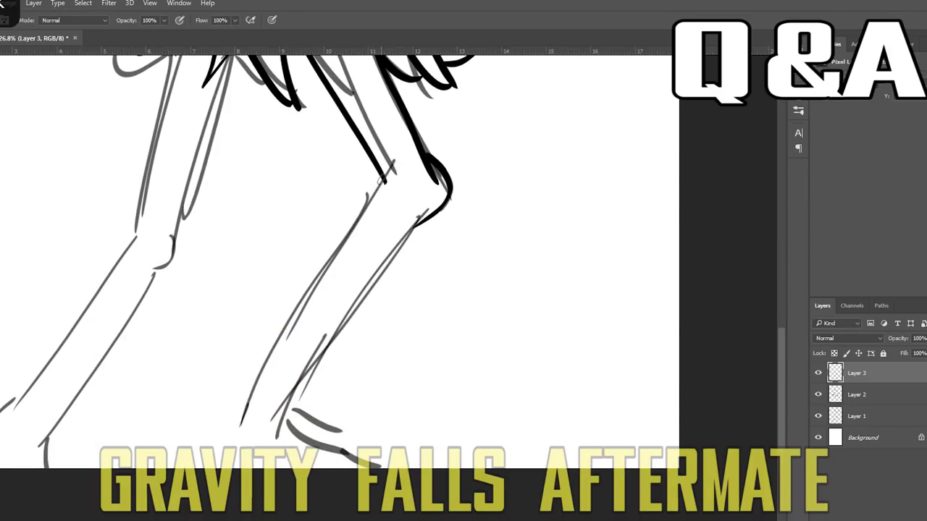
- Ink both sides of the right leg's shin, followed by its heel, ankle mark and foot
left_click_drag(383, 180, 254, 412)
mouse_move(412, 228)
left_mouse_down()
mouse_move(296, 395)
mouse_move(314, 439)
mouse_move(357, 467)
left_mouse_up()
mouse_move(261, 391)
left_mouse_down()
mouse_move(228, 436)
mouse_move(278, 468)
left_mouse_up()
left_click_drag(229, 434, 252, 452)
left_click_drag(265, 414, 259, 434)
scroll(341, 466, "up", 5)
scroll(345, 468, "down", 1)
scroll(406, 199, "left", 4)
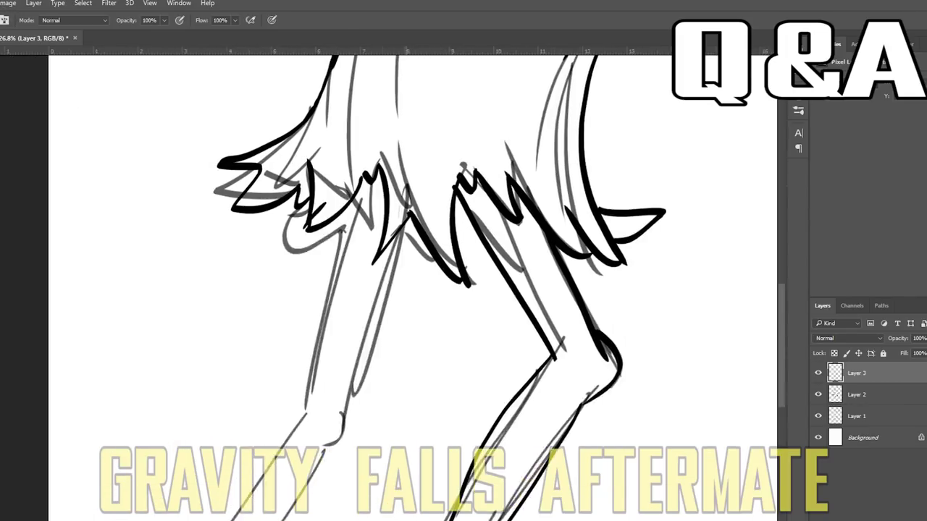
- Ink the left leg's thigh from under the hem down to the knee, including the knee's curve
mouse_move(406, 210)
left_mouse_down()
mouse_move(485, 94)
mouse_move(428, 323)
left_mouse_up()
key("ctrl+z")
left_click_drag(483, 108, 438, 255)
left_click_drag(430, 62, 394, 277)
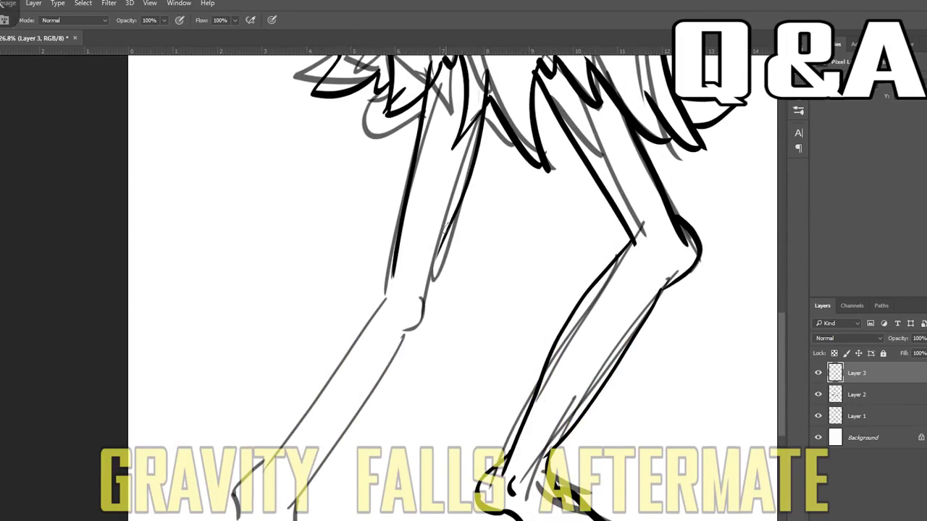
left_click_drag(446, 228, 417, 324)
left_click_drag(655, 221, 652, 259)
key("ctrl+alt+z")
left_click_drag(394, 265, 390, 331)
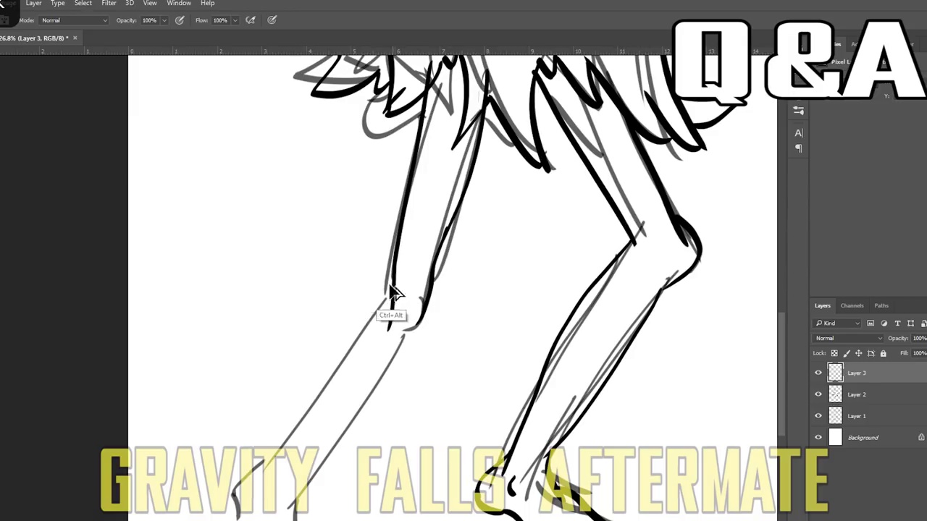
left_click_drag(432, 285, 401, 341)
- Ink both sides of the left leg's shin and its foot with a small ankle mark
scroll(382, 259, "down", 1)
left_click_drag(392, 234, 274, 408)
mouse_move(402, 288)
left_mouse_down()
mouse_move(310, 417)
mouse_move(299, 476)
left_mouse_up()
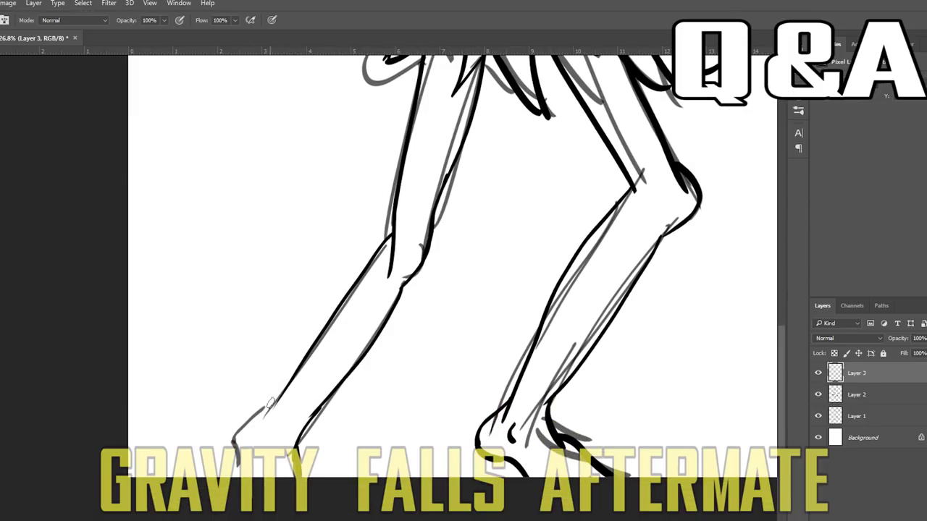
mouse_move(275, 402)
left_mouse_down()
mouse_move(231, 446)
mouse_move(240, 476)
left_mouse_up()
left_click_drag(246, 432, 252, 453)
scroll(232, 422, "up", 3)
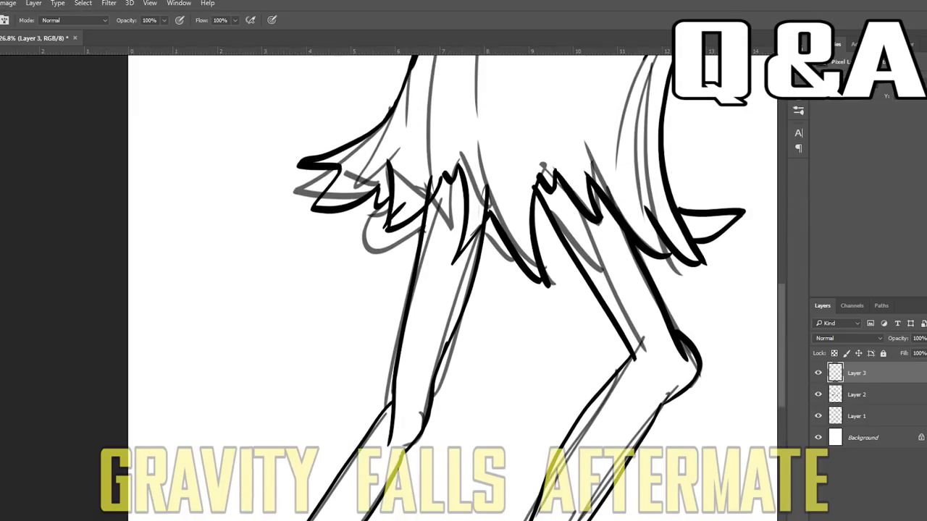
- Hide the Layer 1 sketch and erase the rough knee lines on both legs
key("e")
left_click_drag(633, 358, 622, 366)
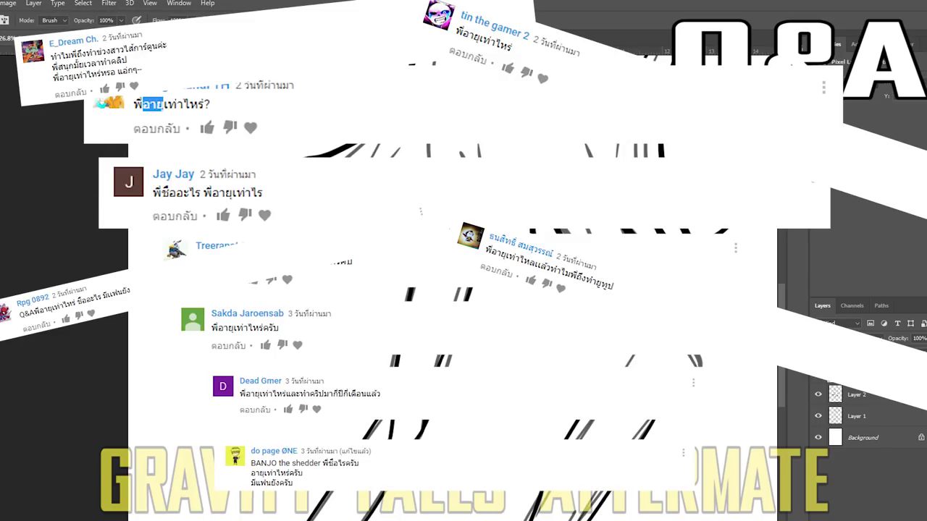
left_click(818, 416)
scroll(449, 326, "down", 1)
mouse_move(412, 393)
left_mouse_down()
mouse_move(430, 352)
mouse_move(405, 401)
left_mouse_up()
- Redraw both knees with the brush so the thigh and shin lines connect smoothly
key("b")
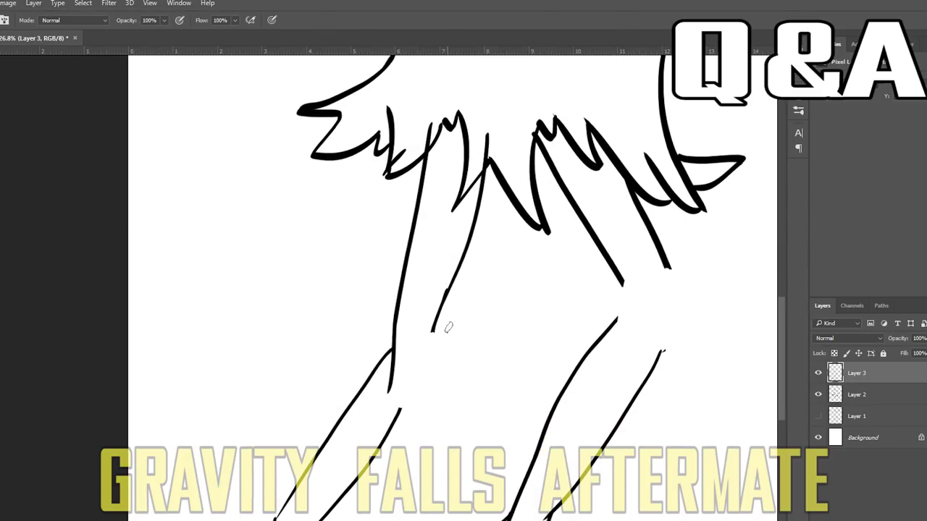
left_click_drag(432, 330, 403, 408)
left_click_drag(667, 263, 662, 353)
mouse_move(622, 281)
left_mouse_down()
mouse_move(653, 317)
mouse_move(606, 332)
left_mouse_up()
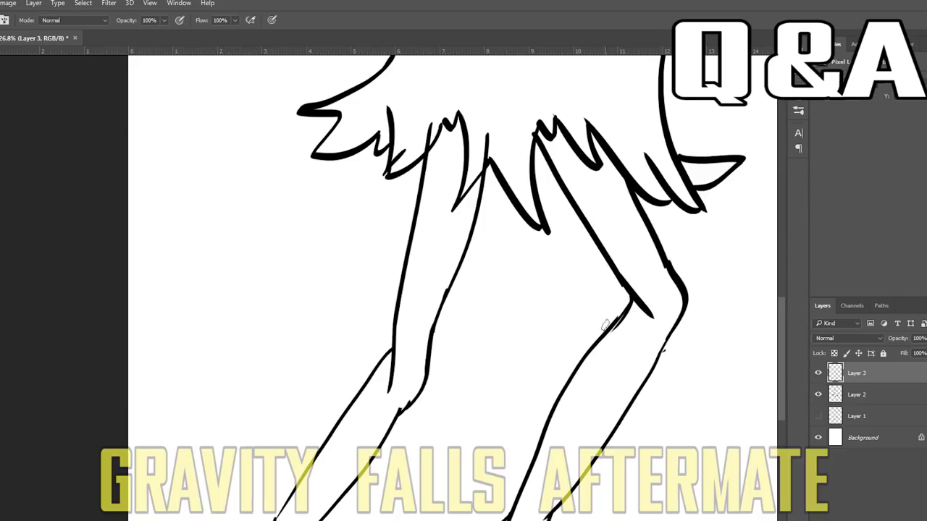
- Erase the ends of the leg lines that stick up past the jagged hem
scroll(543, 307, "up", 3)
key("e")
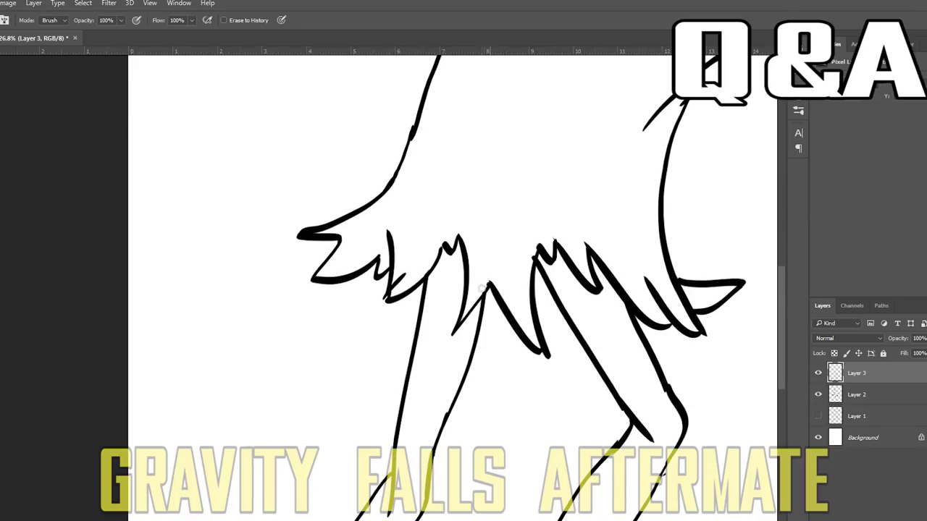
scroll(607, 250, "up", 3)
- Show the Layer 1 sketch again and ink the ghost's two slanted oval eyes on Layer 2
key("alt+[")
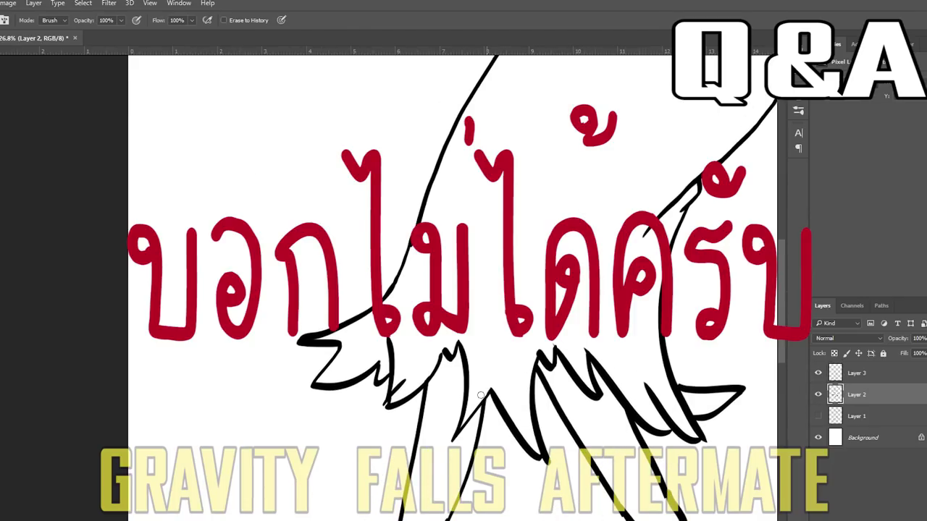
scroll(572, 323, "up", 5)
left_click(819, 415)
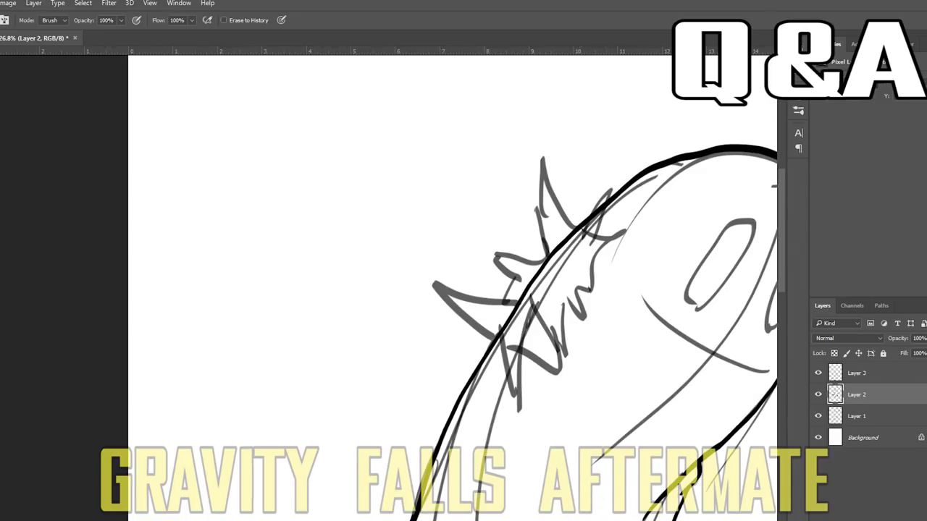
scroll(435, 290, "right", 5)
key("b")
left_click_drag(601, 303, 569, 311)
key("ctrl+z")
mouse_move(626, 242)
left_mouse_down()
mouse_move(587, 337)
mouse_move(569, 326)
left_mouse_up()
key("ctrl+z")
mouse_move(596, 253)
left_mouse_down()
mouse_move(624, 244)
mouse_move(585, 274)
left_mouse_up()
mouse_move(541, 213)
left_mouse_down()
mouse_move(570, 233)
mouse_move(539, 214)
left_mouse_up()
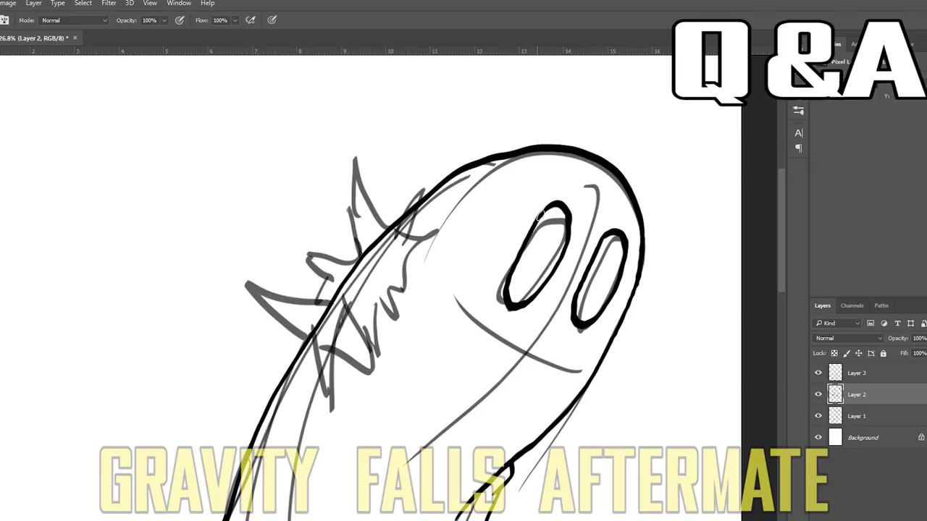
scroll(567, 210, "down", 2)
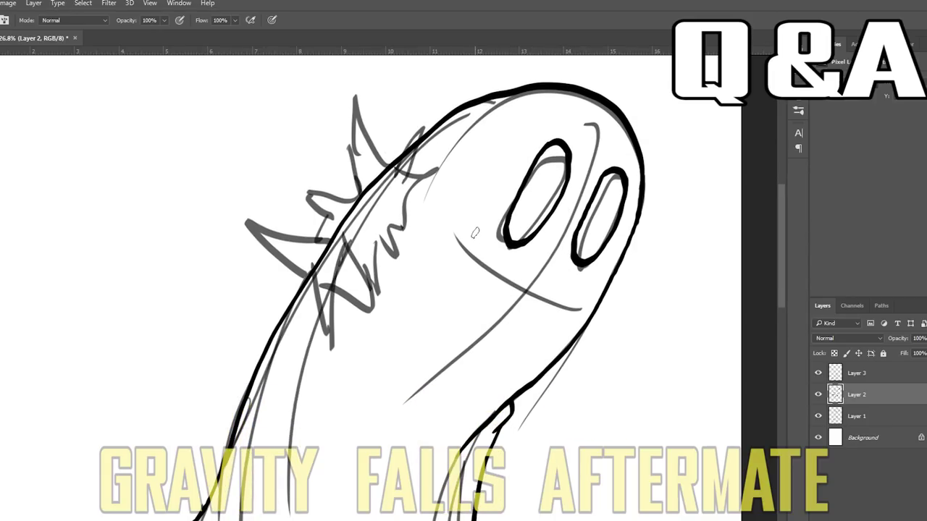
left_click_drag(478, 221, 497, 254)
left_click_drag(495, 252, 519, 270)
left_click_drag(520, 272, 588, 284)
left_click_drag(569, 316, 529, 317)
key("ctrl+alt+z")
key("ctrl+alt+z")
key("ctrl+alt+z")
key("ctrl+alt+z")
left_click_drag(487, 247, 542, 276)
mouse_move(541, 278)
left_mouse_down()
mouse_move(497, 352)
mouse_move(480, 293)
left_mouse_up()
left_click_drag(483, 251, 450, 257)
left_click_drag(450, 259, 469, 280)
key("ctrl+alt+z")
key("ctrl+alt+z")
key("ctrl+alt+z")
key("ctrl+alt+z")
key("ctrl+alt+z")
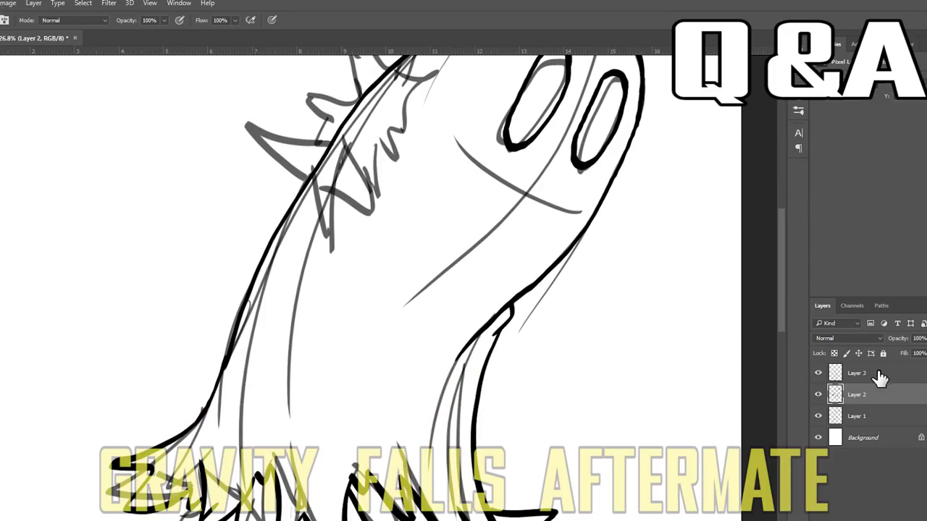
- On a new layer above Layer 2, draw short hatching strokes along the body's right edge and lower left edge
mouse_move(505, 321)
left_mouse_down()
mouse_move(466, 393)
mouse_move(468, 417)
left_mouse_up()
left_click_drag(471, 425, 462, 468)
left_click_drag(637, 110, 614, 155)
left_click_drag(625, 148, 583, 214)
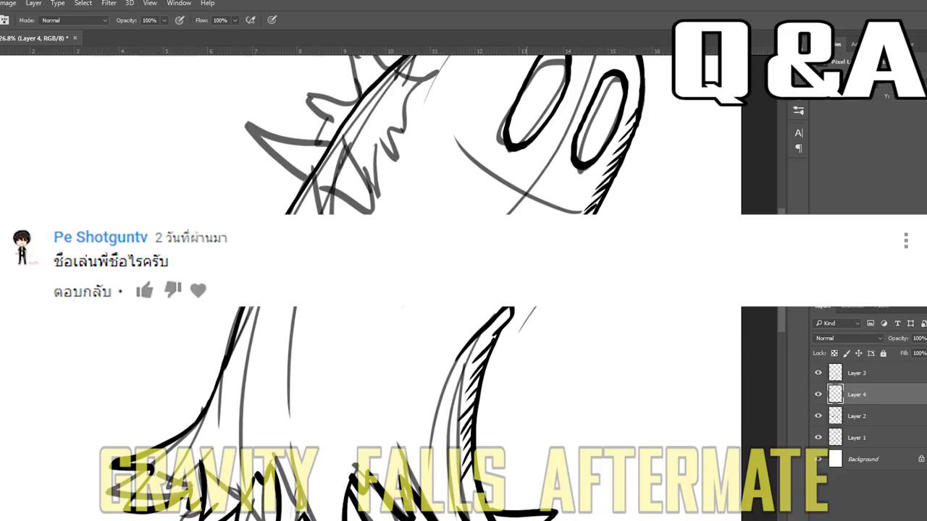
left_click_drag(258, 290, 256, 320)
left_click_drag(251, 307, 242, 341)
left_click_drag(236, 347, 216, 414)
- Add hatching at the hem's folds and ink the back edge of the ragged cloth between and beside the legs
scroll(489, 444, "down", 3)
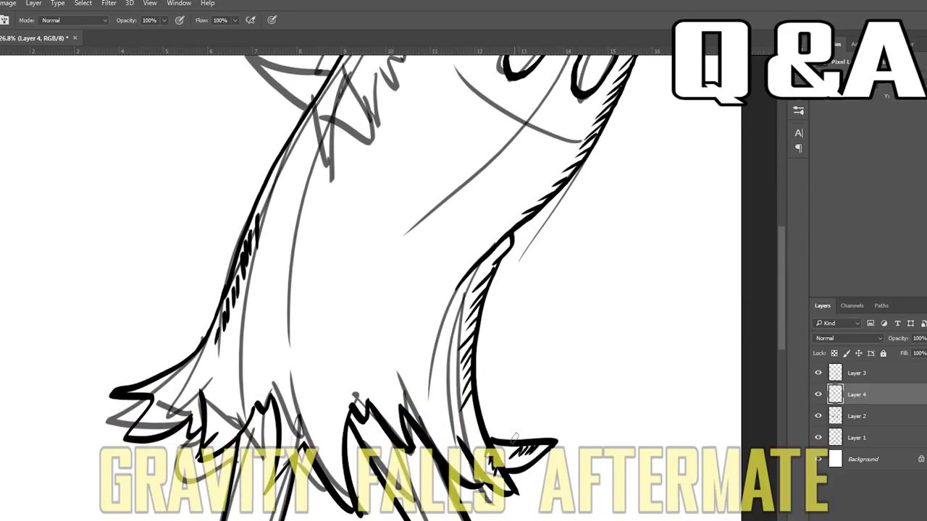
left_click_drag(342, 429, 333, 467)
scroll(340, 449, "down", 1)
left_click_drag(495, 439, 464, 449)
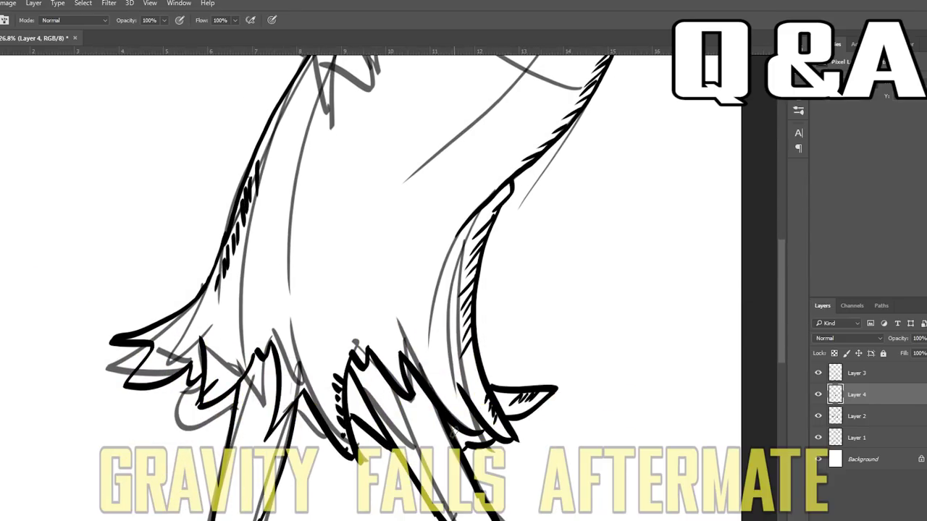
left_click_drag(328, 442, 295, 433)
left_click_drag(227, 439, 178, 411)
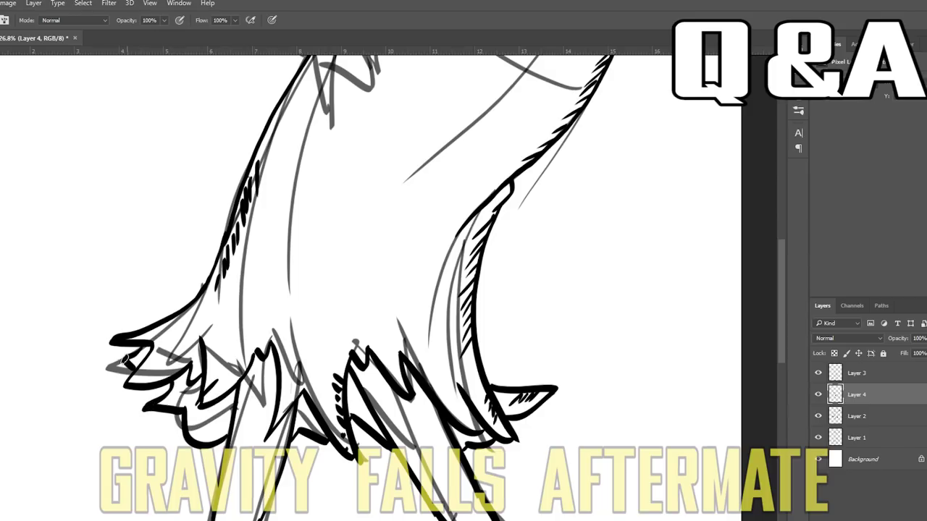
- Hide the Layer 1 sketch and review the inked ghost from head to feet
scroll(127, 351, "up", 10)
scroll(94, 347, "down", 8)
scroll(98, 377, "up", 8)
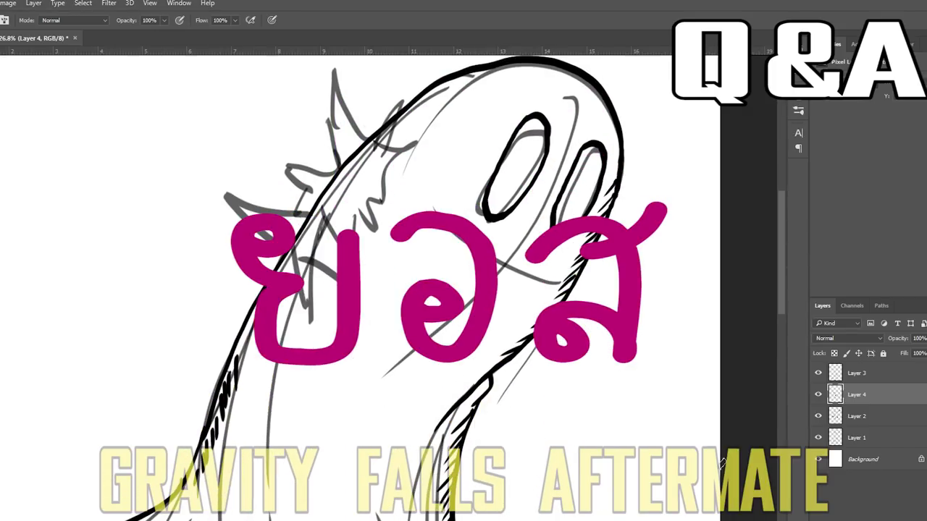
left_click(818, 438)
scroll(529, 296, "down", 10)
scroll(528, 299, "up", 9)
scroll(529, 305, "up", 5)
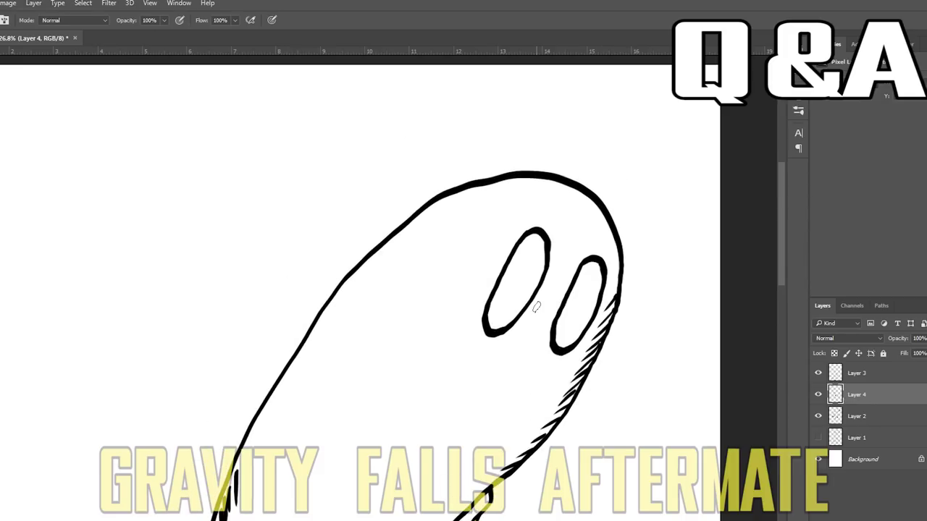
- Add a new layer above Layer 4, toggle Layer 2's visibility to check its contents, and make Layer 2 active
left_click(910, 520)
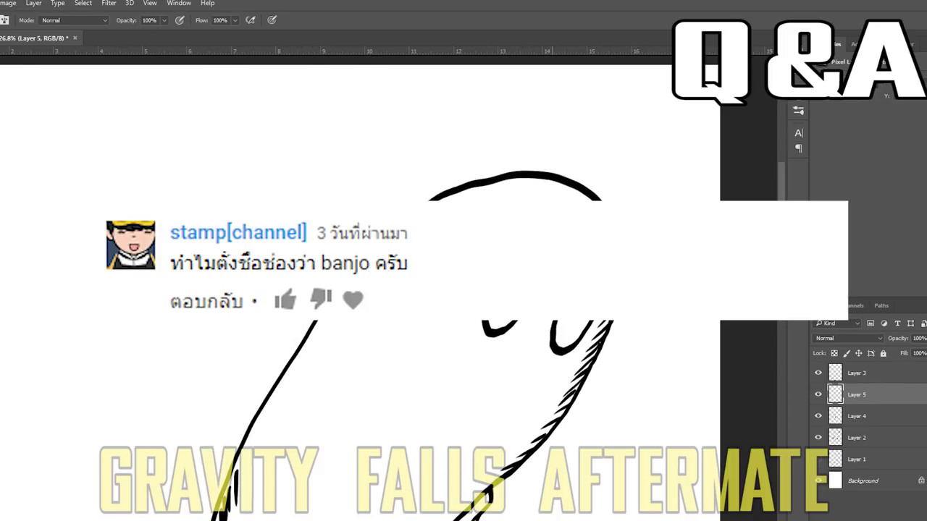
left_click(818, 438)
left_click(819, 438)
left_click(858, 438)
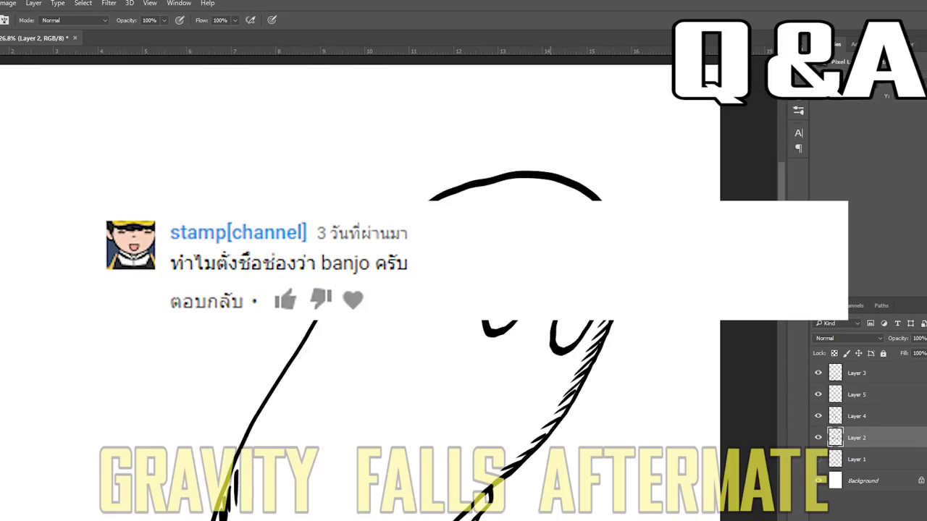
- Fill both of the ghost's eyes solid black on Layer 2
left_click_drag(519, 252, 515, 262)
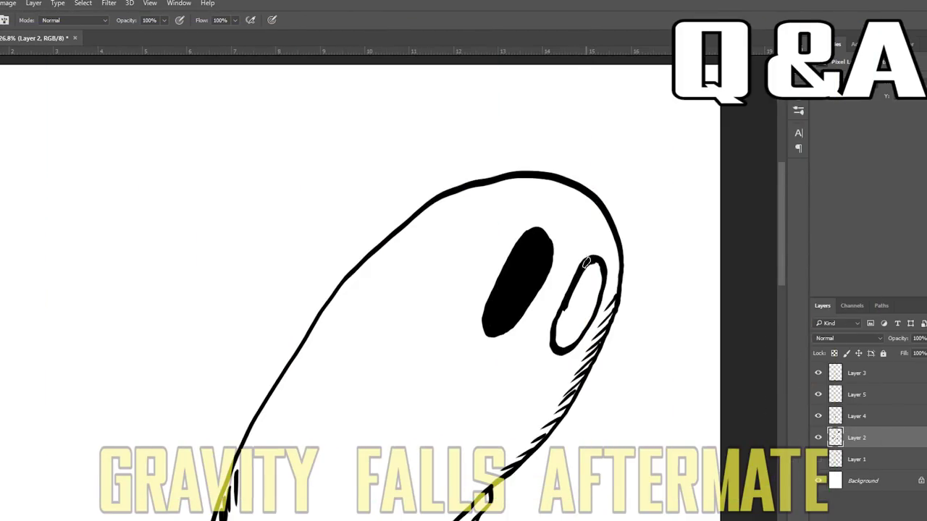
mouse_move(588, 270)
left_mouse_down()
mouse_move(558, 339)
mouse_move(600, 284)
left_mouse_up()
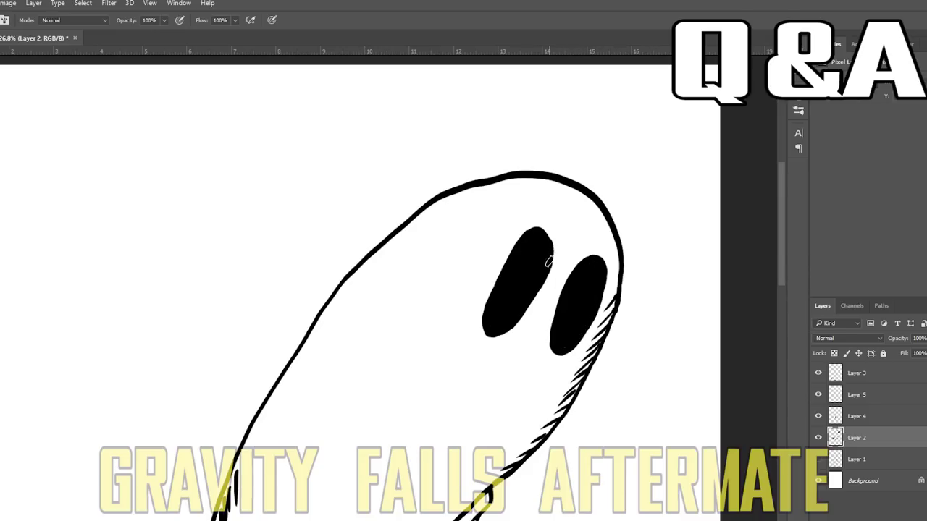
mouse_move(548, 262)
left_mouse_down()
mouse_move(500, 289)
mouse_move(510, 254)
left_mouse_up()
- Smooth the bumpy outline of the ghost's larger eye with the Eraser, undoing strokes that cut badly
scroll(554, 261, "up", 10)
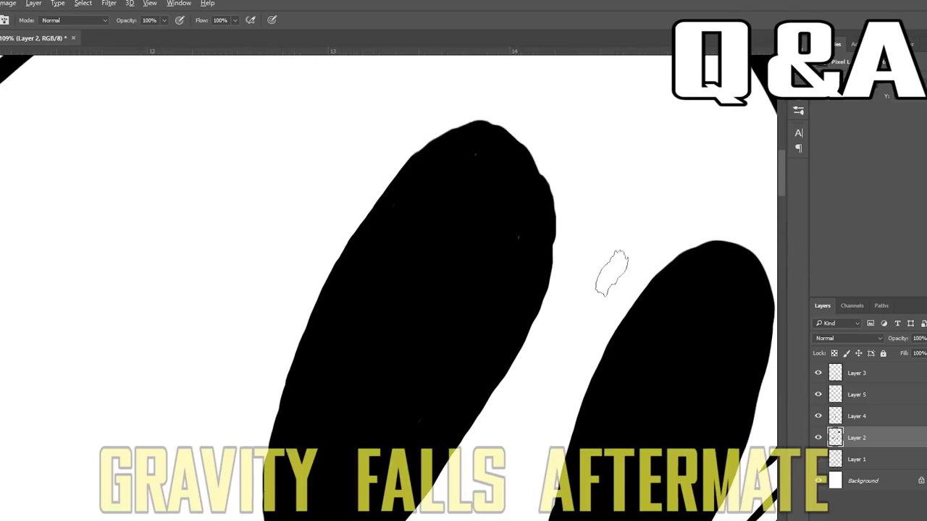
key("e")
left_click_drag(556, 173, 566, 245)
left_click_drag(543, 154, 564, 265)
key("ctrl+alt+z")
key("ctrl+alt+z")
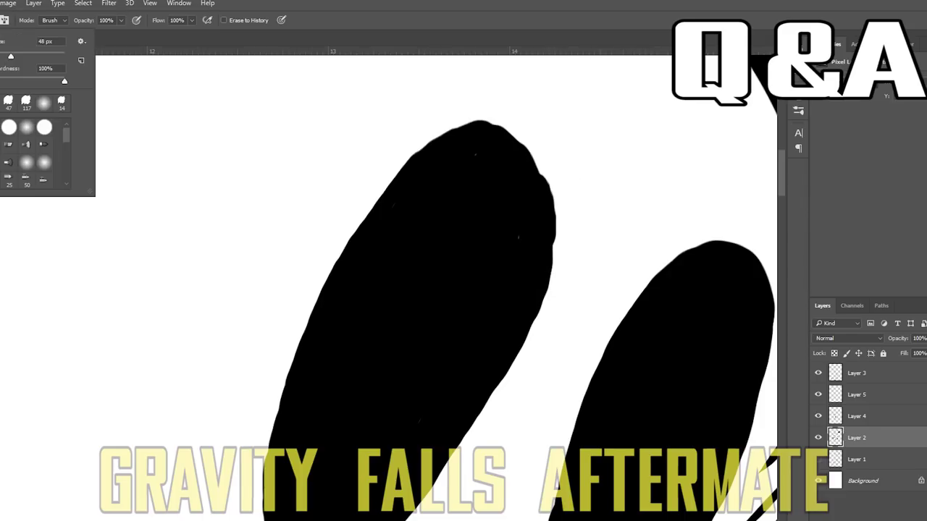
scroll(558, 232, "down", 2)
scroll(558, 232, "down", 1)
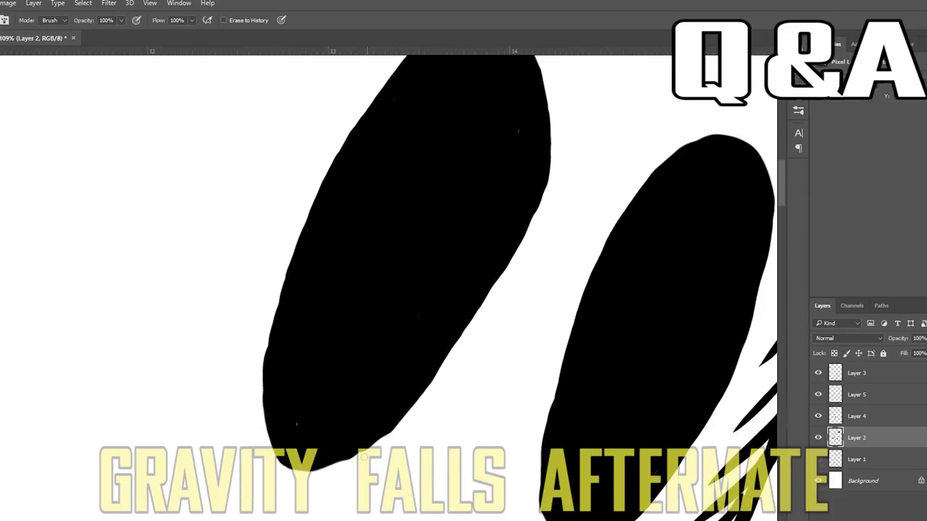
scroll(351, 459, "down", 1)
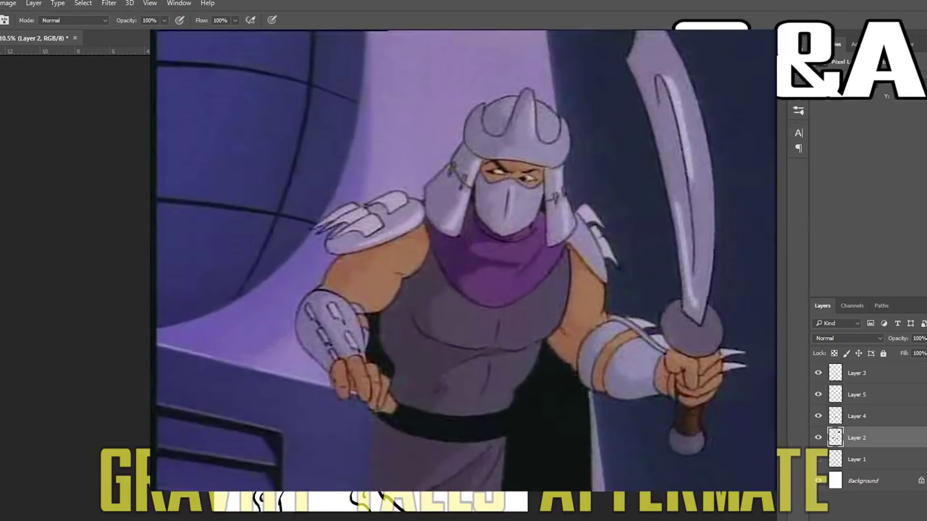
scroll(391, 287, "up", 3)
scroll(391, 286, "up", 5)
scroll(391, 287, "down", 7)
scroll(391, 287, "up", 2)
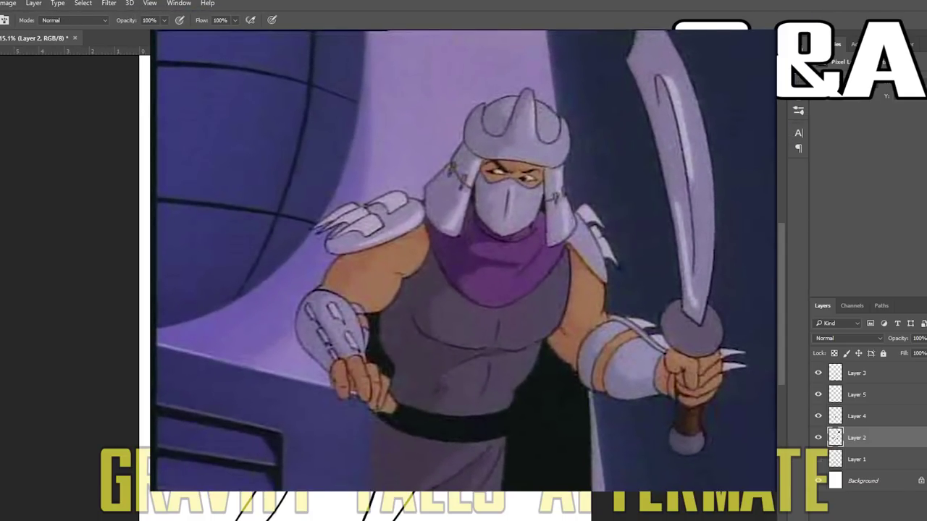
scroll(325, 490, "up", 5)
left_click_drag(435, 428, 711, 483)
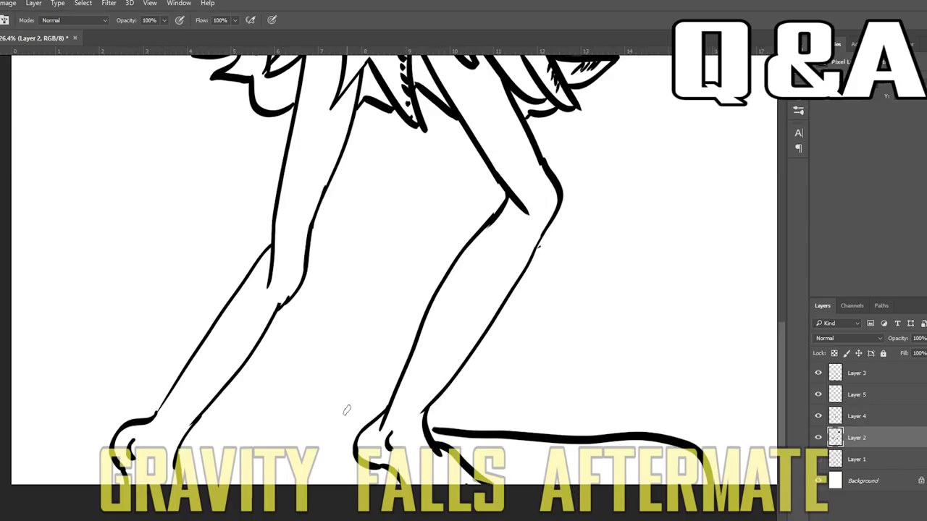
mouse_move(361, 428)
left_mouse_down()
mouse_move(244, 427)
mouse_move(176, 450)
left_mouse_up()
key("ctrl+alt+z")
key("ctrl+alt+z")
- Add a new layer above Layer 2 and draw the ground shadow outline behind the feet, redoing the stroke between them and curving its far end down
key("ctrl+shift+n")
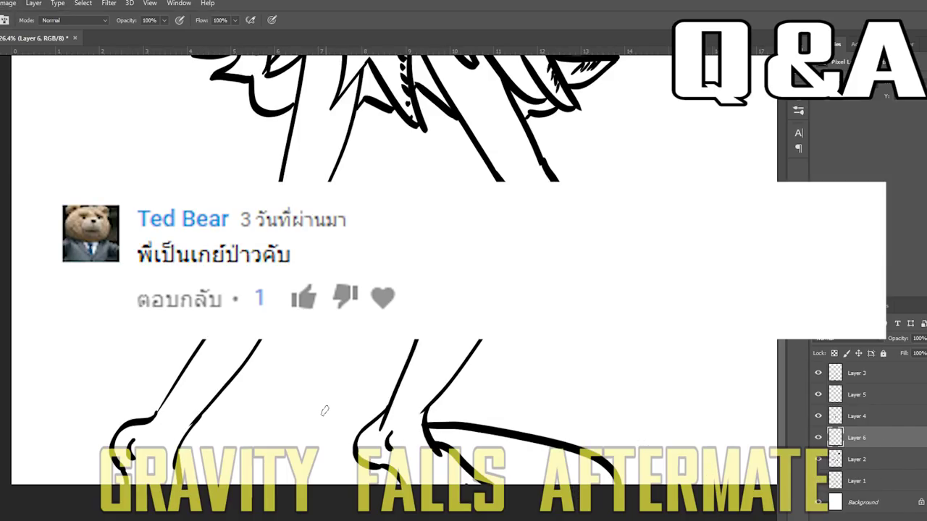
left_click_drag(361, 424, 35, 433)
key("ctrl+z")
left_click_drag(365, 425, 184, 421)
key("ctrl+alt+z")
key("ctrl+alt+z")
left_click_drag(368, 425, 105, 413)
mouse_move(106, 413)
left_mouse_down()
mouse_move(69, 484)
mouse_move(96, 470)
mouse_move(92, 483)
left_mouse_up()
- Touch up the rear leg's ankle line on Layer 3 and erase the Layer 6 shadow line where it crosses that ankle
scroll(87, 413, "down", 5)
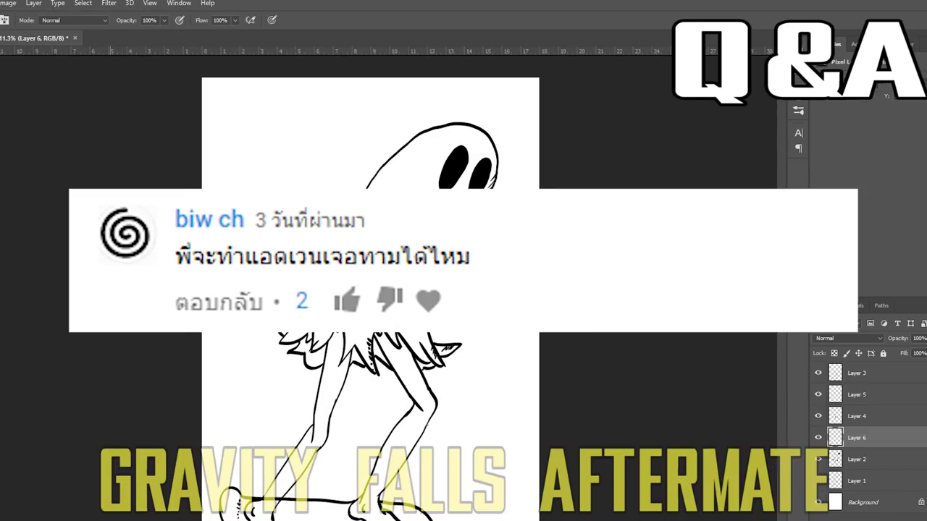
scroll(251, 476, "up", 7)
scroll(357, 398, "down", 4)
scroll(264, 437, "up", 2)
scroll(268, 427, "down", 2)
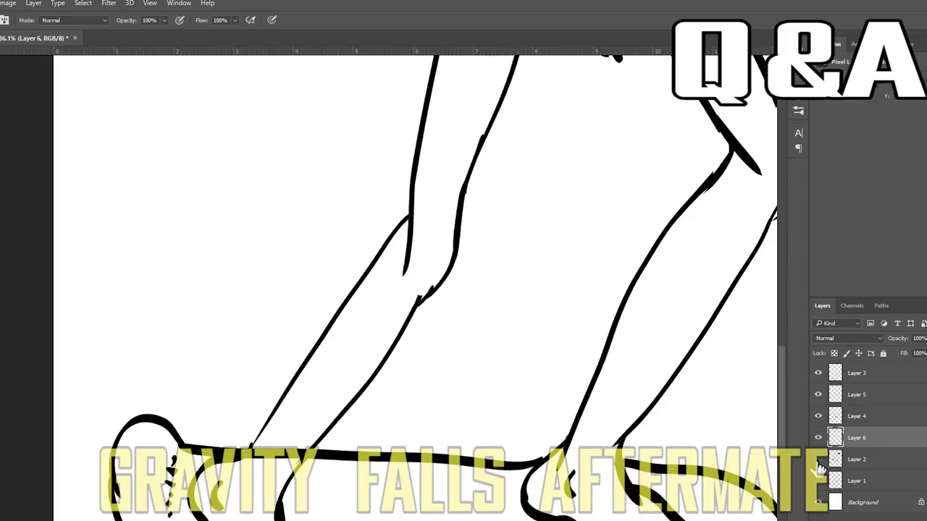
left_click(824, 373)
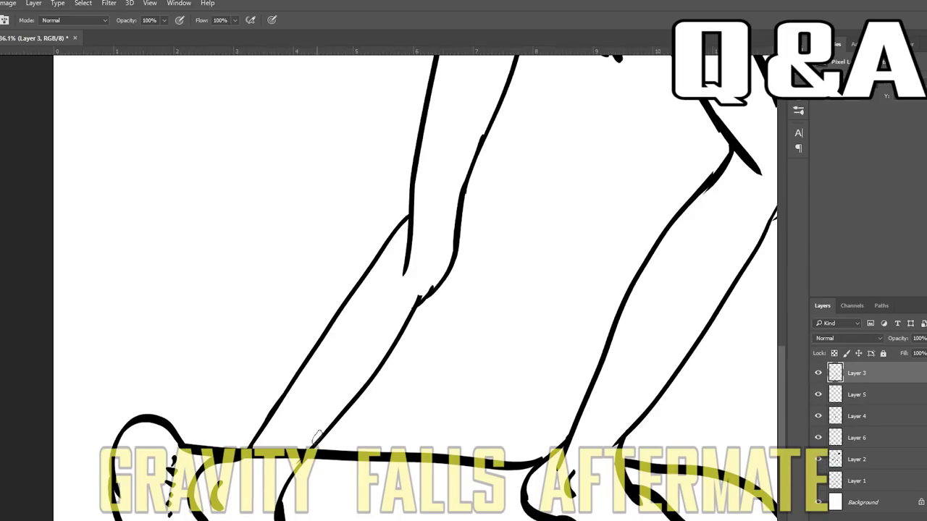
key("e")
left_click(825, 439)
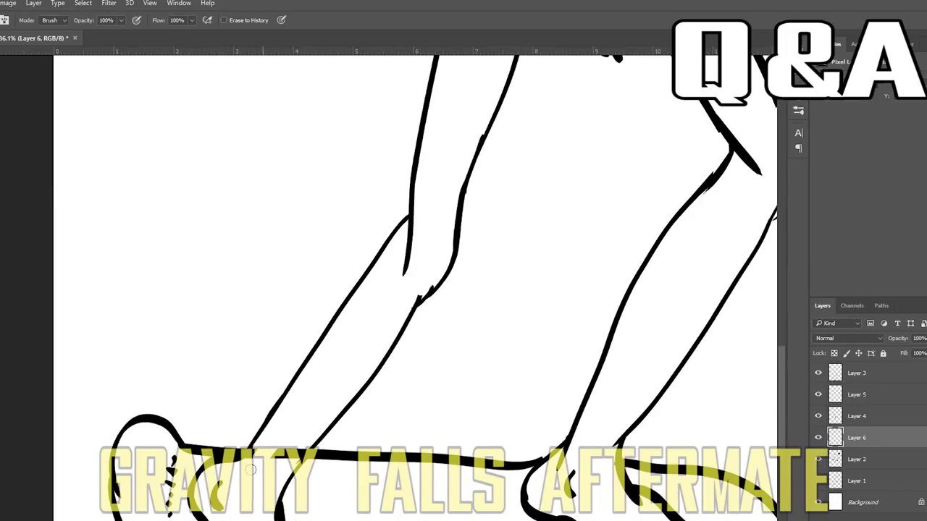
left_click_drag(250, 469, 293, 462)
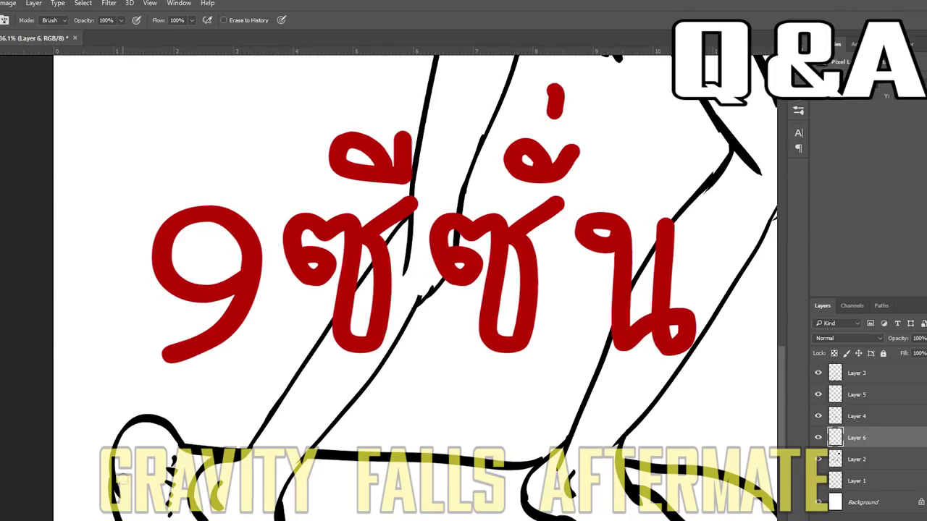
- On Layer 3, erase the rough overlaps along the rear leg and smooth and thicken the line behind the front knee
left_click(837, 375)
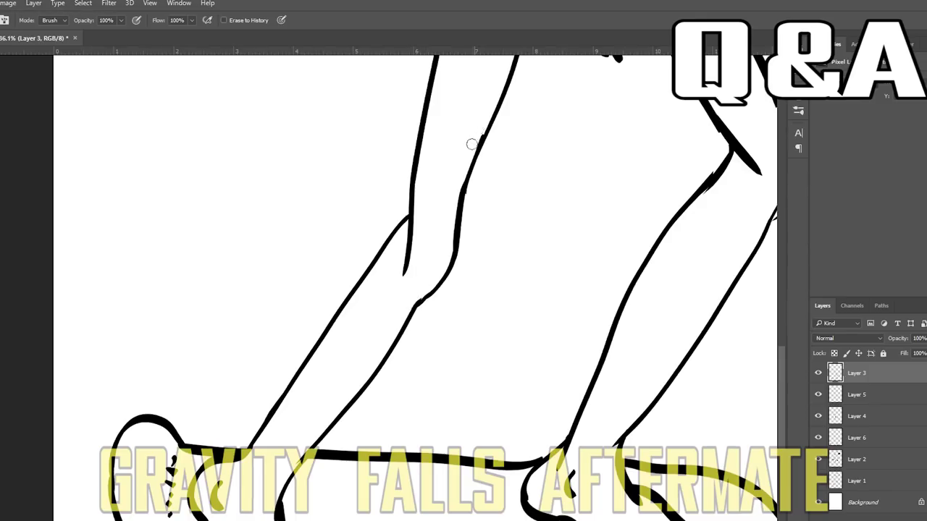
scroll(711, 235, "up", 3)
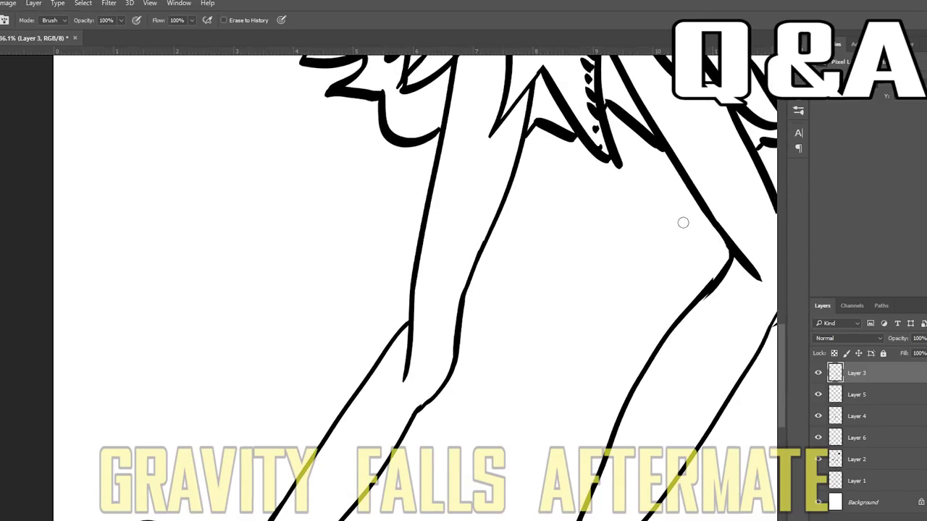
key("b")
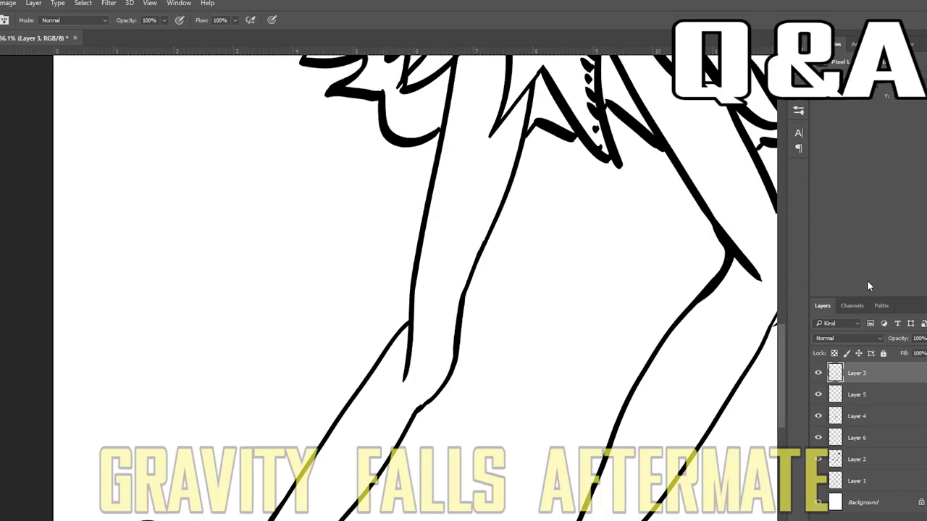
- Make Layer 2 active and erase the stray strokes crossing the narrow fold of the ragged hem beside the rear leg
scroll(456, 197, "up", 5)
scroll(412, 225, "up", 6)
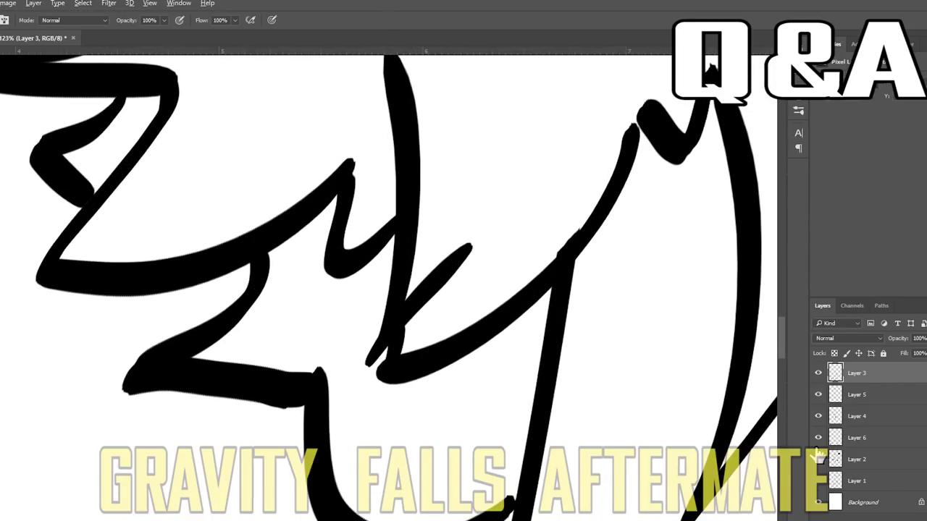
left_click(819, 438)
left_click(819, 438)
left_click(862, 458)
key("e")
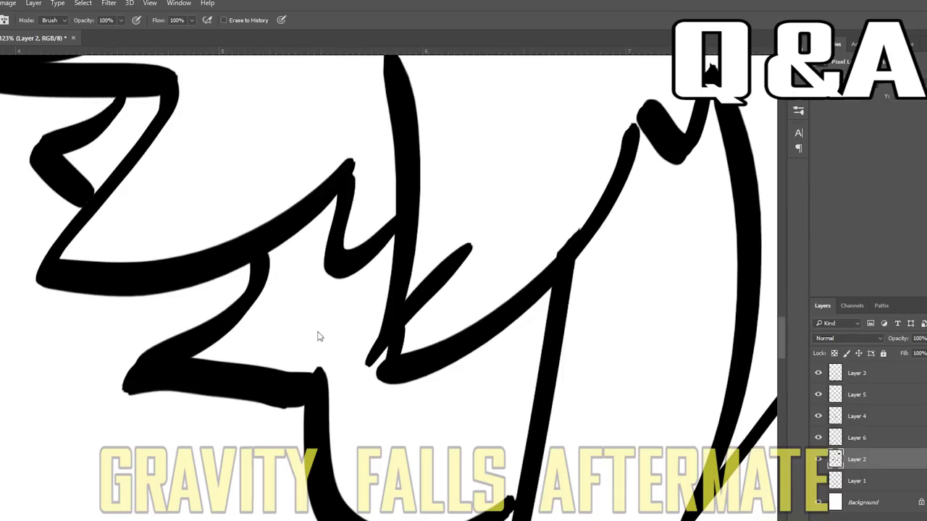
left_click_drag(363, 361, 374, 290)
key("b")
key("e")
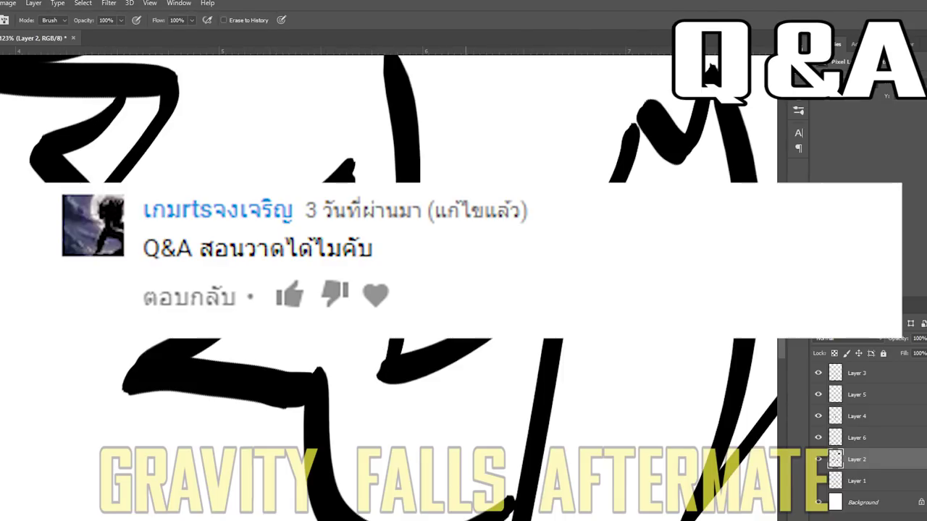
- Redraw the narrow hem fold's vertical edge with the Brush and add a short curved crease rising from its base
key("b")
left_click_drag(390, 360, 406, 252)
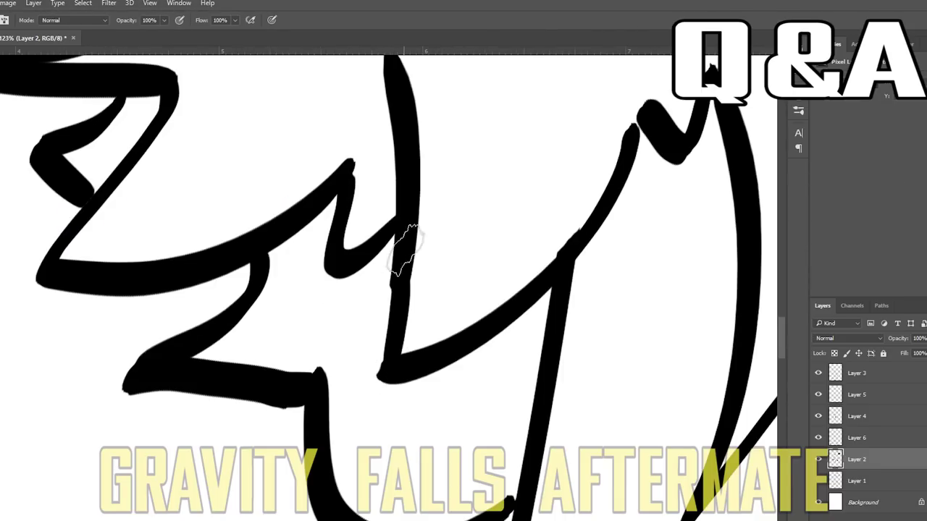
left_click_drag(387, 342, 386, 272)
key("ctrl+z")
left_click_drag(415, 356, 463, 252)
- On Layer 3, erase the overshoot where the rear leg meets the hem and close the gap in the hem line above it
key("e")
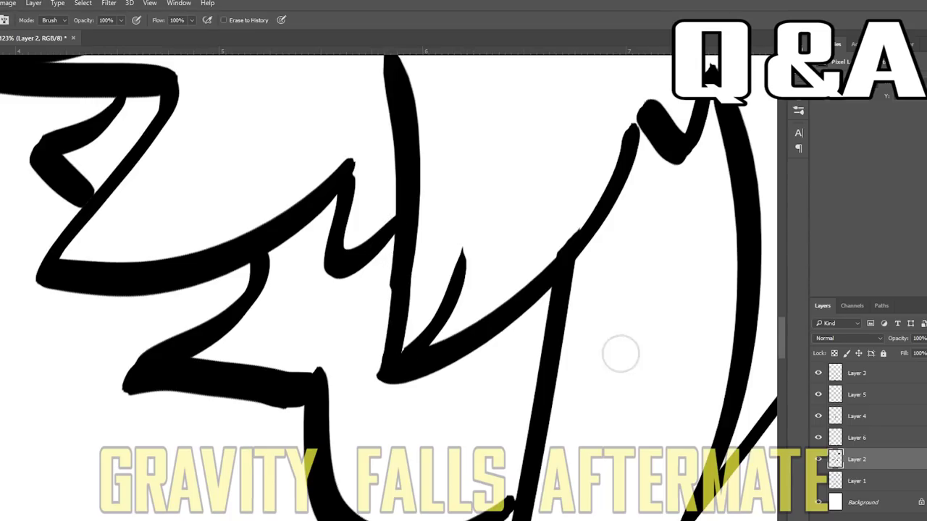
left_click(857, 373)
left_click_drag(556, 216, 560, 238)
key("b")
left_click_drag(642, 129, 631, 137)
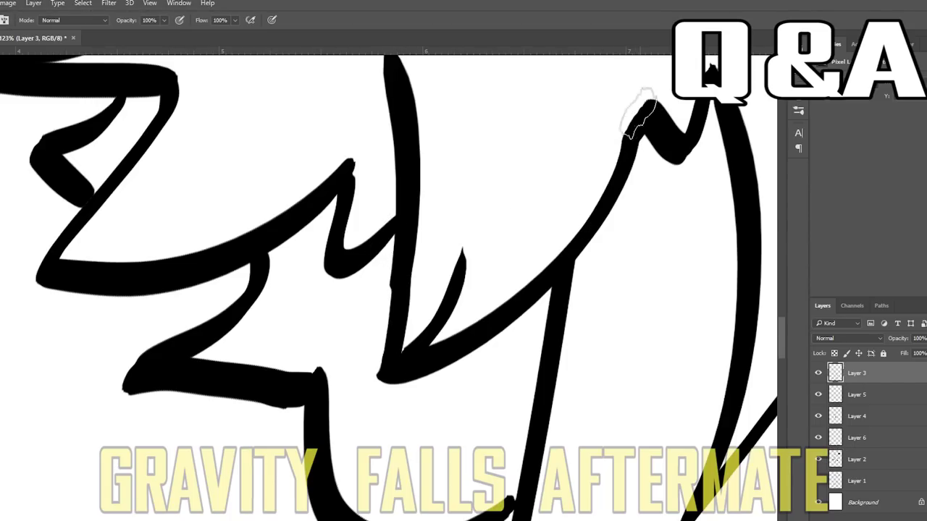
- Try trimming the jagged tip of the hem fold above the rear leg with a smaller eraser, then undo the cuts
key("e")
scroll(703, 165, "up", 3)
scroll(737, 210, "up", 5)
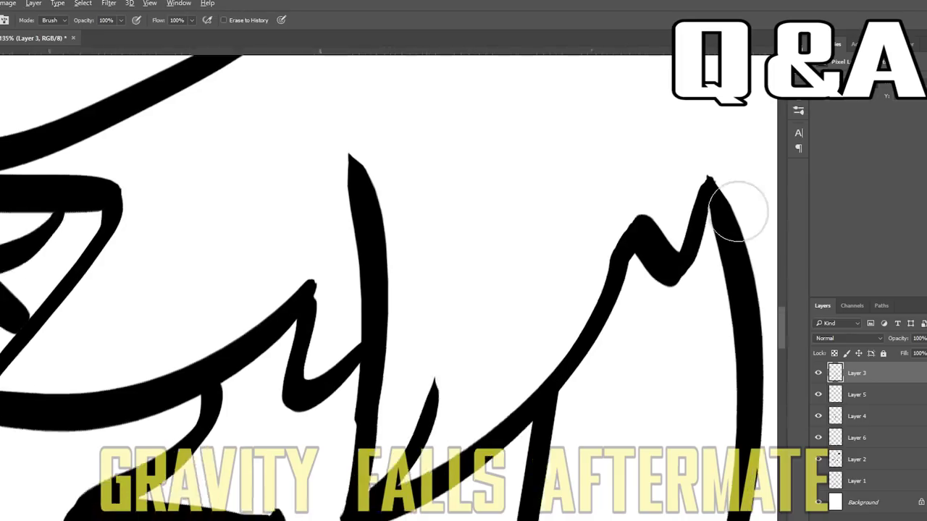
left_click(0, 21)
left_click(6, 56)
left_click(66, 13)
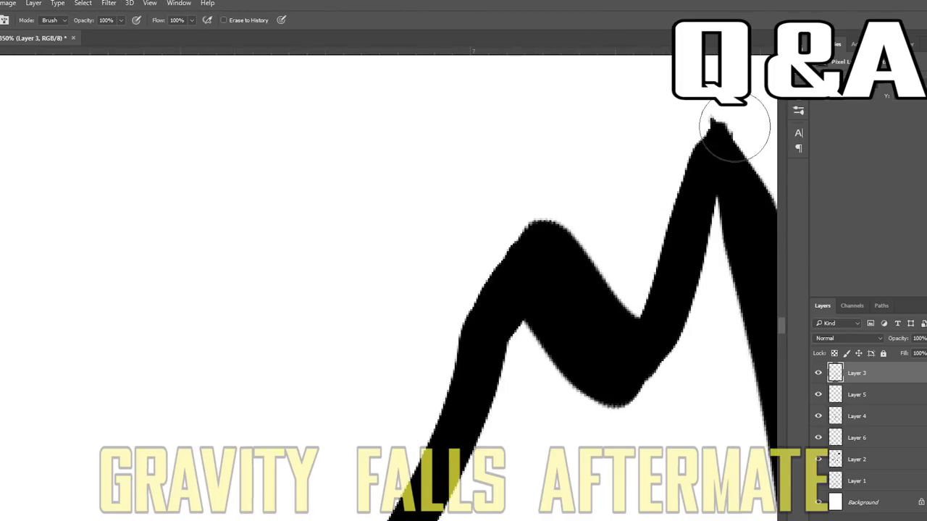
left_click(848, 458)
left_click_drag(733, 132, 741, 133)
key("ctrl+alt+z")
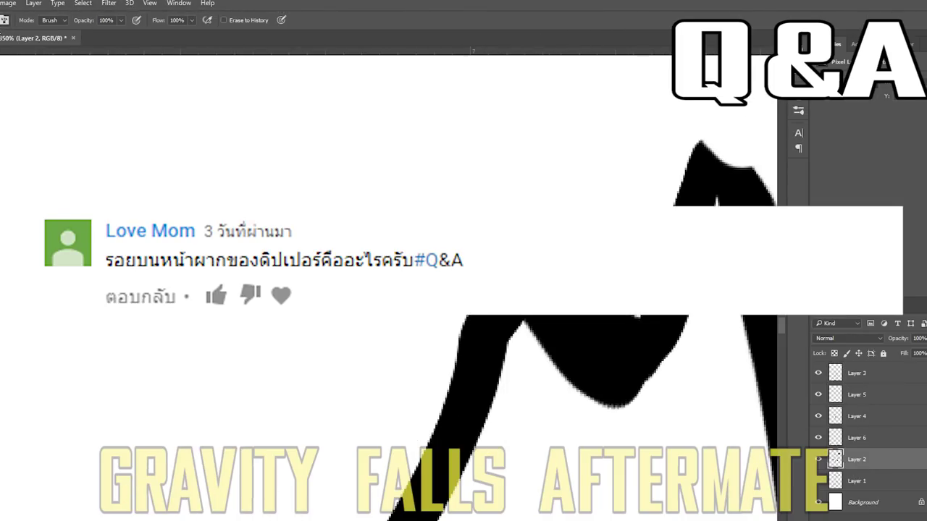
left_click(3, 21)
left_click(5, 56)
left_click(601, 176)
key("ctrl+alt+z")
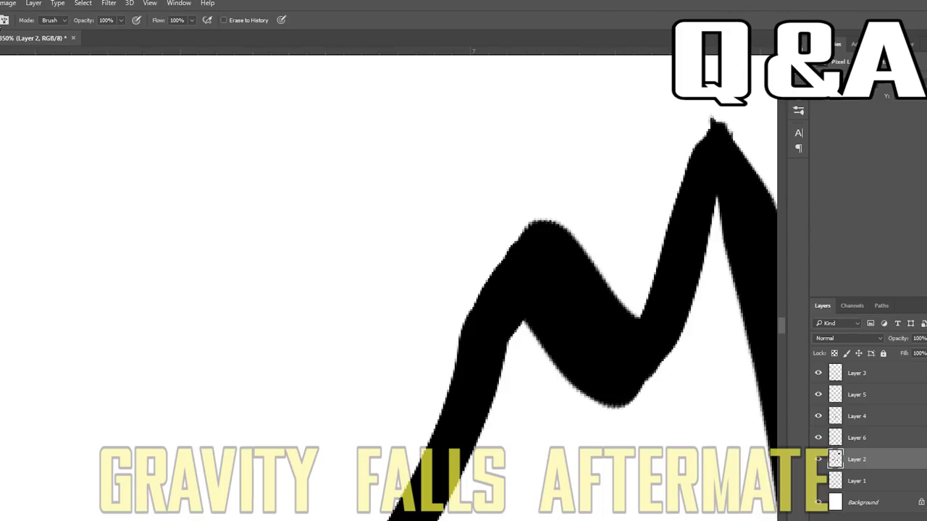
- Adjust the eraser size again and trim the jagged tip of the hem fold on Layer 2
left_click(2, 20)
left_click(3, 55)
left_click_drag(730, 131, 729, 121)
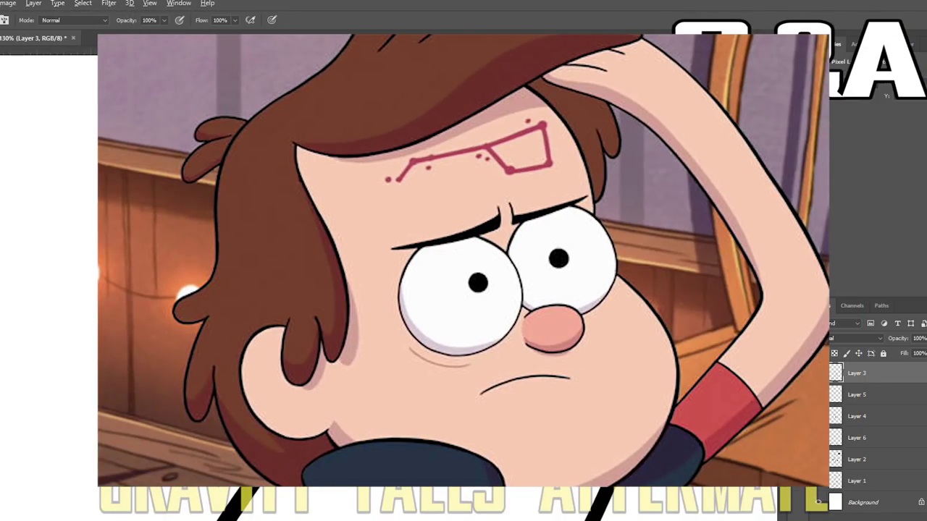
- Adjust the brush size and fill in the uneven line below the front knee on Layer 3
key("e")
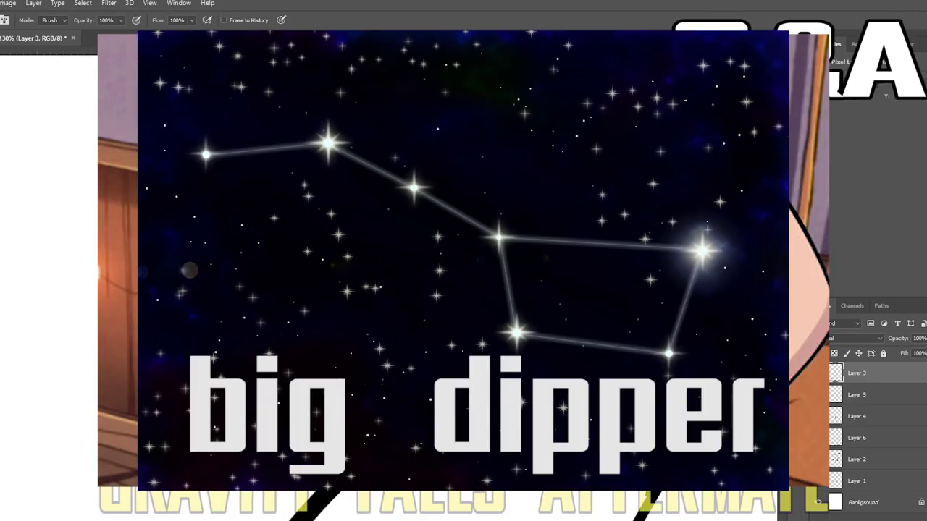
key("b")
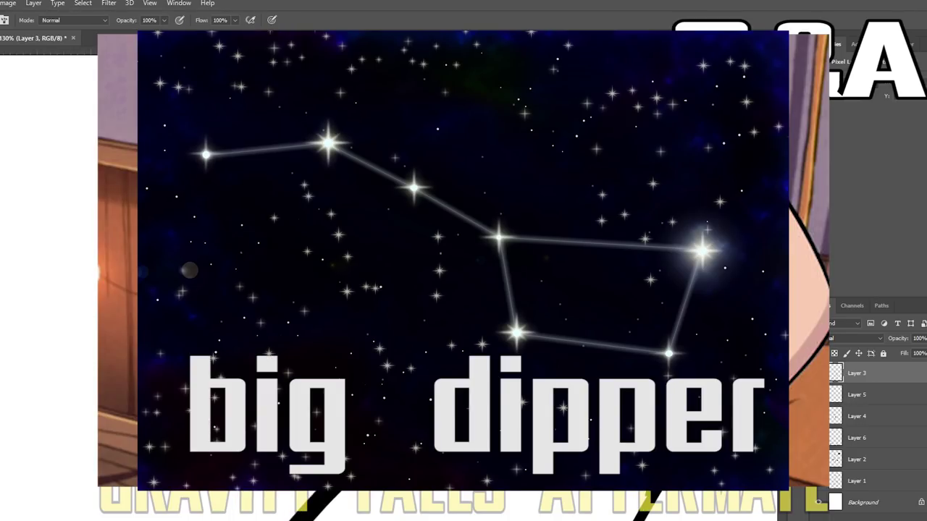
left_click(1, 20)
left_click_drag(24, 57, 20, 56)
left_click(465, 311)
scroll(404, 307, "down", 5)
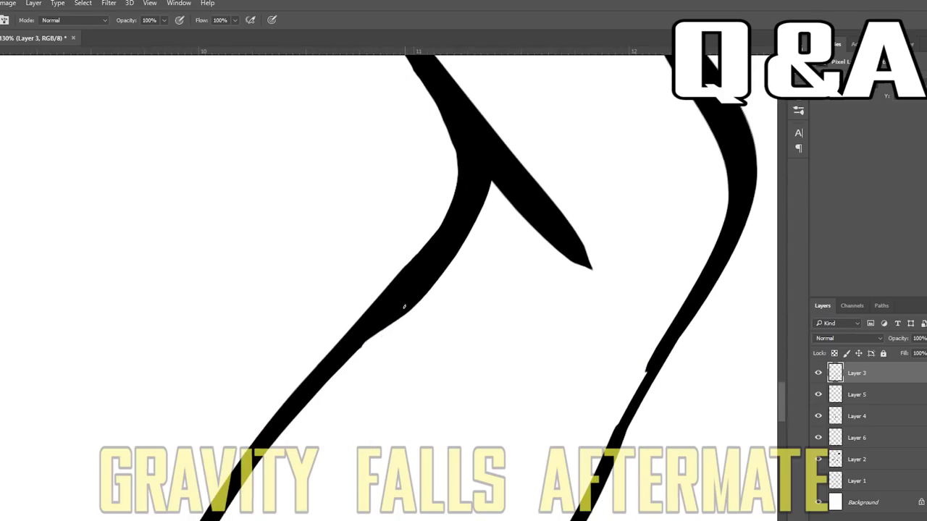
scroll(383, 313, "down", 4)
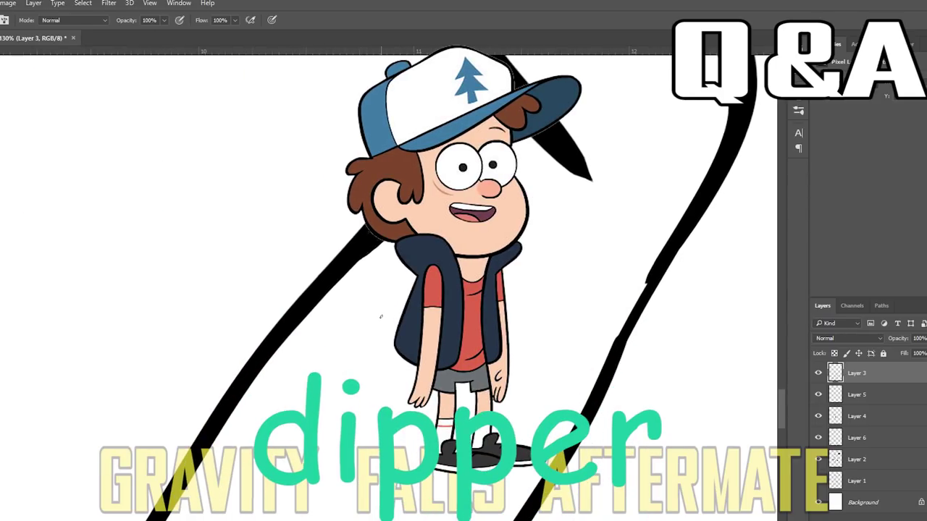
- Erase the notches and rough stroke joints along the front shin's outer line on Layer 3
key("e")
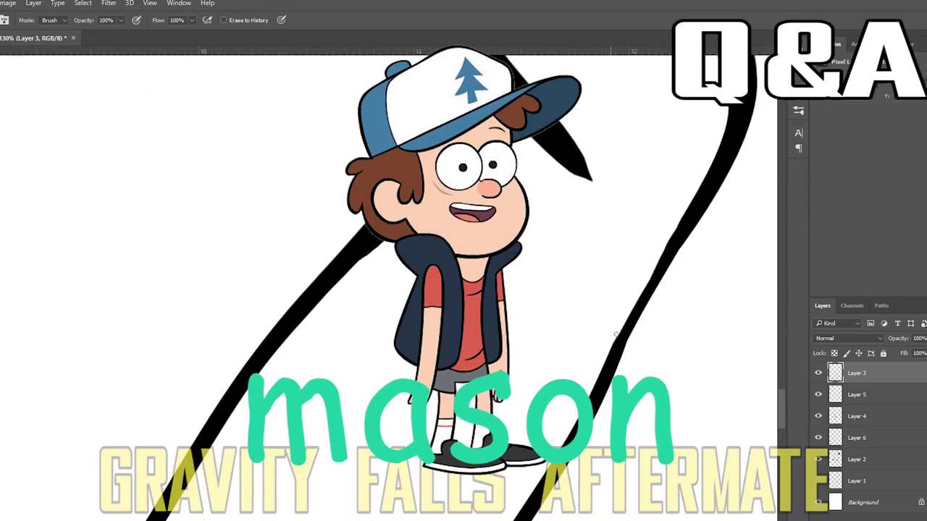
scroll(348, 199, "down", 5)
scroll(250, 412, "up", 5)
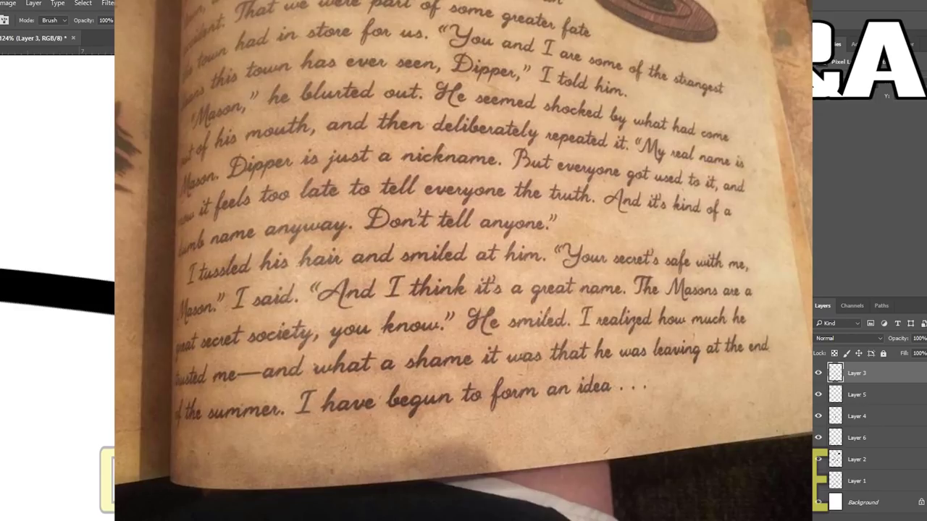
key("b")
scroll(348, 290, "down", 5)
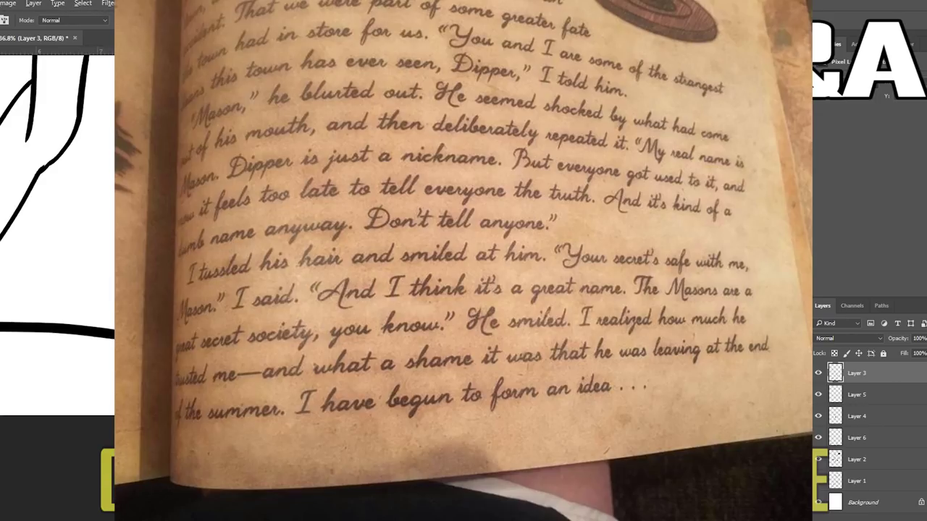
- Adjust the eraser size and erase the flared stroke end on the outer shin line and the bumps on the ankle mark on Layer 3
scroll(348, 289, "up", 5)
key("e")
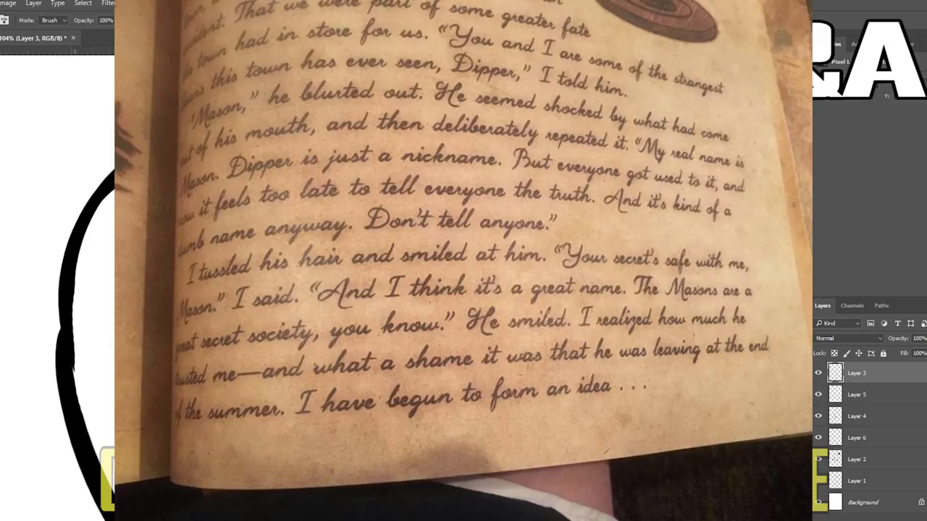
scroll(347, 290, "down", 1)
left_click(1, 20)
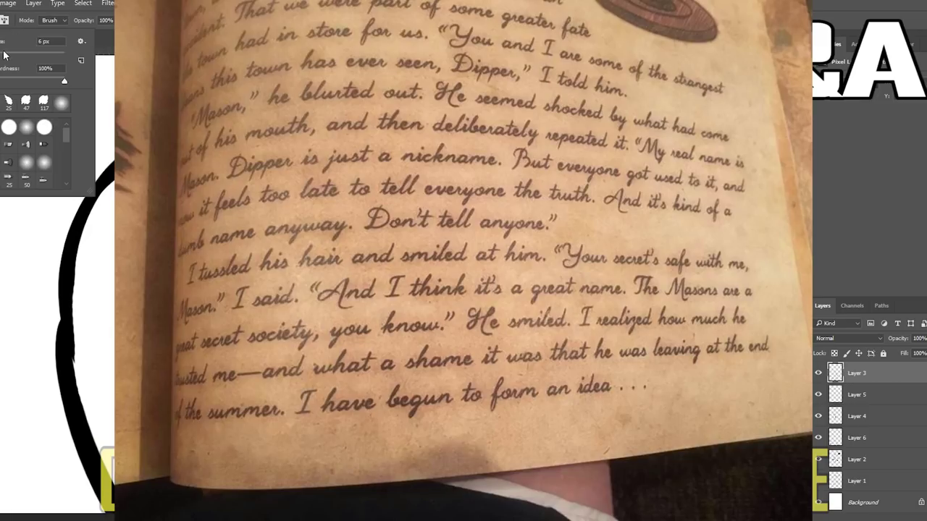
left_click(830, 439)
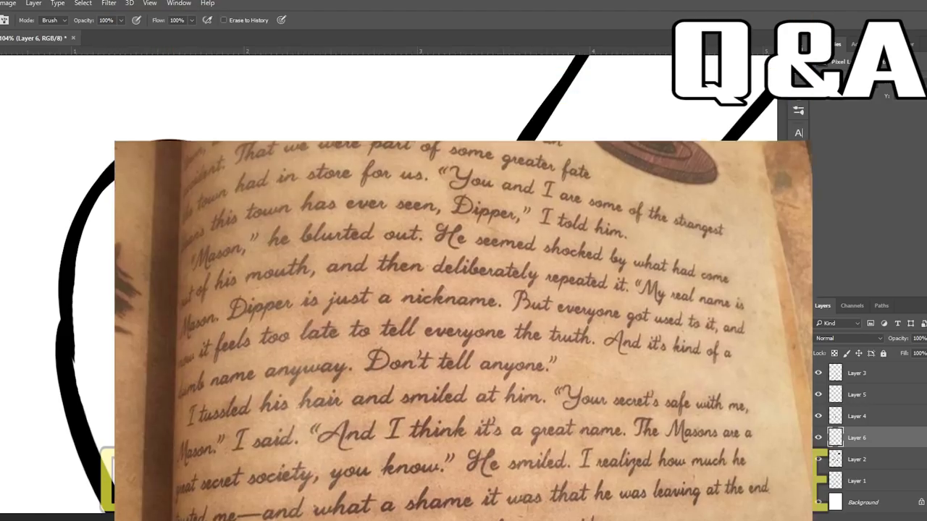
key("g")
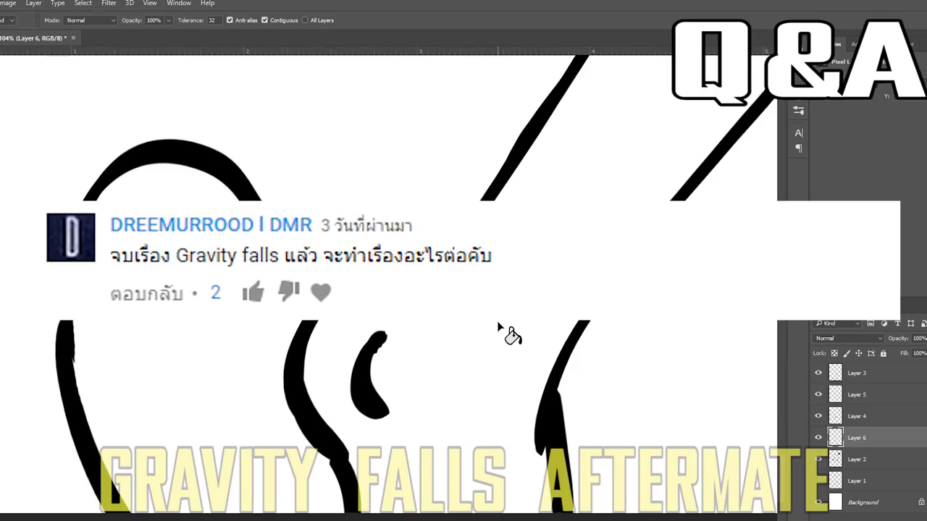
key("e")
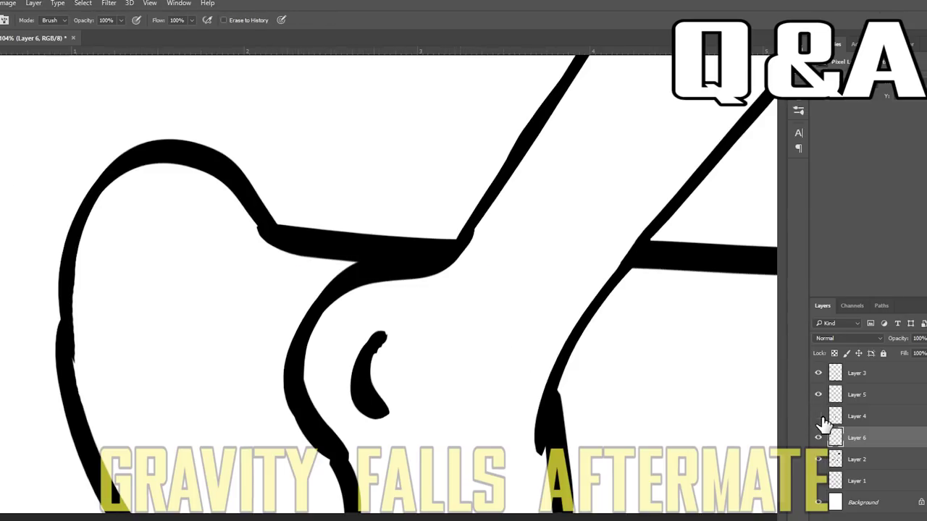
left_click(819, 374)
left_click(843, 376)
left_click(818, 374)
mouse_move(535, 458)
left_mouse_down()
mouse_move(541, 371)
mouse_move(535, 436)
mouse_move(530, 430)
mouse_move(542, 500)
left_mouse_up()
left_click_drag(325, 471, 295, 430)
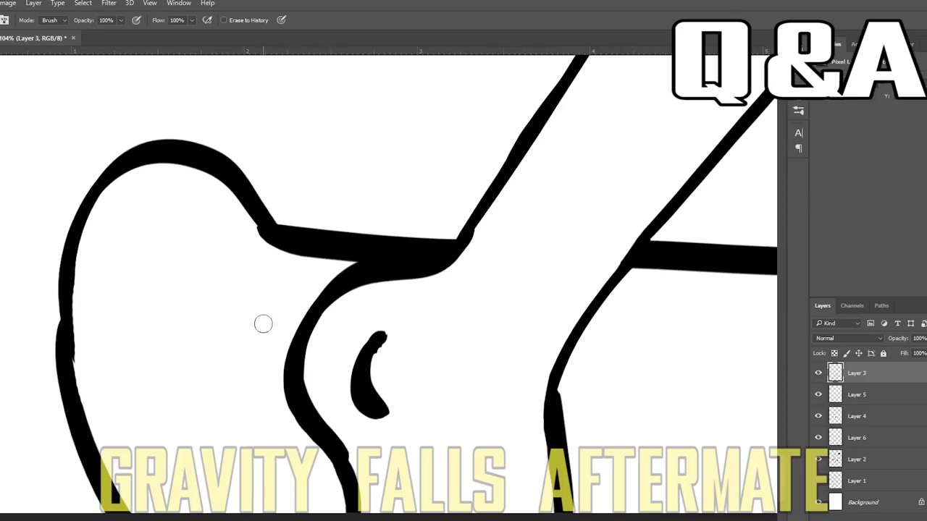
mouse_move(387, 357)
left_mouse_down()
mouse_move(393, 326)
mouse_move(379, 368)
left_mouse_up()
- Brush over the jagged stroke joint along the rear foot's outer outline on Layer 6 to even its thickness
left_click(840, 416)
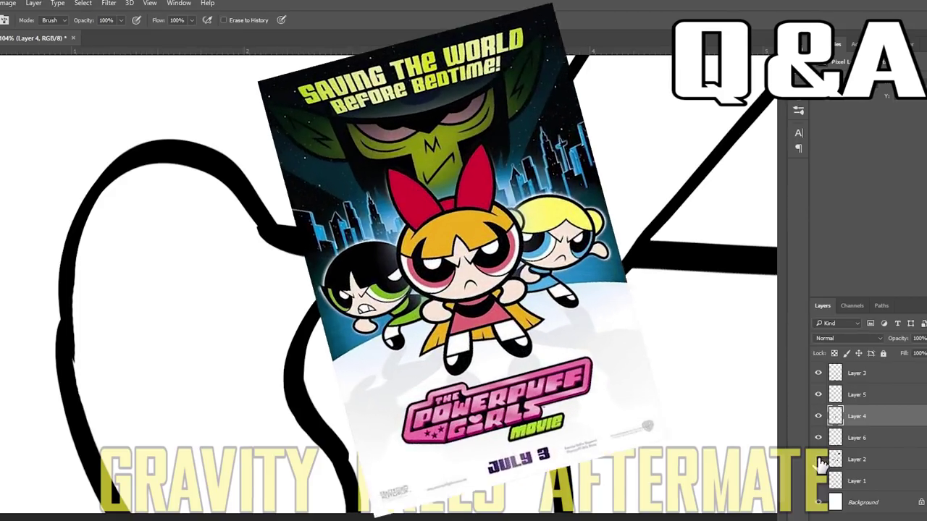
left_click(832, 438)
key("b")
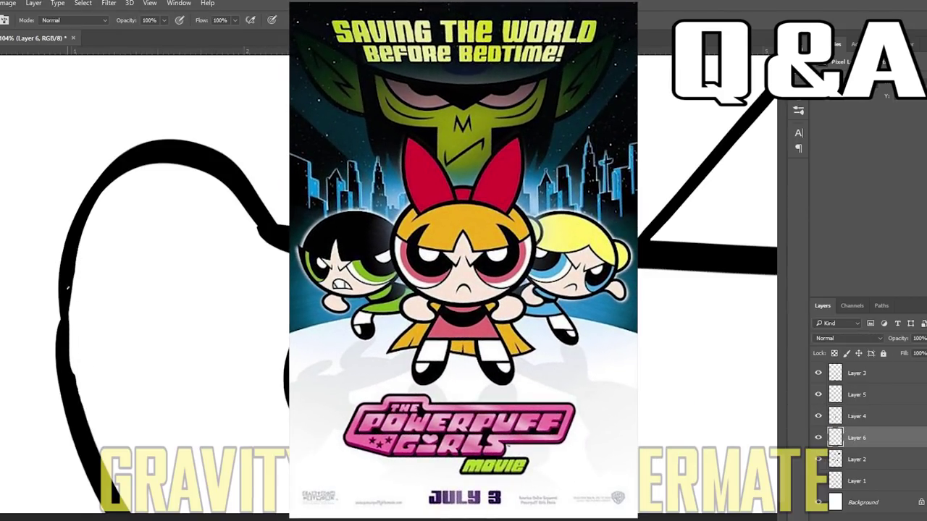
right_click(84, 261)
left_click(73, 266)
left_click_drag(66, 285, 69, 377)
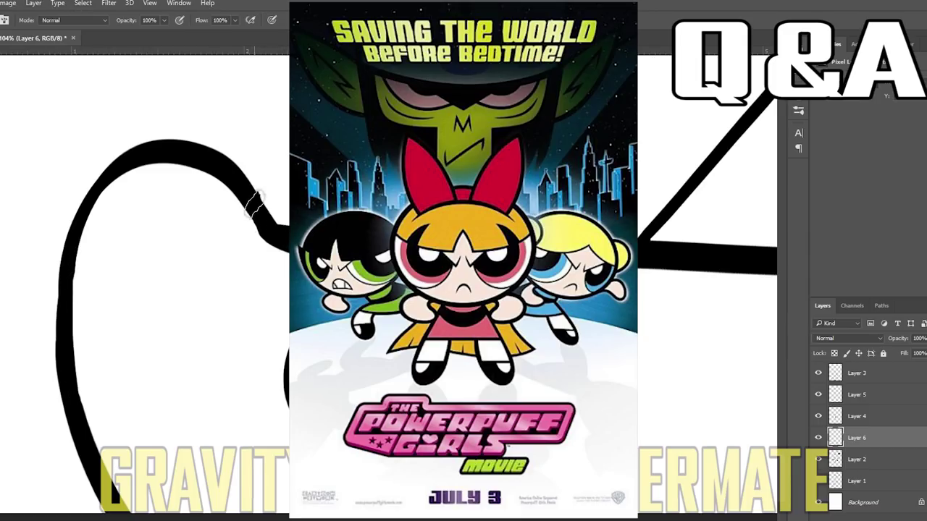
- Undo the last stroke edit, reduce the eraser size and remove the speck on the rear foot's upper outline on Layer 6
key("e")
key("ctrl+z")
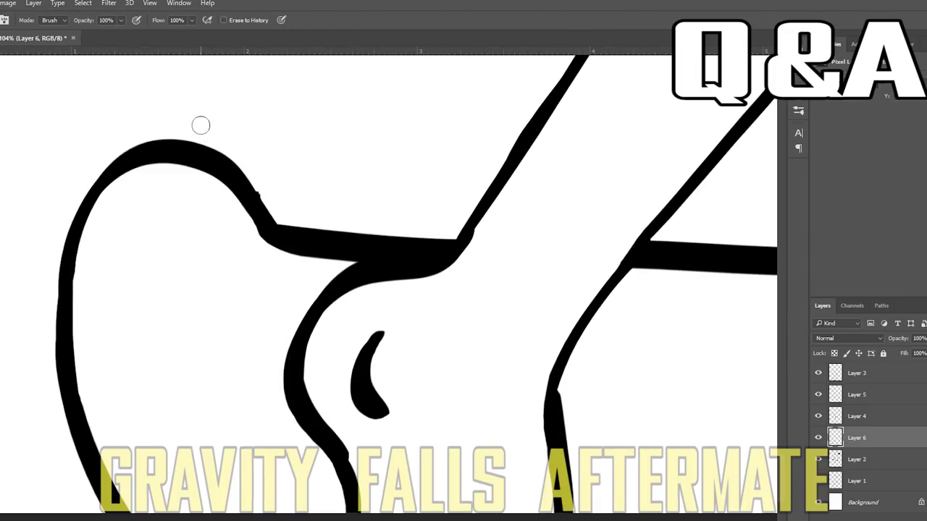
left_click(2, 21)
left_click_drag(5, 57, 0, 57)
left_click(260, 191)
- Fill in the corner where the rear foot's outline meets the ground line on Layer 6
key("b")
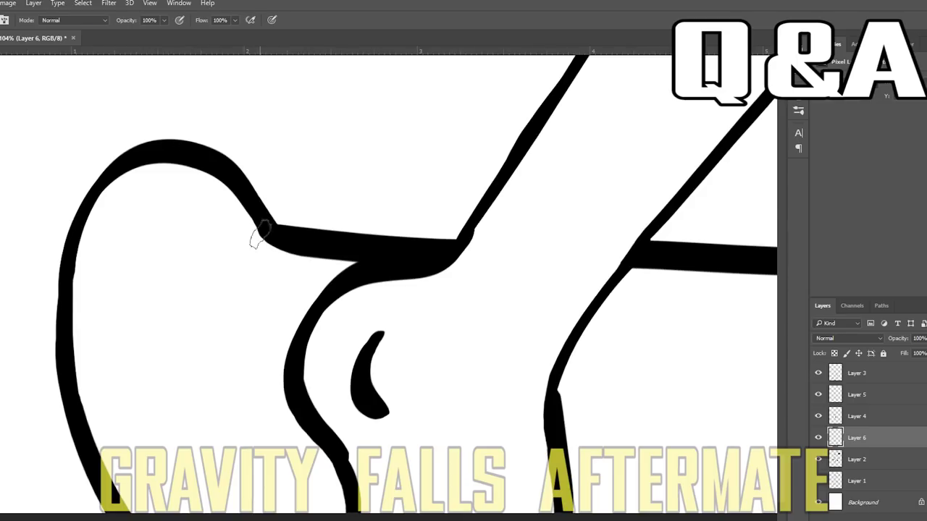
right_click(257, 233)
left_click(265, 234)
- Create a new layer directly above Layer 6 for speed lines, working on the canvas turned sideways
scroll(447, 243, "down", 10)
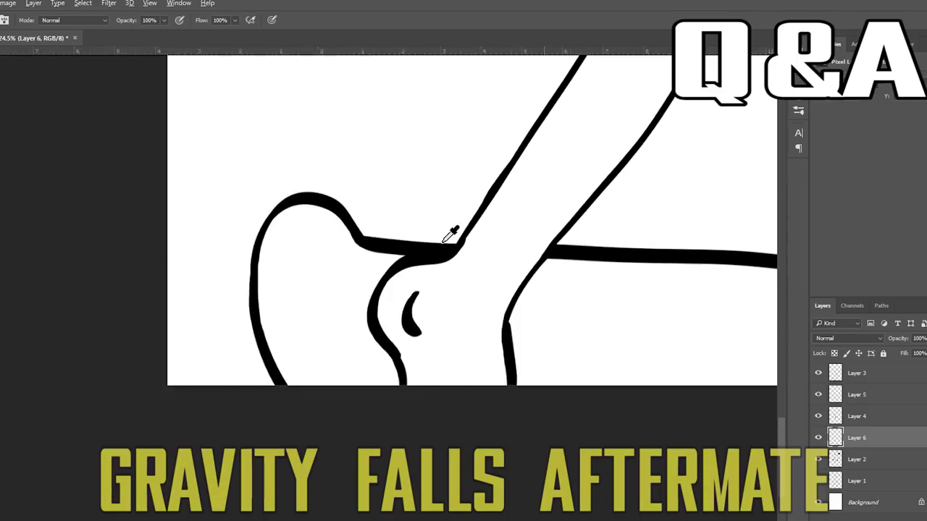
scroll(418, 375, "up", 4)
scroll(414, 377, "down", 3)
scroll(366, 384, "up", 5)
scroll(80, 410, "up", 7)
scroll(257, 376, "left", 6)
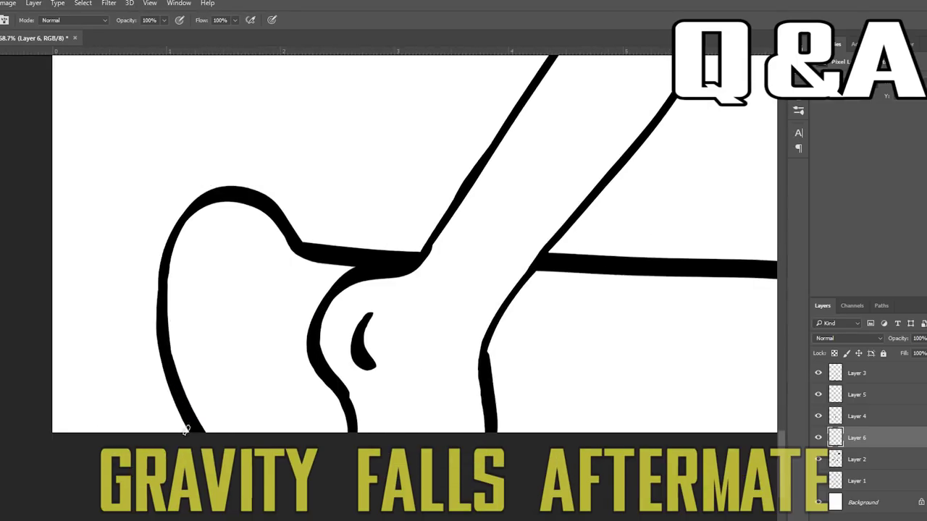
key("r")
left_click_drag(257, 385, 465, 424)
scroll(470, 406, "down", 3)
key("ctrl+shift+alt+n")
key("b")
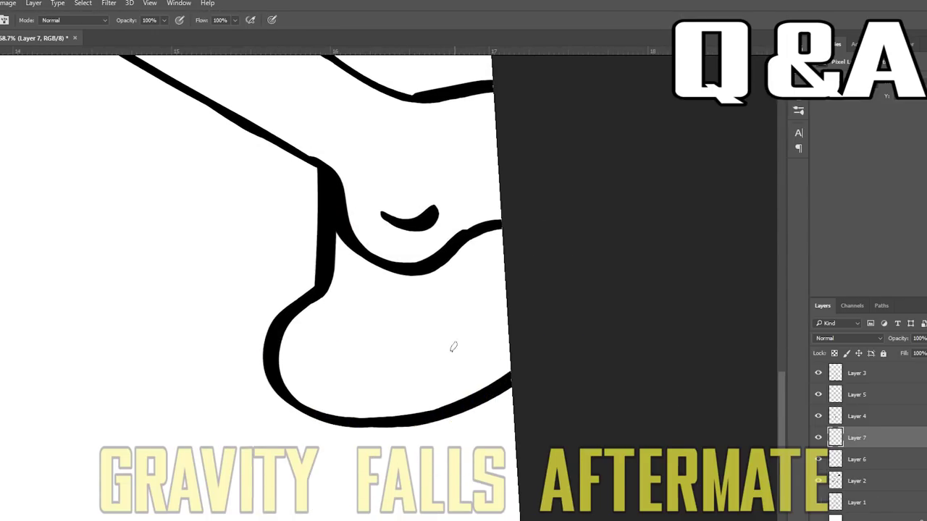
- Draw thin tapered speed lines of varied length trailing back from the rear foot's outer outline on Layer 7
left_click_drag(459, 358, 464, 479)
left_click_drag(436, 413, 438, 477)
left_click_drag(427, 423, 428, 450)
left_click_drag(273, 388, 277, 497)
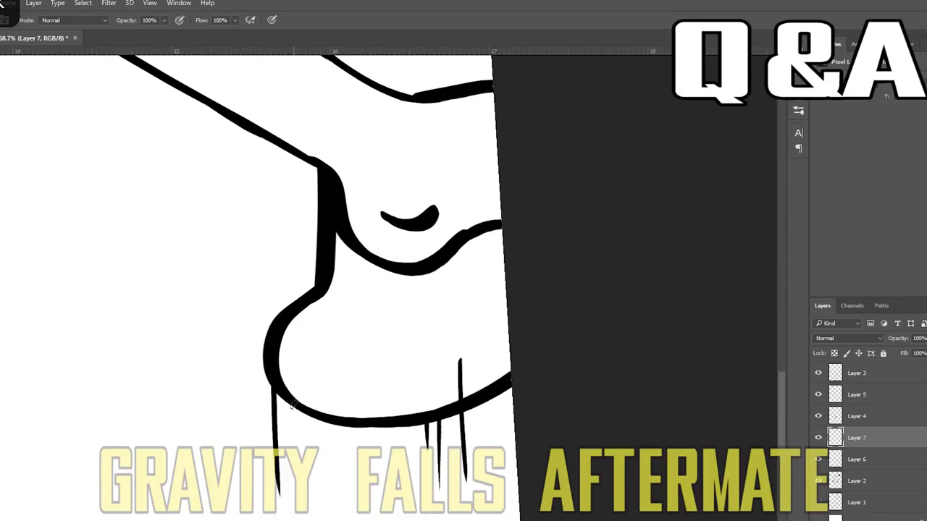
left_click_drag(294, 401, 294, 480)
left_click_drag(284, 391, 286, 429)
left_click_drag(500, 323, 502, 470)
- Draw short and long tapered speed lines across the inner curve around the rear ankle on Layer 7
left_click_drag(368, 233, 370, 279)
left_click_drag(377, 243, 378, 301)
left_click_drag(482, 143, 480, 325)
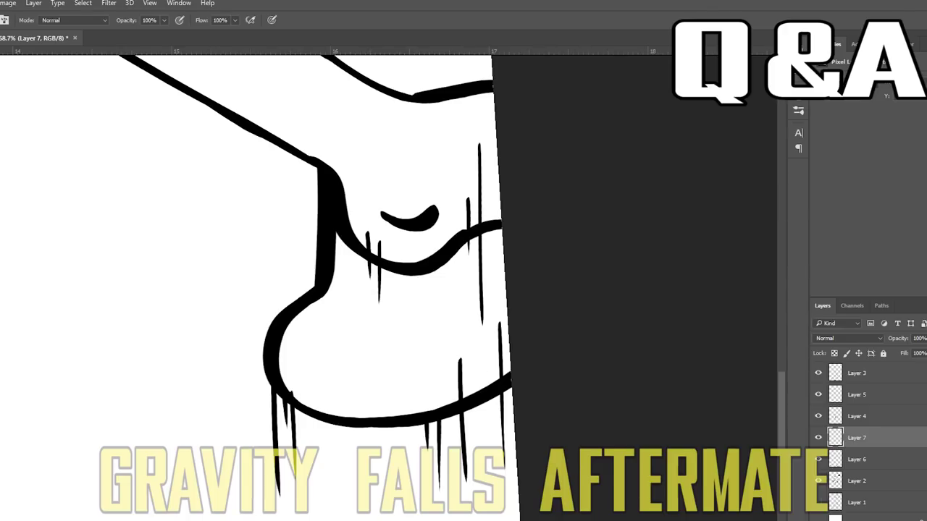
left_click_drag(468, 197, 468, 319)
scroll(460, 238, "up", 8)
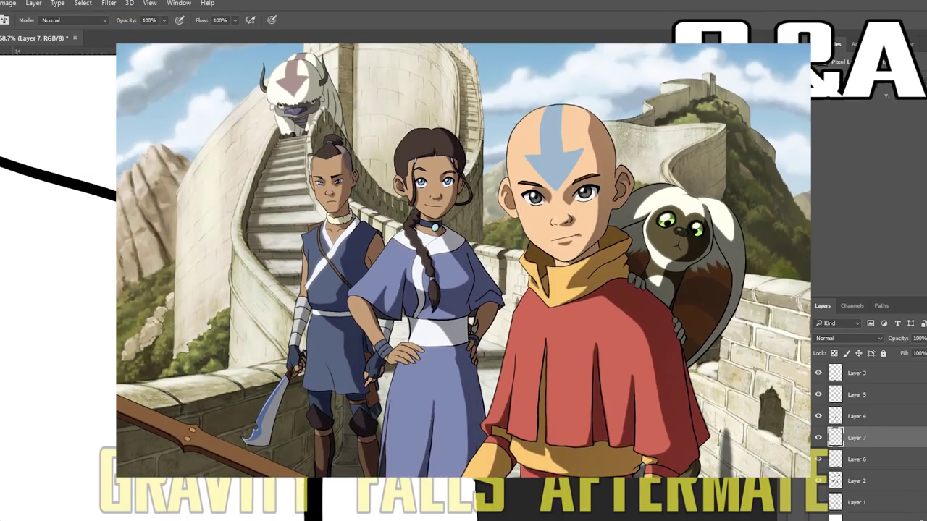
scroll(239, 283, "up", 4)
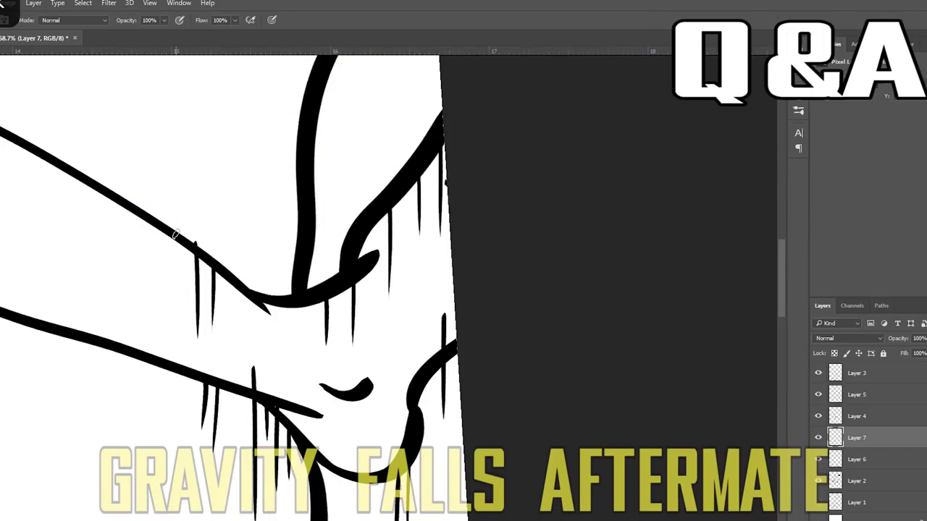
- Try a pair of short speed lines on the rear leg's shin on Layer 7, then undo them
key("r")
mouse_move(297, 477)
left_mouse_down()
mouse_move(17, 124)
mouse_move(6, 146)
left_mouse_up()
scroll(219, 286, "down", 10)
left_click_drag(207, 206, 353, 422)
scroll(298, 484, "up", 10)
mouse_move(299, 483)
left_mouse_down()
mouse_move(379, 427)
mouse_move(497, 428)
left_mouse_up()
key("b")
left_click_drag(551, 351, 548, 408)
left_click_drag(561, 357, 558, 393)
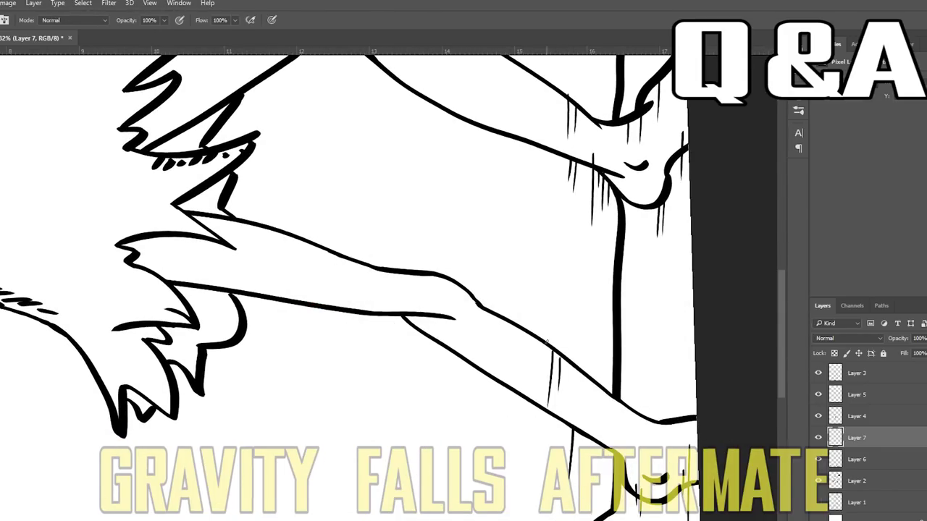
key("ctrl+alt+z")
key("ctrl+alt+z")
- Draw short speed lines on the rear leg's lower shin and behind its knee, undoing and redrawing the uneven ones
left_click_drag(588, 364, 589, 393)
left_click_drag(597, 371, 595, 416)
mouse_move(431, 313)
left_mouse_down()
mouse_move(430, 395)
mouse_move(440, 370)
mouse_move(432, 339)
left_mouse_up()
key("ctrl+alt+z")
key("ctrl+alt+z")
mouse_move(424, 315)
left_mouse_down()
mouse_move(416, 398)
mouse_move(433, 343)
left_mouse_up()
key("ctrl+alt+z")
left_click_drag(431, 313, 426, 378)
- Add two clusters of short tapered speed lines along the back edge of the rear thigh on Layer 7
left_click_drag(307, 288, 308, 350)
left_click_drag(300, 302, 300, 334)
left_click_drag(356, 312, 354, 345)
left_click_drag(348, 309, 348, 338)
left_click_drag(343, 307, 343, 328)
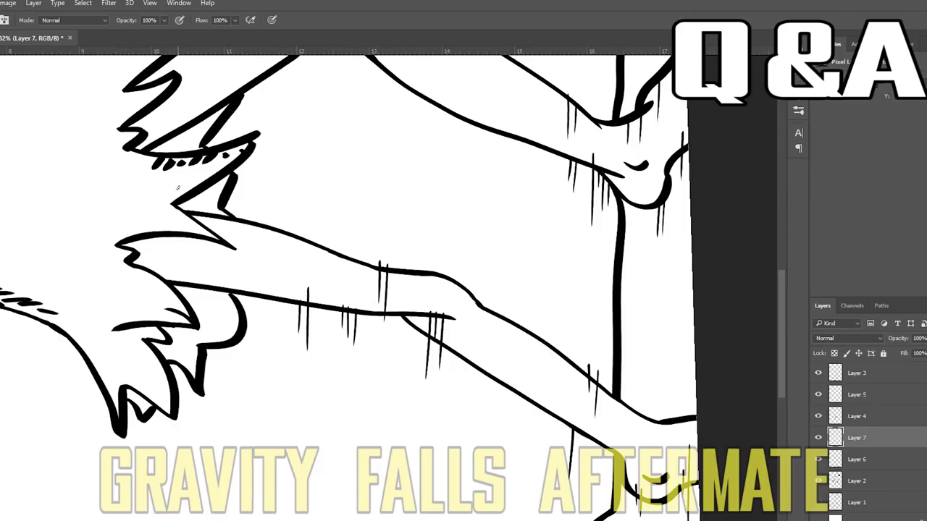
- Draw tapered speed lines across the front leg's thigh and just below its knee on Layer 7
scroll(377, 261, "up", 3)
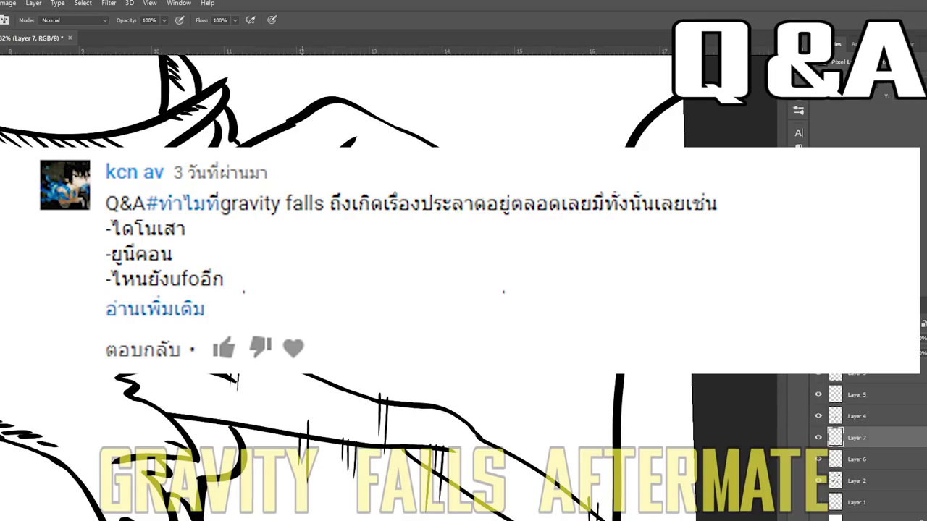
left_click_drag(262, 114, 256, 186)
left_click_drag(393, 112, 394, 143)
left_click_drag(401, 110, 403, 161)
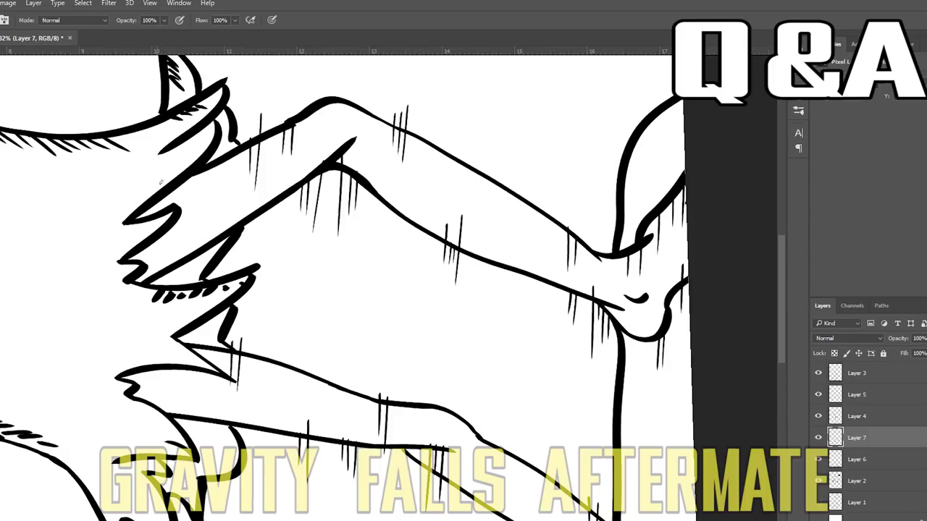
- Add short speed lines around the ragged hem and longer ones trailing from the rear thigh and front shin
left_click_drag(207, 202, 201, 247)
left_click_drag(195, 236, 194, 270)
left_click_drag(268, 197, 264, 244)
left_click_drag(258, 216, 255, 263)
left_click_drag(273, 401, 268, 508)
left_click_drag(526, 202, 502, 414)
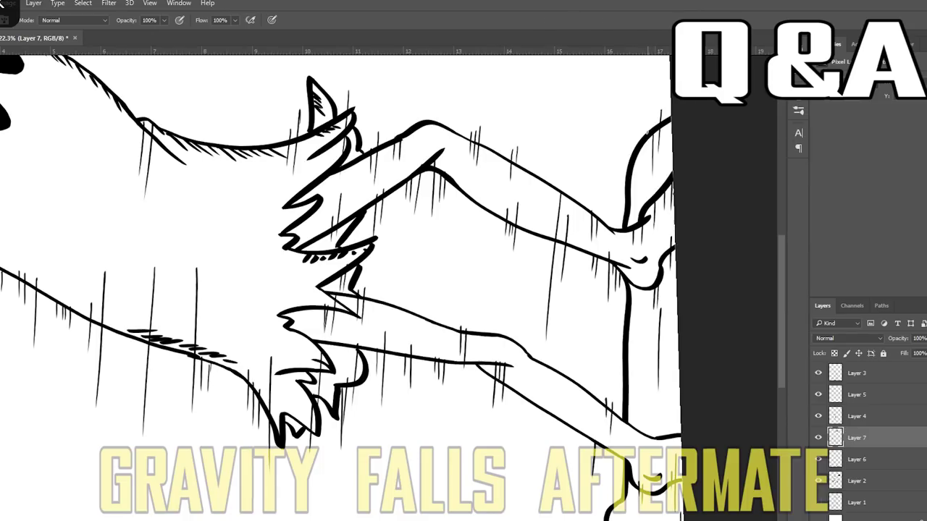
- Return the canvas to upright and erase the protruding speed line end at the top of the ghost's head on Layer 7
key("r")
left_click_drag(571, 459, 219, 458)
scroll(337, 359, "down", 3)
scroll(405, 182, "up", 5)
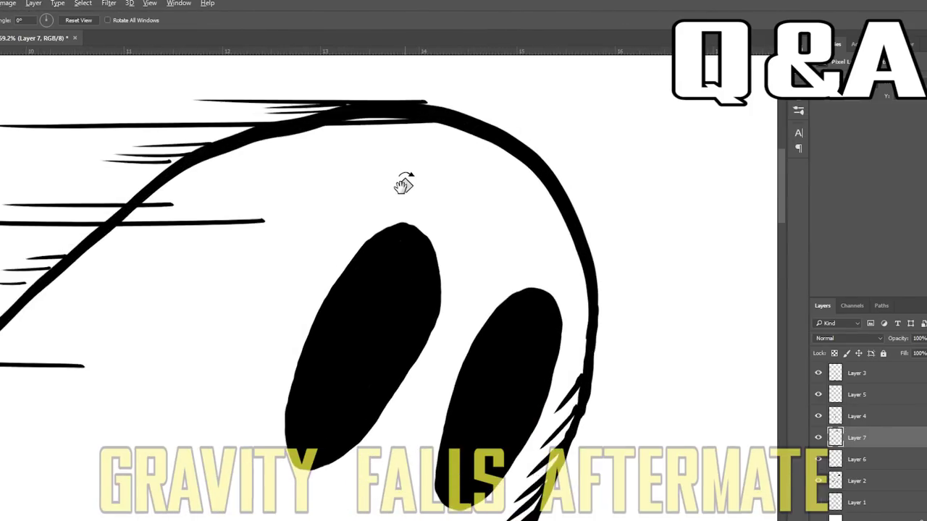
key("e")
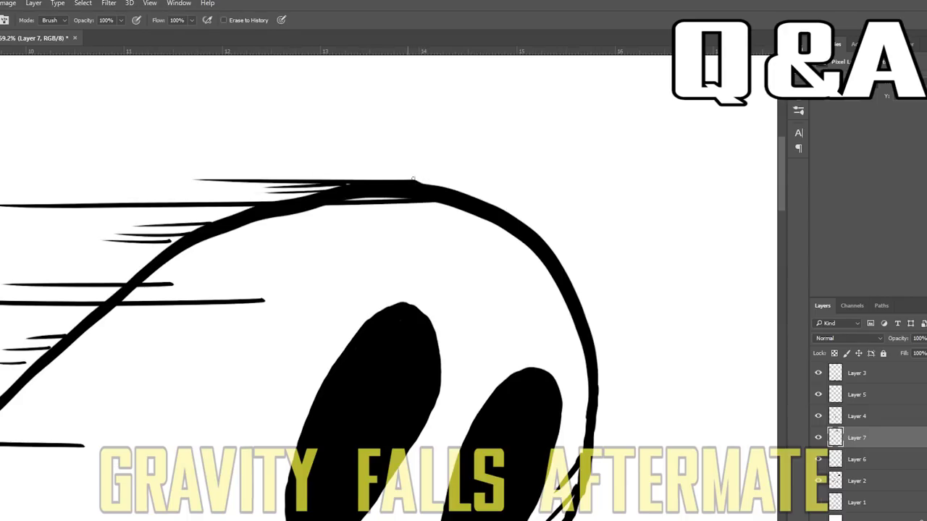
scroll(461, 223, "down", 6)
scroll(434, 268, "down", 3)
scroll(401, 324, "up", 2)
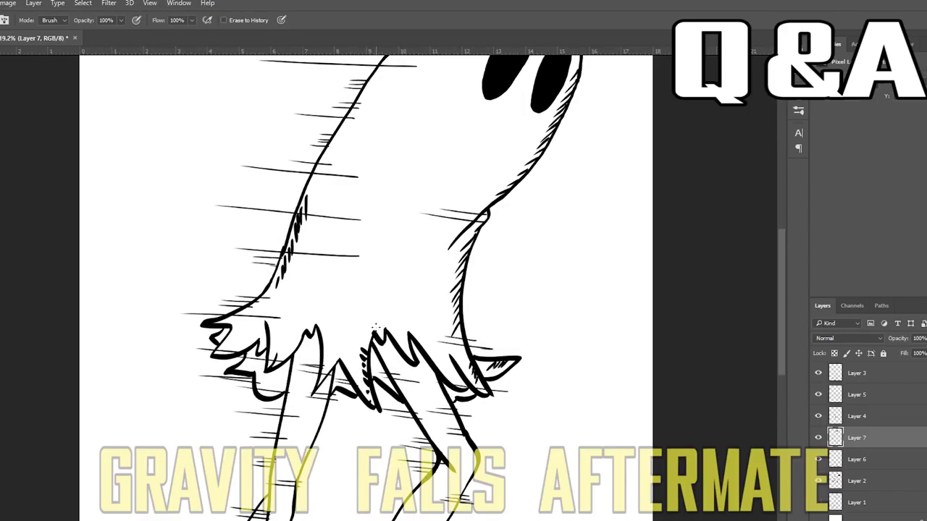
- Delete Layer 1 and create a new layer directly above the Background
scroll(383, 312, "down", 4)
scroll(377, 306, "up", 4)
scroll(378, 306, "down", 2)
scroll(377, 306, "up", 1)
left_click(848, 503)
key("Delete")
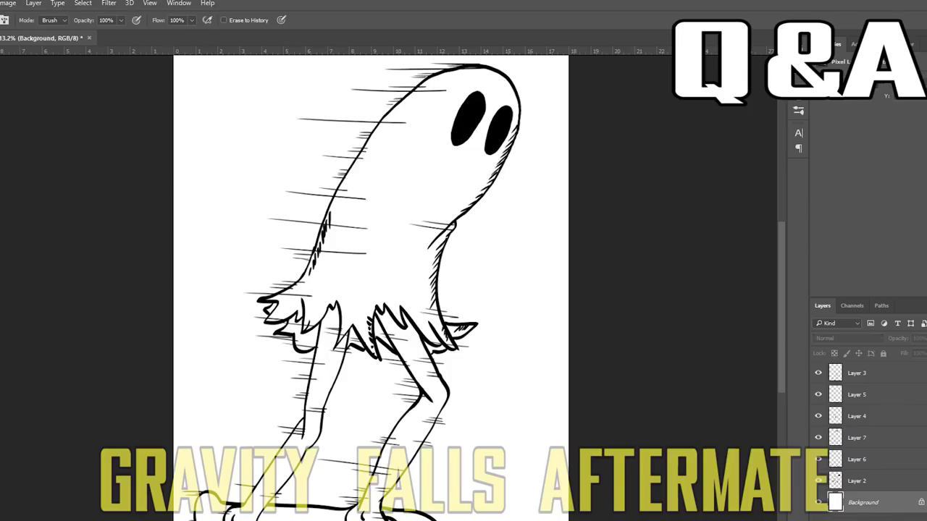
key("ctrl+alt+shift+n")
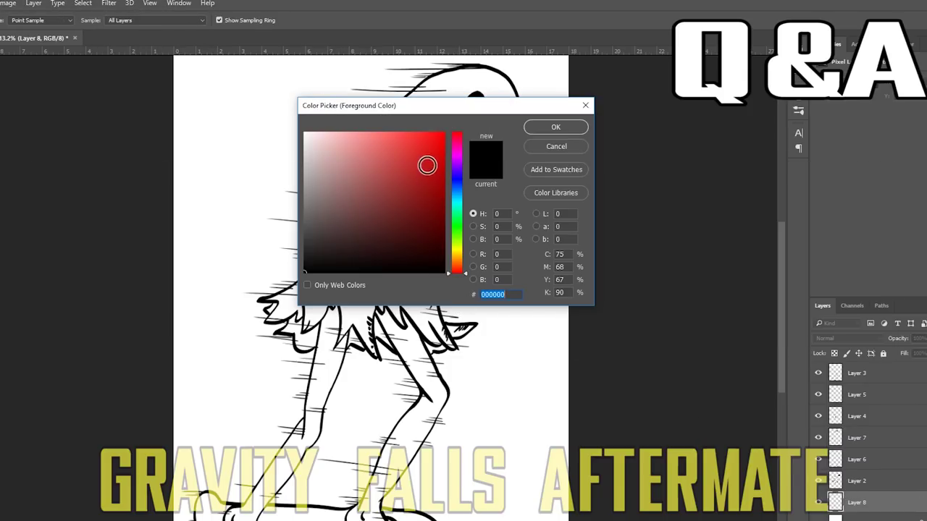
- Pick a dark red foreground colour and fill the whole of Layer 8 with it
left_click_drag(426, 166, 446, 172)
left_click(554, 128)
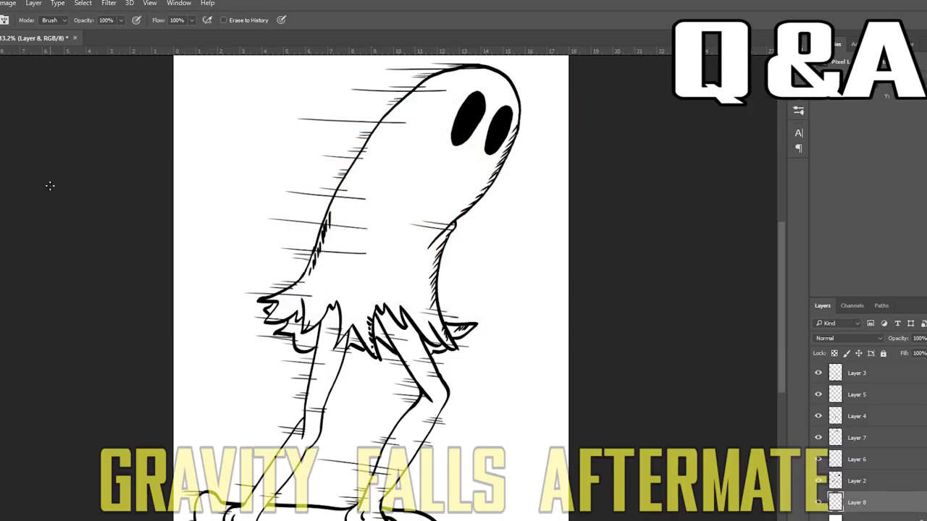
key("g")
left_click(242, 197)
left_click(242, 196)
- Pick a bright yellow foreground colour and fill Layer 8 with it as the backdrop
scroll(275, 229, "down", 1)
left_click(460, 266)
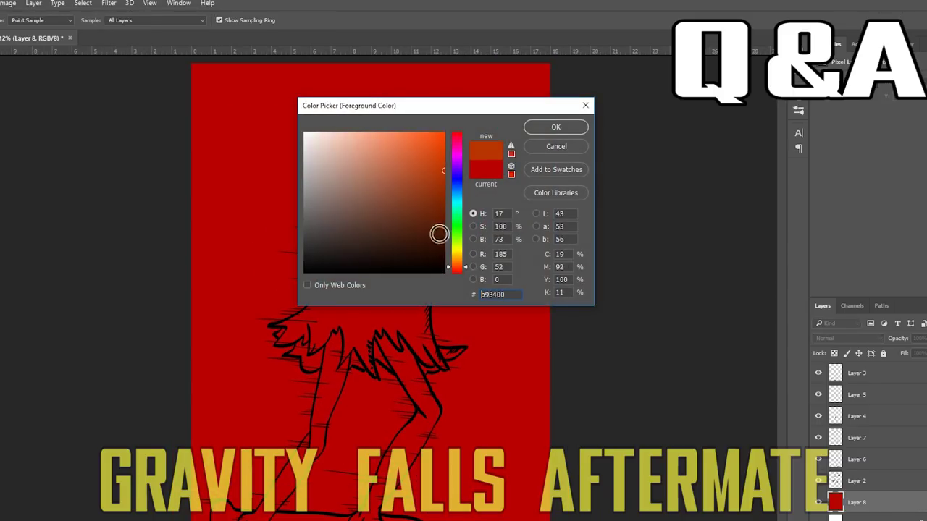
left_click(459, 257)
left_click_drag(414, 136, 421, 133)
left_click(461, 252)
left_click(438, 178)
left_click(554, 128)
left_click(520, 326)
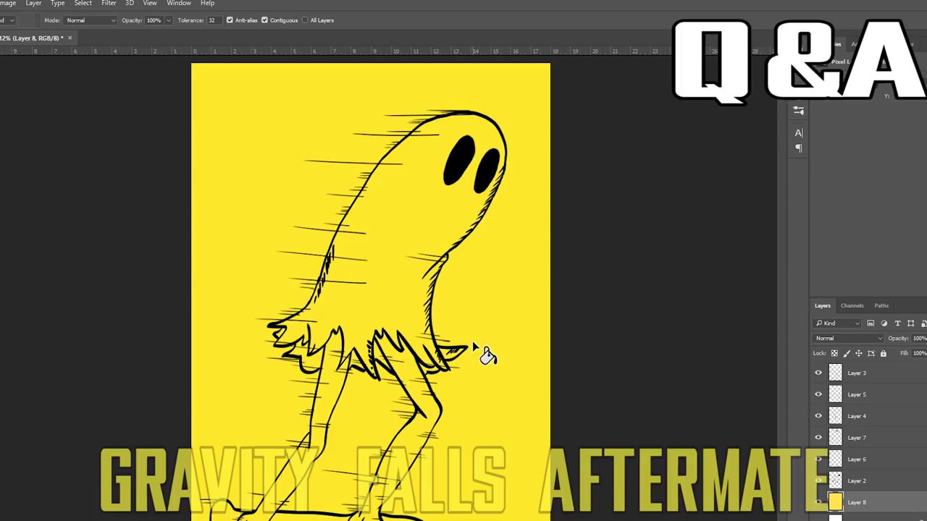
- Create a new layer at the top of the stack, above Layer 3
scroll(402, 378, "up", 7)
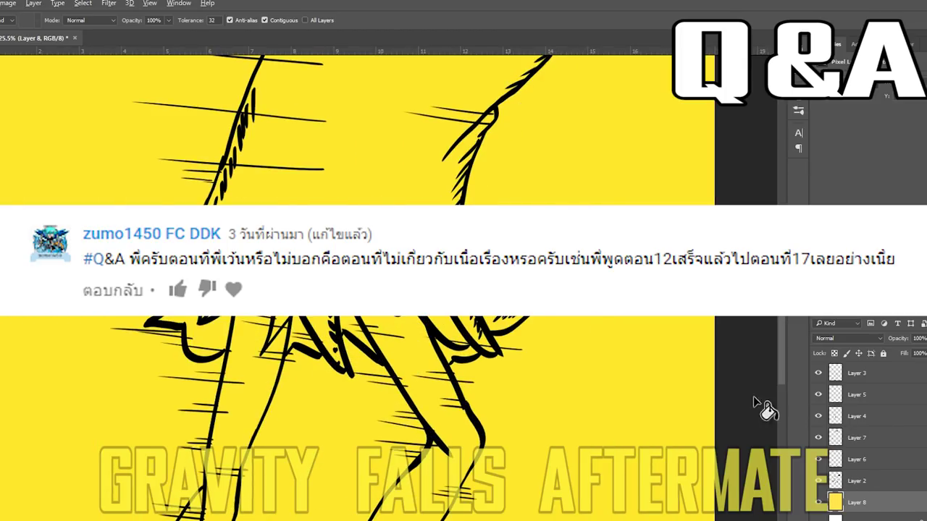
scroll(404, 378, "down", 7)
left_click(843, 378)
key("ctrl+shift+alt+n")
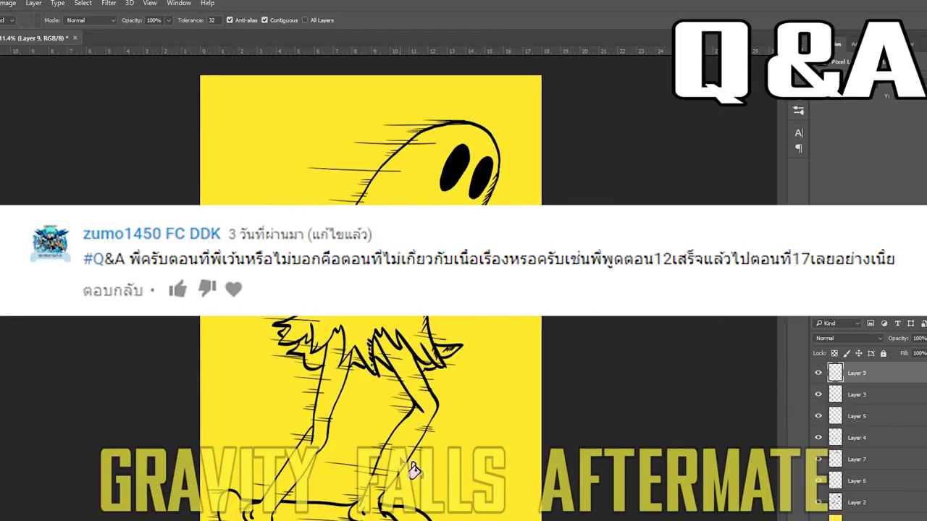
- Reduce the brush size and set the foreground colour to black for drawing on Layer 9
scroll(403, 461, "up", 10)
key("b")
left_click(0, 20)
left_click_drag(6, 58, 0, 58)
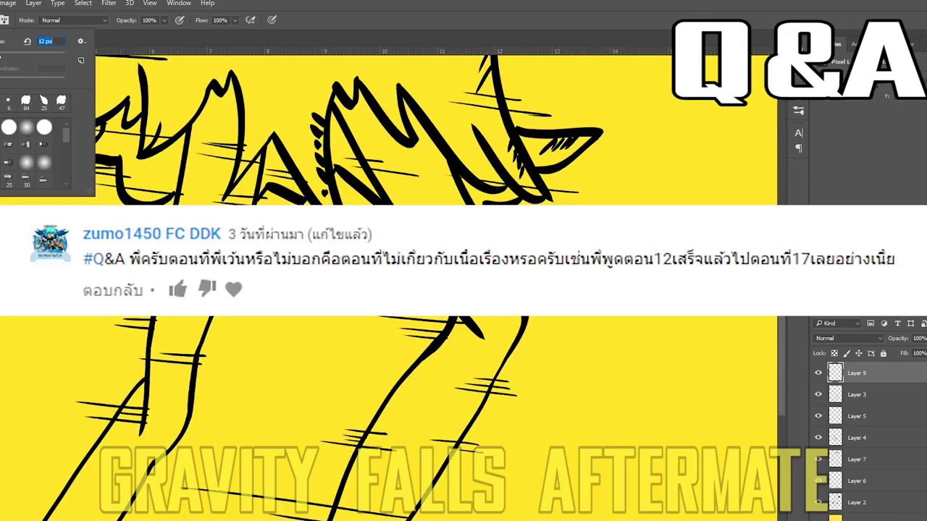
key("Return")
left_click(0, 391)
key("Return")
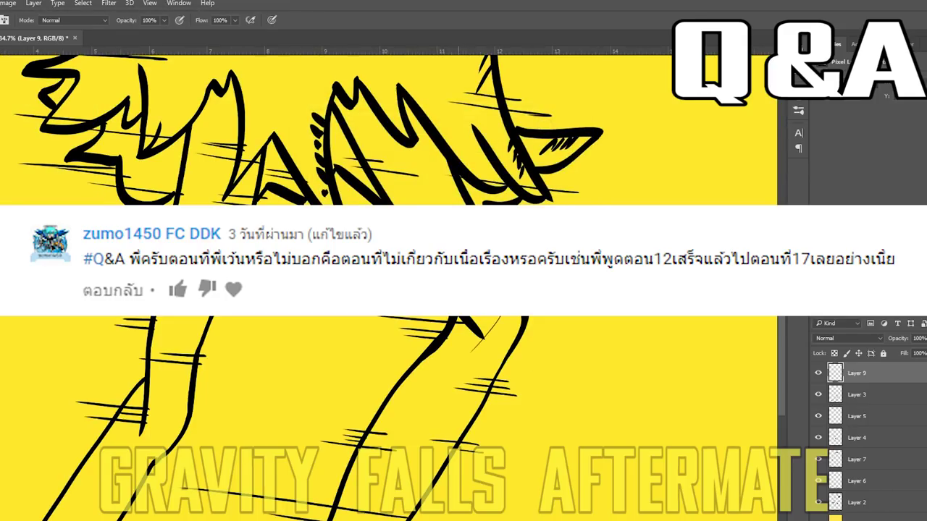
- Adjust the brush size for drawing thin hair strokes on Layer 9
left_click(2, 20)
left_click_drag(0, 58, 4, 58)
key("Return")
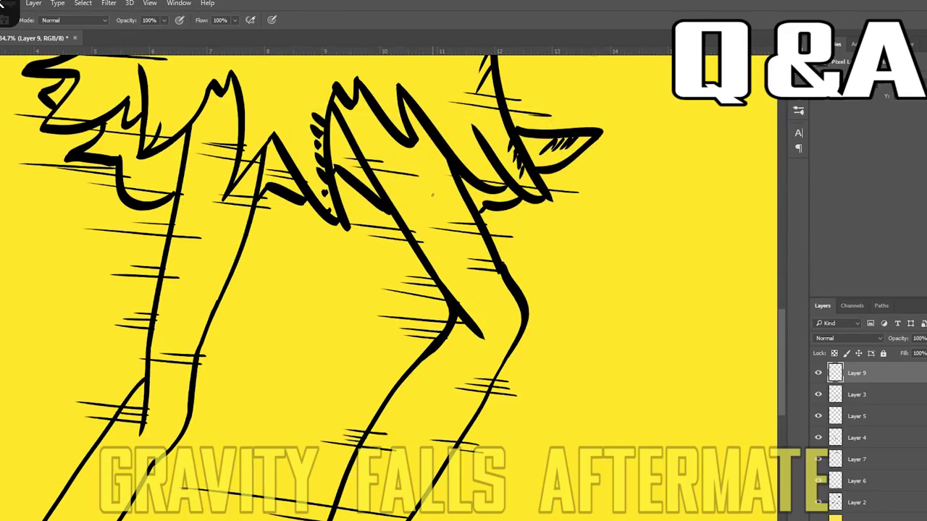
- Try sketching loose curved hair strokes across the thigh, knee and upper shin of the ghost's front leg
left_click_drag(431, 191, 407, 212)
left_click_drag(382, 212, 349, 220)
left_click_drag(347, 132, 332, 131)
left_click_drag(391, 216, 363, 221)
left_click_drag(523, 346, 470, 369)
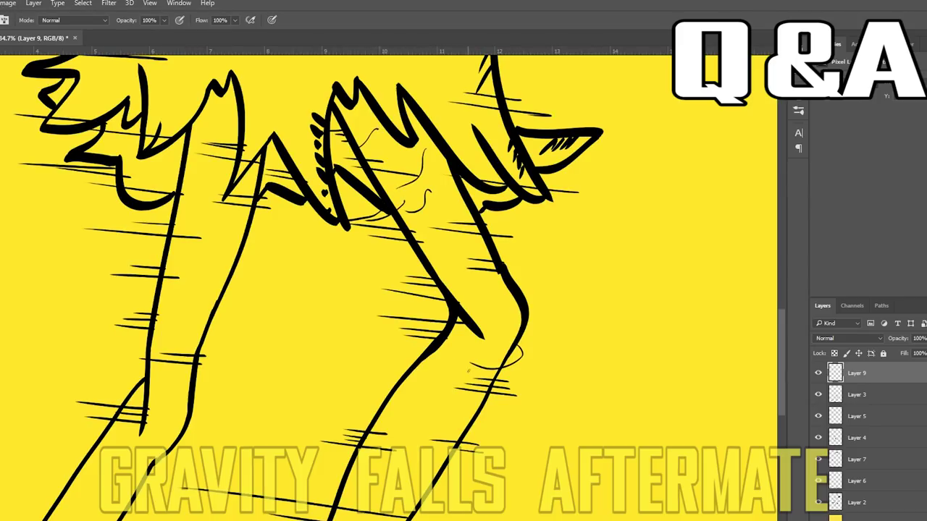
left_click_drag(478, 407, 420, 431)
left_click_drag(440, 396, 365, 409)
left_click_drag(423, 381, 322, 394)
mouse_move(413, 364)
left_mouse_down()
mouse_move(355, 377)
mouse_move(414, 373)
left_mouse_up()
left_click_drag(443, 252, 370, 252)
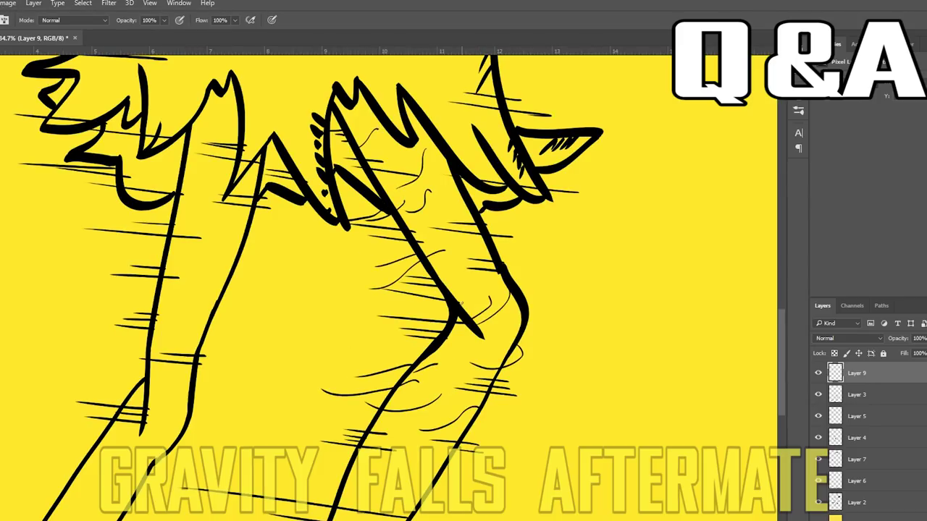
- Try extending the curly hair strokes down the front leg's shin to the ankle and foot
scroll(462, 303, "down", 3)
left_click_drag(401, 360, 294, 362)
mouse_move(369, 354)
left_mouse_down()
mouse_move(347, 368)
mouse_move(300, 366)
left_mouse_up()
left_click_drag(358, 423, 314, 450)
left_click_drag(307, 449, 285, 454)
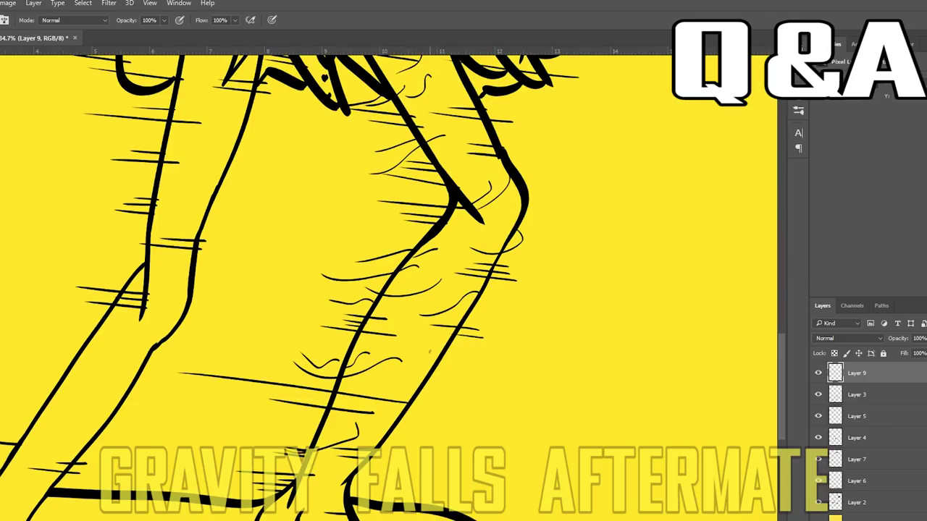
left_click_drag(430, 346, 382, 381)
left_click_drag(410, 333, 393, 349)
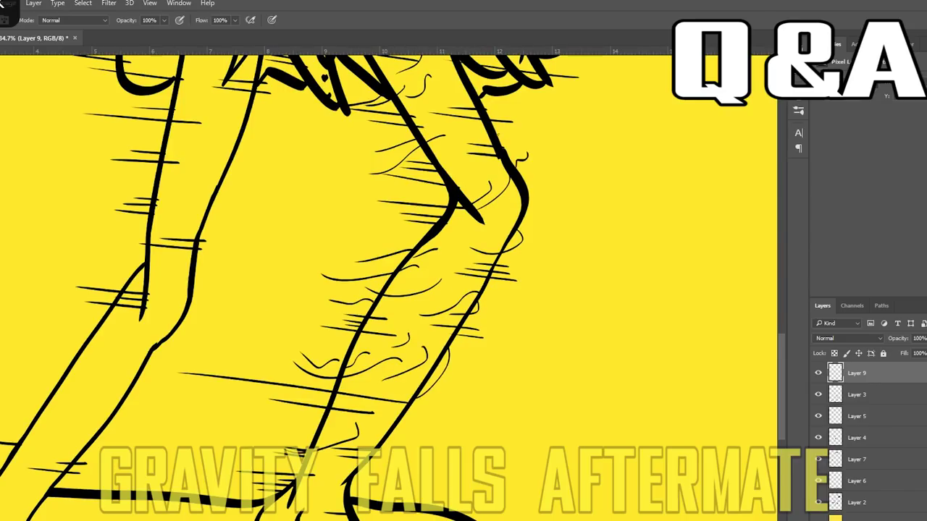
left_click_drag(466, 165, 450, 177)
scroll(389, 286, "down", 3)
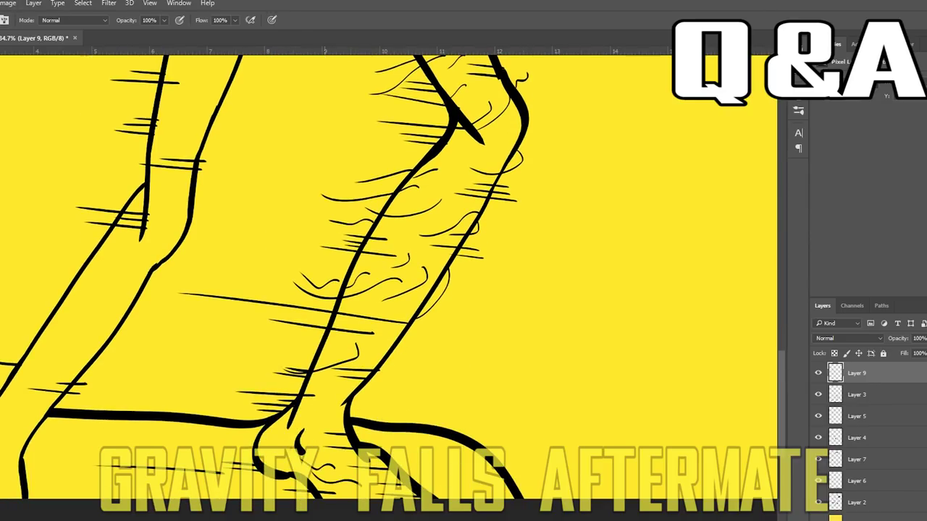
left_click_drag(193, 429, 255, 448)
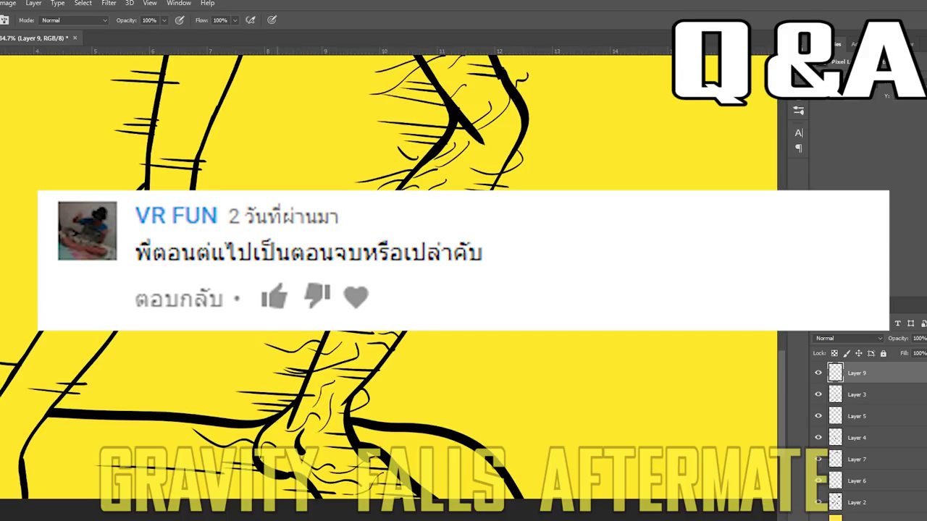
left_click_drag(504, 125, 454, 165)
- Discard the curly leg hair and start over with an empty Layer 9
scroll(455, 165, "up", 3)
scroll(283, 254, "down", 8)
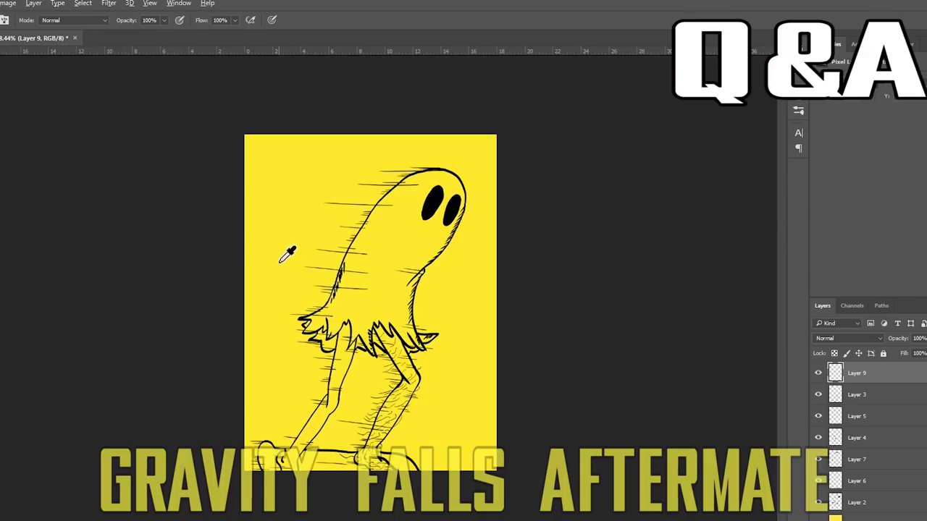
key("Delete")
key("ctrl+shift+alt+n")
- Draw fine wavy hair lines running lengthwise inside the front leg's thigh and knee
scroll(372, 368, "up", 10)
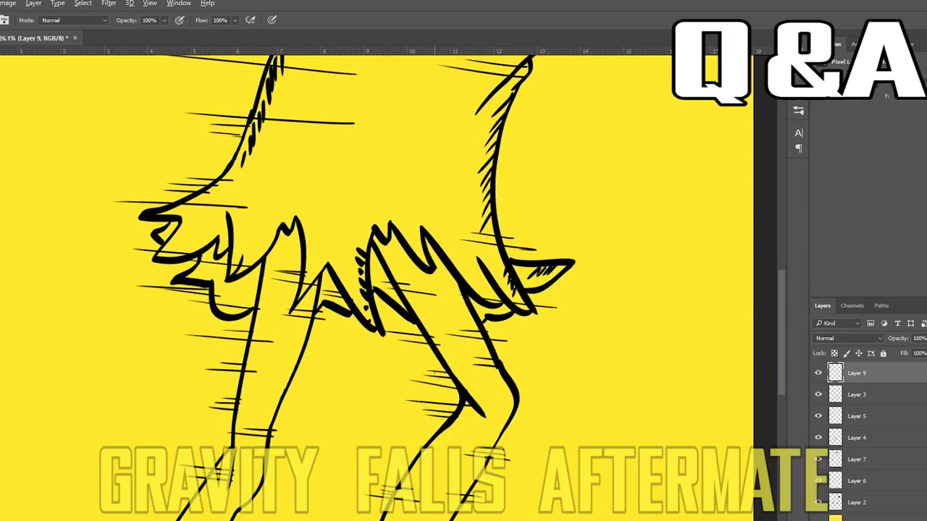
scroll(373, 369, "down", 1)
left_click_drag(421, 272, 438, 309)
left_click_drag(449, 247, 453, 265)
left_click_drag(492, 353, 493, 372)
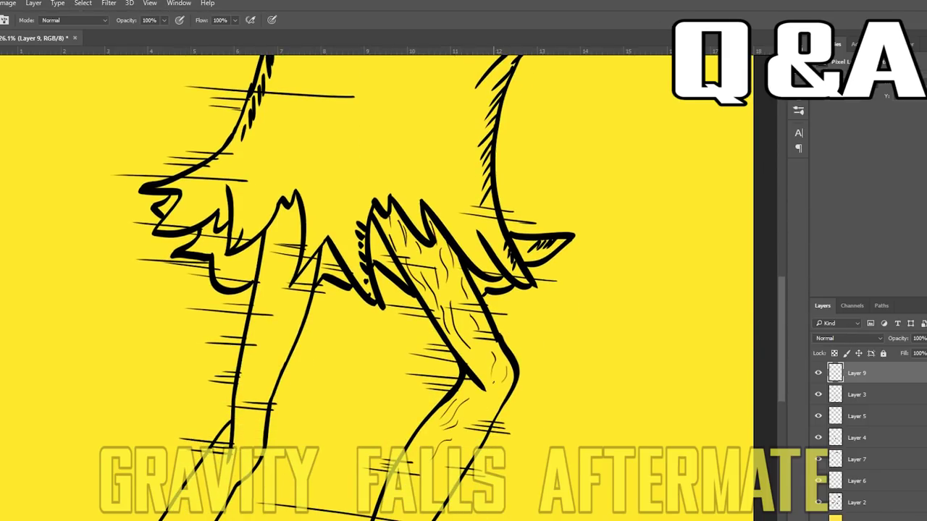
- Fill the front leg's shin with short wavy hair lines from the knee down to the ankle
left_click_drag(499, 398, 488, 407)
left_click_drag(475, 433, 457, 466)
left_click_drag(450, 461, 432, 488)
left_click_drag(427, 447, 409, 472)
left_click_drag(407, 476, 395, 506)
left_click_drag(467, 410, 461, 427)
left_click_drag(462, 439, 438, 472)
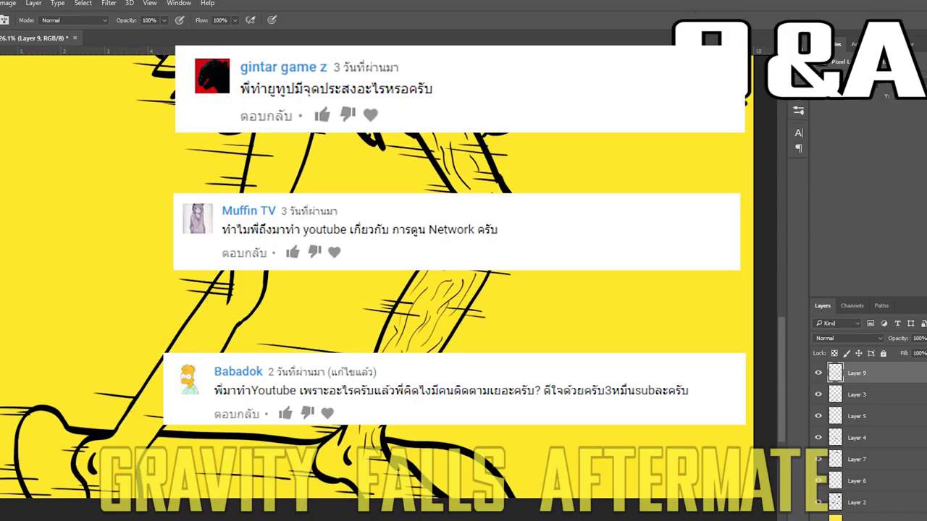
- Draw fine wavy hair lines inside the rear leg's thigh, from the ragged hem down to the knee
left_click_drag(267, 97, 259, 134)
left_click_drag(307, 107, 251, 226)
left_click_drag(274, 189, 263, 223)
mouse_move(245, 207)
left_mouse_down()
mouse_move(242, 243)
mouse_move(255, 243)
left_mouse_up()
left_click_drag(253, 230, 248, 256)
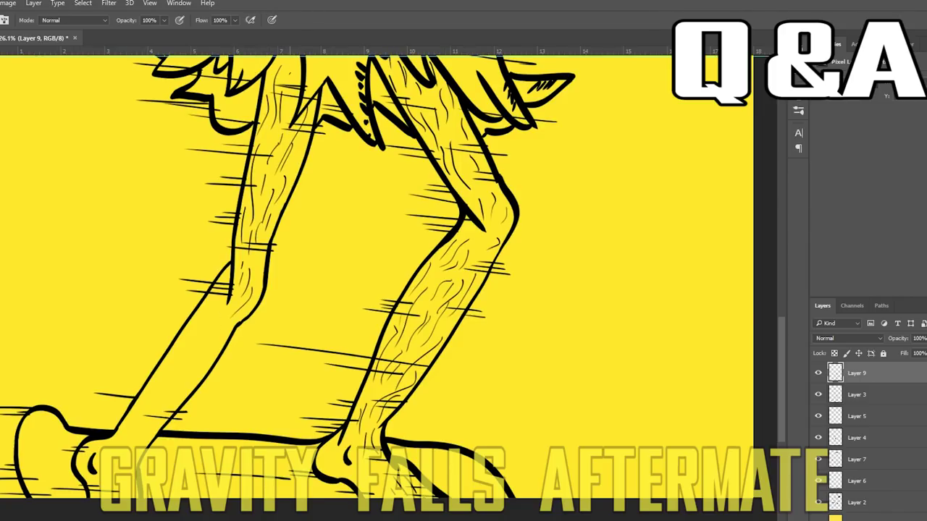
scroll(377, 290, "up", 3)
left_click_drag(291, 114, 285, 135)
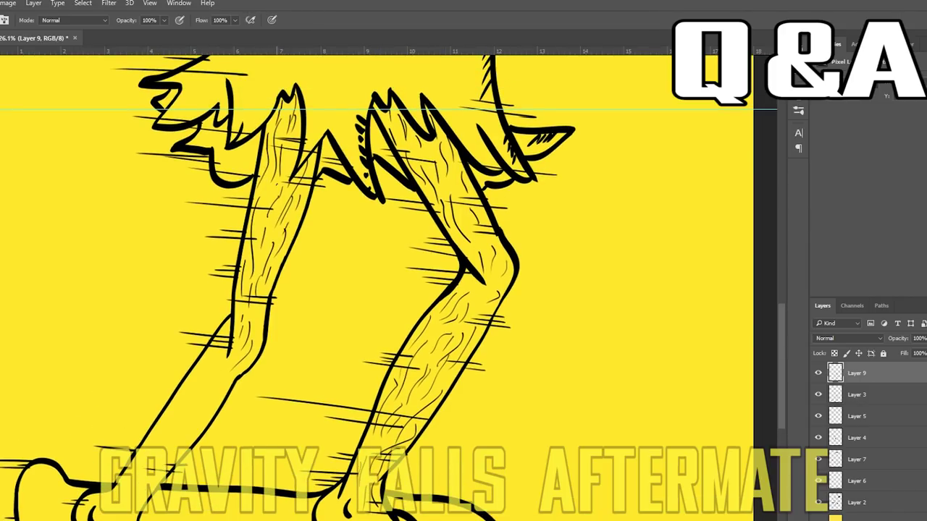
left_click_drag(236, 302, 234, 314)
left_click_drag(260, 308, 255, 320)
- Fill the rear leg's lower part with wavy hair lines from the knee to the foot
left_click_drag(220, 350, 201, 400)
left_click_drag(214, 391, 197, 420)
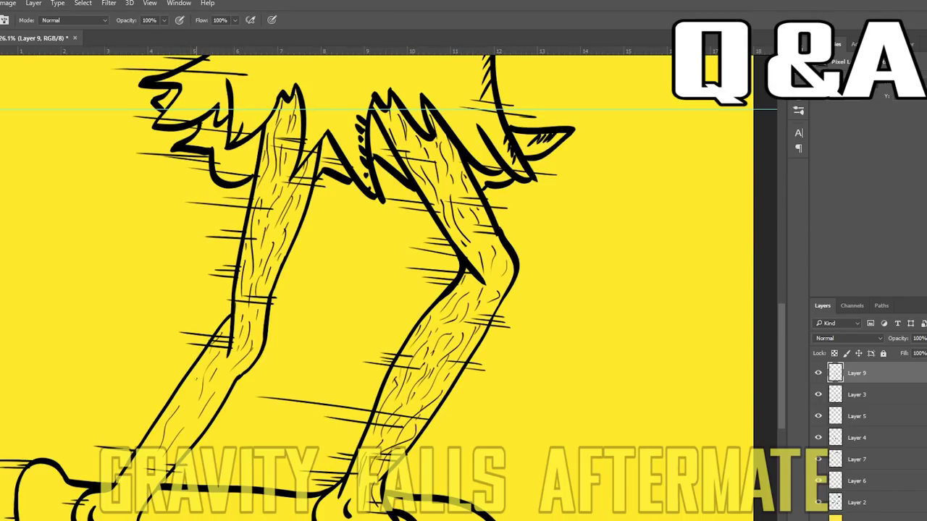
left_click_drag(197, 379, 181, 428)
left_click_drag(192, 425, 175, 445)
left_click_drag(175, 421, 156, 448)
left_click_drag(151, 444, 133, 461)
left_click_drag(218, 386, 206, 404)
left_click_drag(202, 426, 187, 442)
left_click_drag(217, 399, 205, 420)
left_click_drag(143, 484, 127, 520)
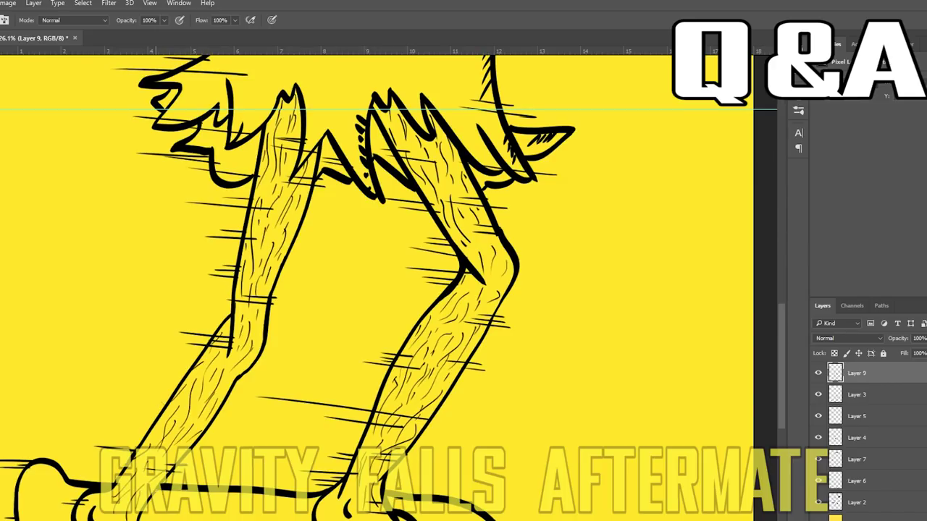
- Remove the stray horizontal guide from the canvas with the Move tool
scroll(52, 469, "down", 5)
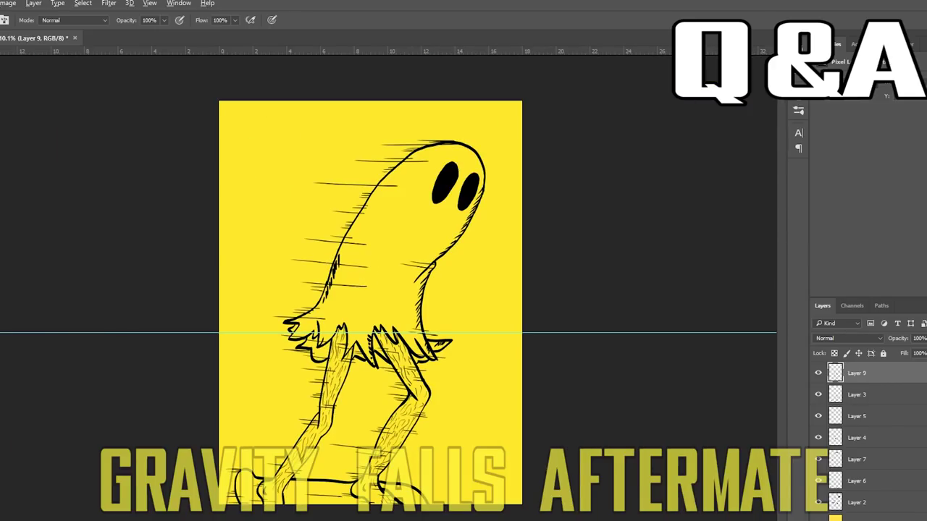
key("v")
left_click_drag(45, 332, 116, 51)
- Try adding short bristly hairs with the brush along the outer edges of the rear leg
scroll(271, 349, "up", 5)
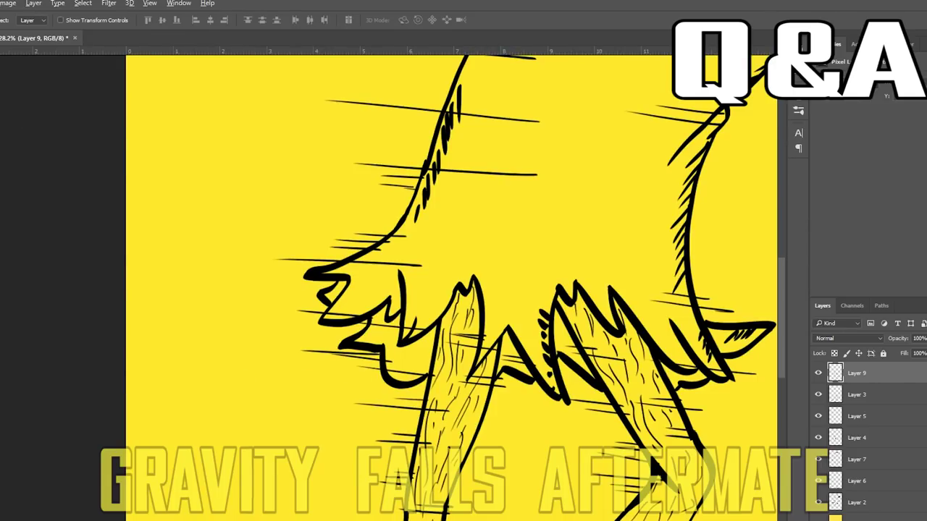
key("b")
scroll(449, 290, "down", 4)
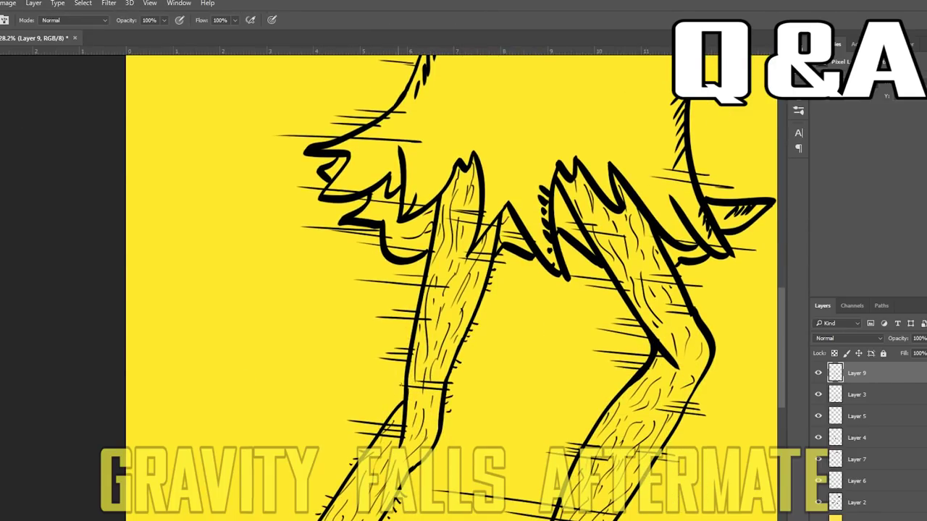
scroll(449, 289, "down", 3)
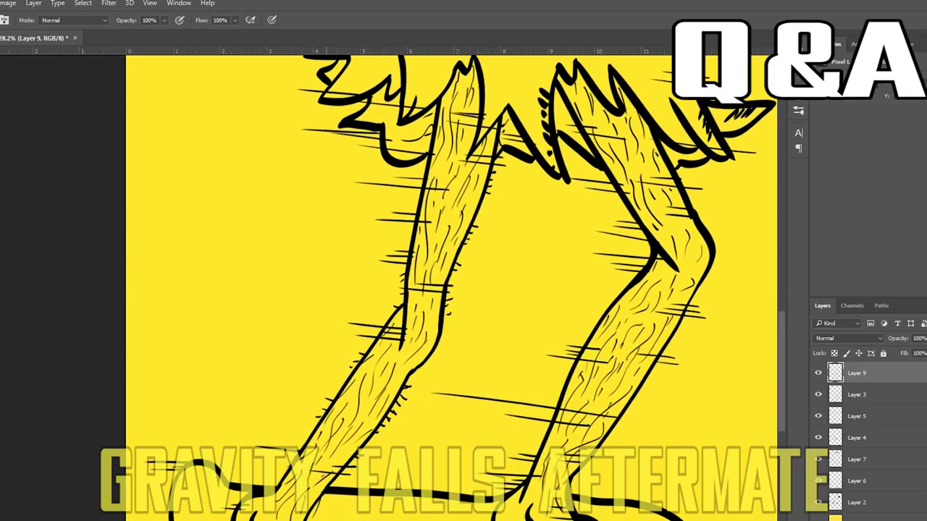
scroll(397, 269, "down", 6)
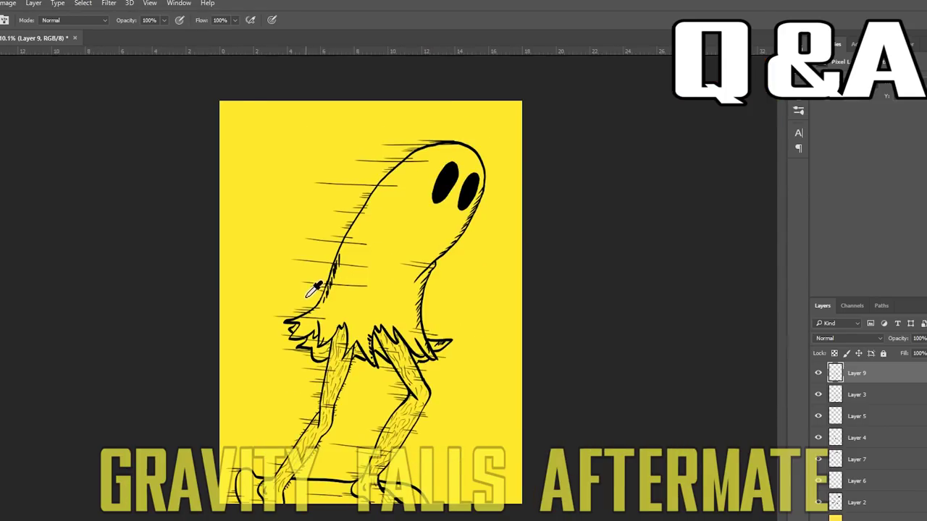
scroll(227, 513, "up", 6)
scroll(287, 268, "down", 2)
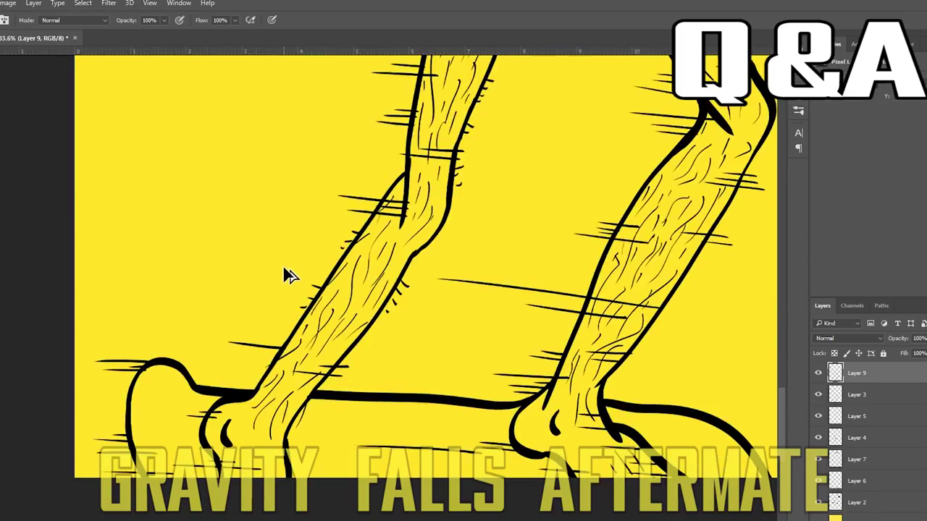
scroll(288, 282, "down", 2)
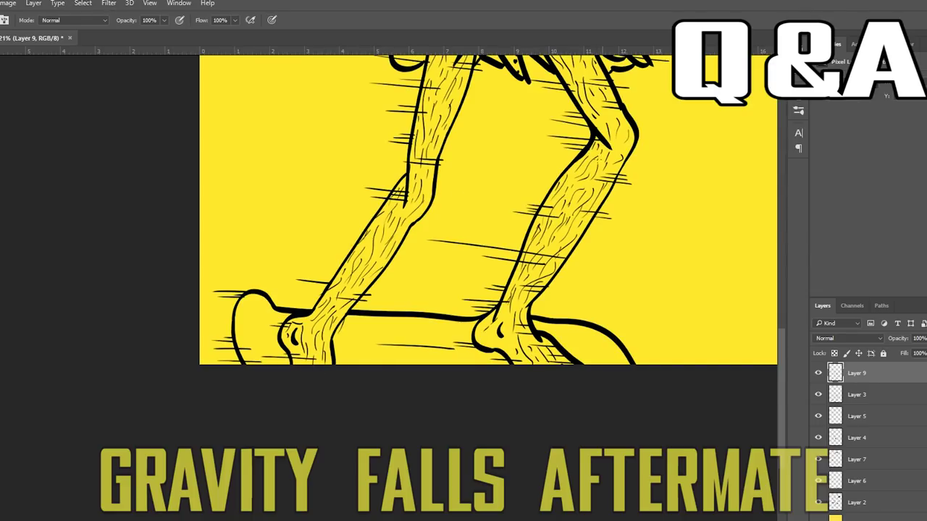
- Add another hair stroke to the front leg's shin and check the whole drawing
left_click_drag(569, 176, 557, 199)
scroll(550, 210, "up", 5)
scroll(332, 280, "down", 3)
scroll(350, 272, "up", 4)
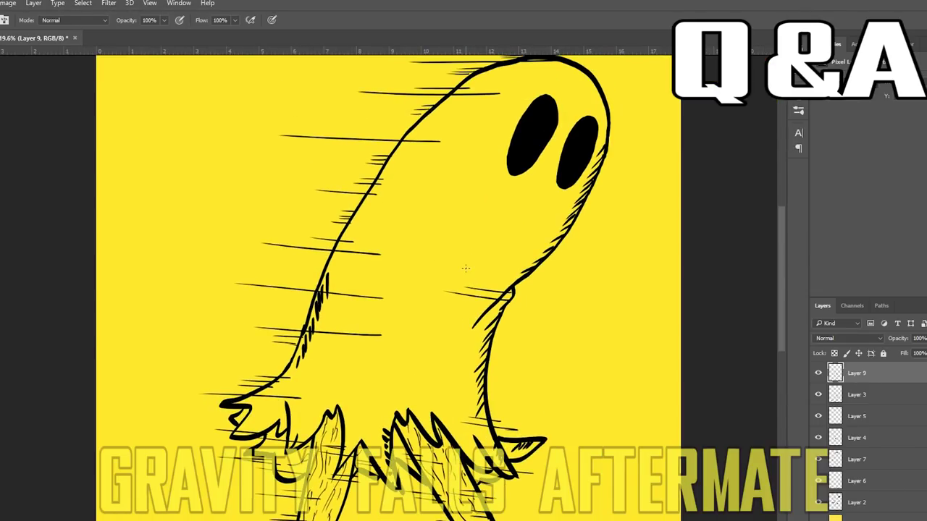
- Create a new layer directly above the yellow backdrop, beneath Layer 2
scroll(407, 290, "down", 3)
scroll(148, 514, "down", 4)
left_click(853, 519)
left_click(905, 520)
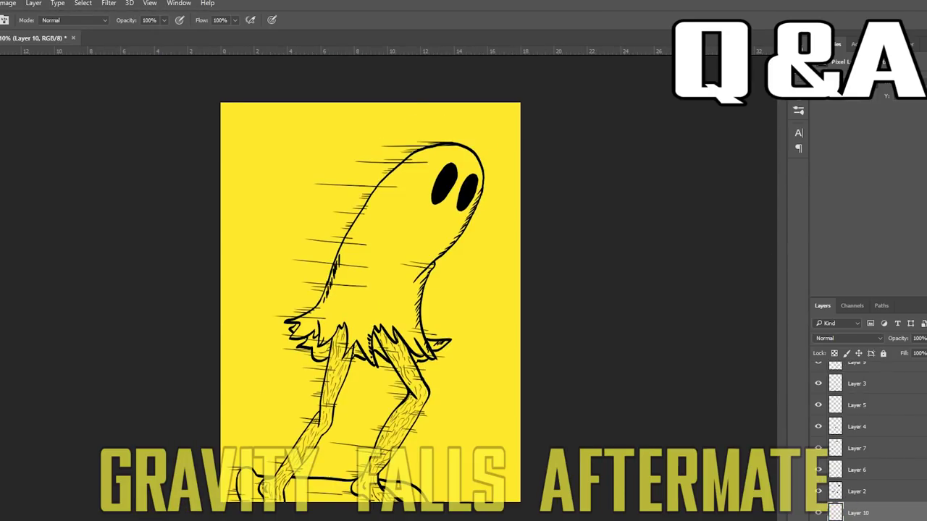
- Lasso a loose selection around the ghost's body, fill it with white on Layer 10, and deselect
scroll(539, 317, "up", 3)
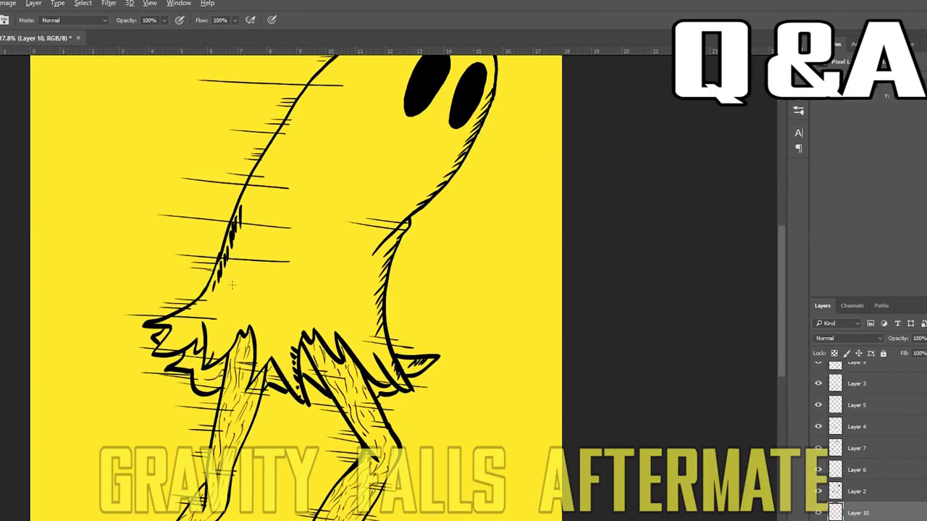
left_click(555, 129)
scroll(433, 163, "down", 1)
scroll(435, 167, "up", 2)
key("l")
mouse_move(488, 194)
left_mouse_down()
mouse_move(458, 262)
mouse_move(420, 438)
mouse_move(304, 442)
mouse_move(199, 398)
mouse_move(393, 114)
mouse_move(510, 189)
left_mouse_up()
left_click(10, 152)
left_click(379, 279)
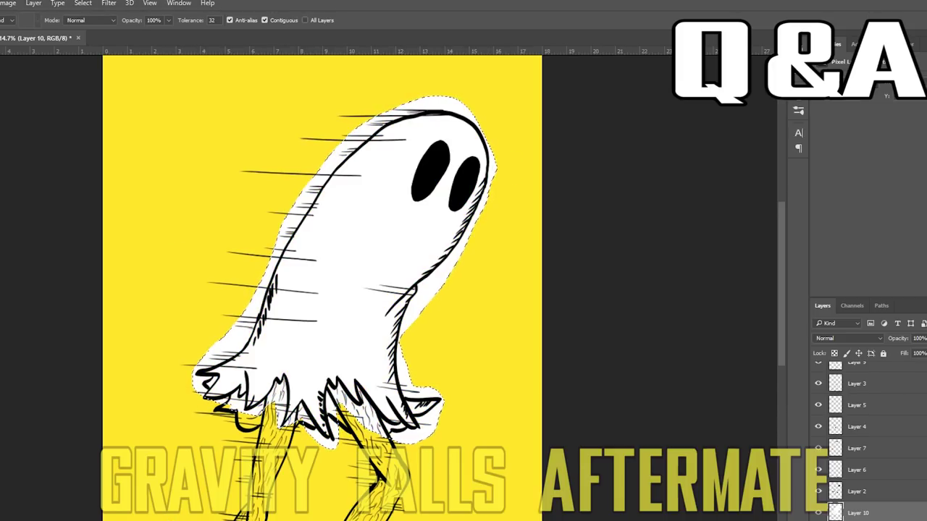
key("ctrl+d")
- Switch to the Eraser and increase its size for trimming the white fill around the ragged hem
key("e")
scroll(310, 402, "up", 4)
left_click(1, 21)
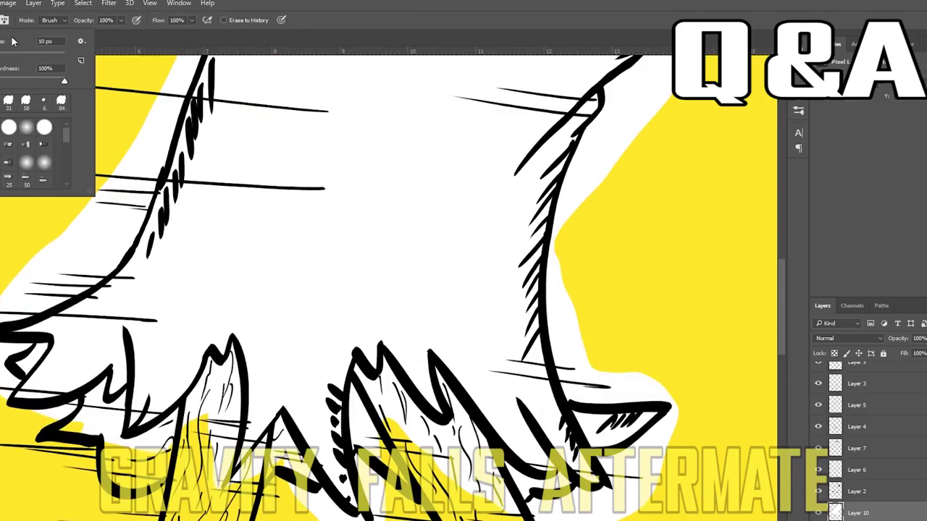
left_click_drag(13, 41, 43, 42)
left_click(621, 394)
scroll(278, 322, "down", 3)
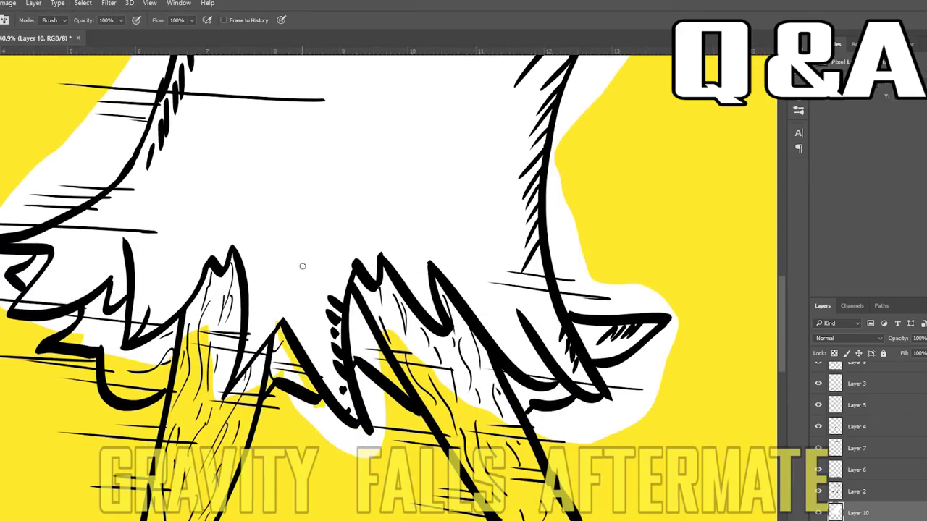
key("ctrl+z")
- Erase the white fill that spills below the hem's middle points and over the front leg's thigh
mouse_move(276, 334)
left_mouse_down()
mouse_move(240, 385)
mouse_move(250, 368)
mouse_move(298, 382)
left_mouse_up()
mouse_move(300, 402)
left_mouse_down()
mouse_move(339, 446)
mouse_move(333, 418)
mouse_move(357, 429)
mouse_move(354, 340)
left_mouse_up()
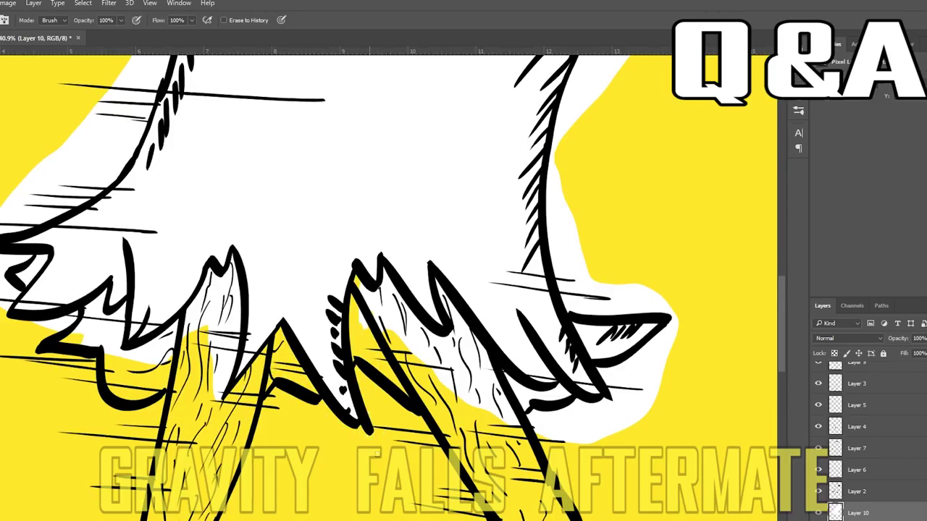
mouse_move(358, 389)
left_mouse_down()
mouse_move(370, 316)
mouse_move(509, 425)
mouse_move(492, 368)
mouse_move(460, 317)
mouse_move(480, 350)
mouse_move(492, 411)
mouse_move(424, 348)
mouse_move(451, 329)
mouse_move(418, 333)
mouse_move(454, 349)
mouse_move(395, 324)
mouse_move(364, 288)
left_mouse_up()
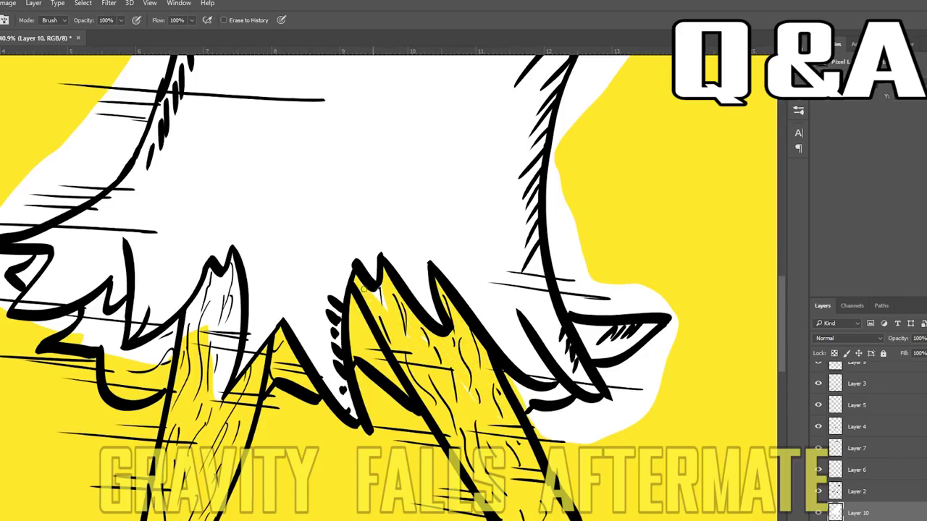
mouse_move(510, 394)
left_mouse_down()
mouse_move(554, 423)
mouse_move(557, 399)
left_mouse_up()
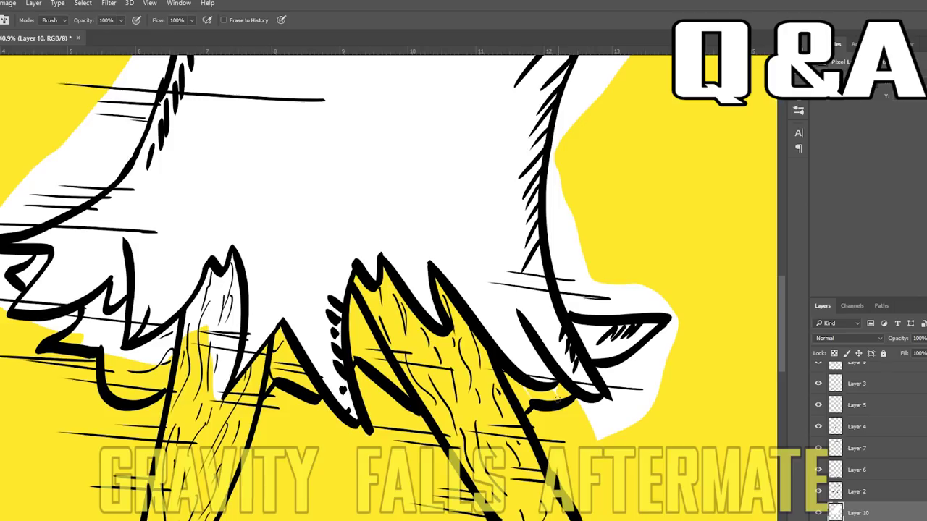
- Erase the white fill outside the ghost's lower front outline and around the pointed cloth tip
mouse_move(662, 308)
left_mouse_down()
mouse_move(568, 301)
mouse_move(546, 216)
mouse_move(558, 166)
mouse_move(572, 284)
mouse_move(569, 203)
mouse_move(603, 295)
mouse_move(636, 277)
left_mouse_up()
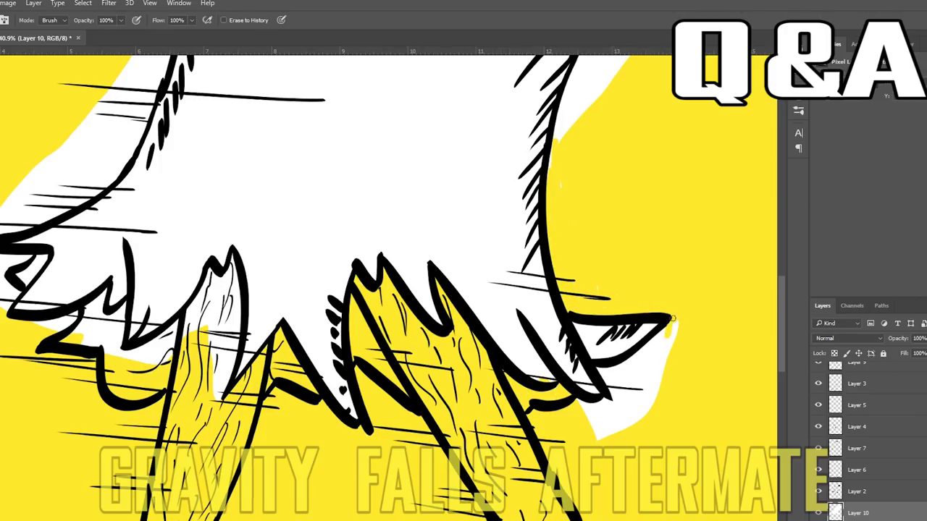
mouse_move(672, 317)
left_mouse_down()
mouse_move(640, 430)
mouse_move(626, 419)
mouse_move(631, 394)
left_mouse_up()
mouse_move(653, 311)
left_mouse_down()
mouse_move(636, 372)
mouse_move(632, 358)
mouse_move(601, 374)
mouse_move(622, 409)
mouse_move(622, 372)
mouse_move(584, 412)
left_mouse_up()
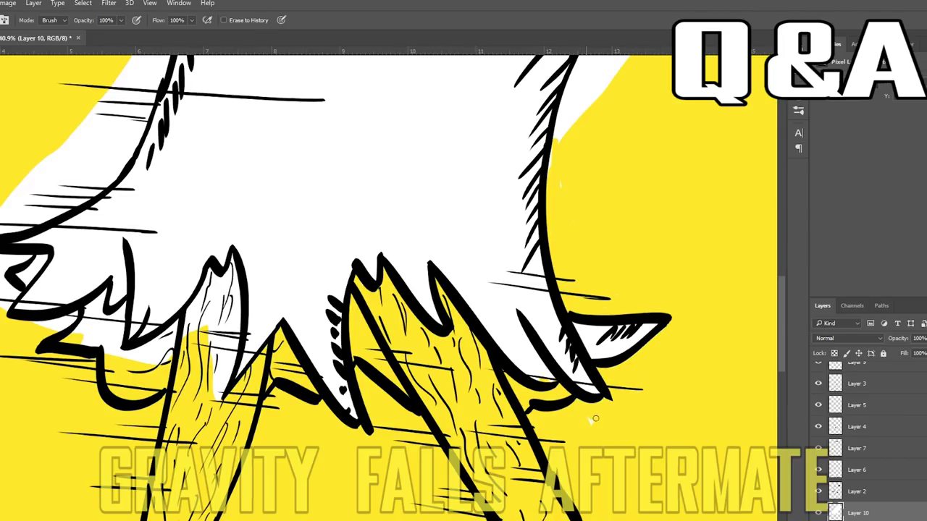
- Set the foreground colour to black and switch to the Brush on Layer 2 for the hem outline
scroll(563, 365, "up", 6)
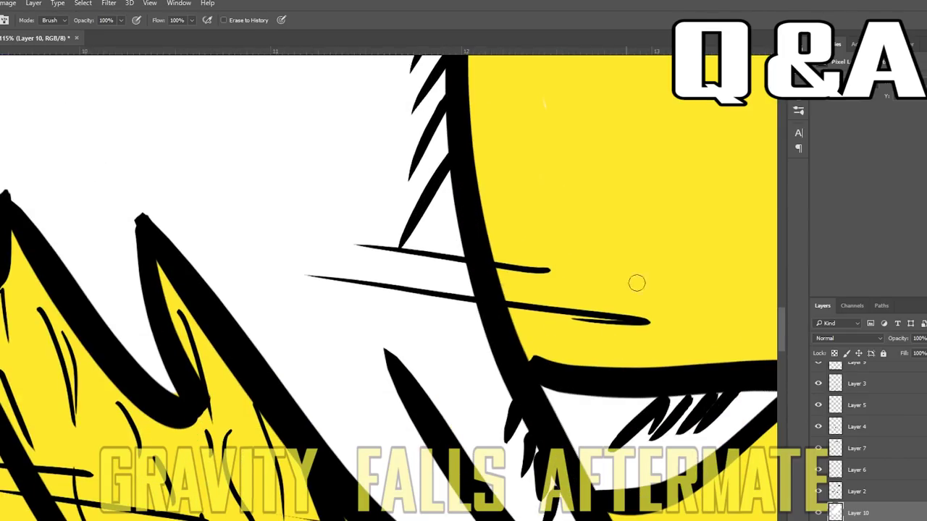
left_click(857, 494)
left_click(304, 271)
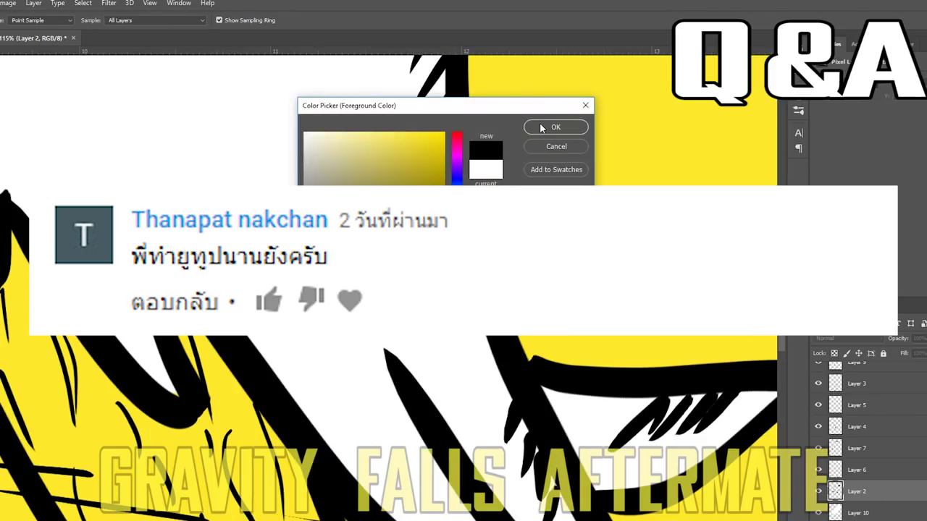
left_click(543, 128)
key("b")
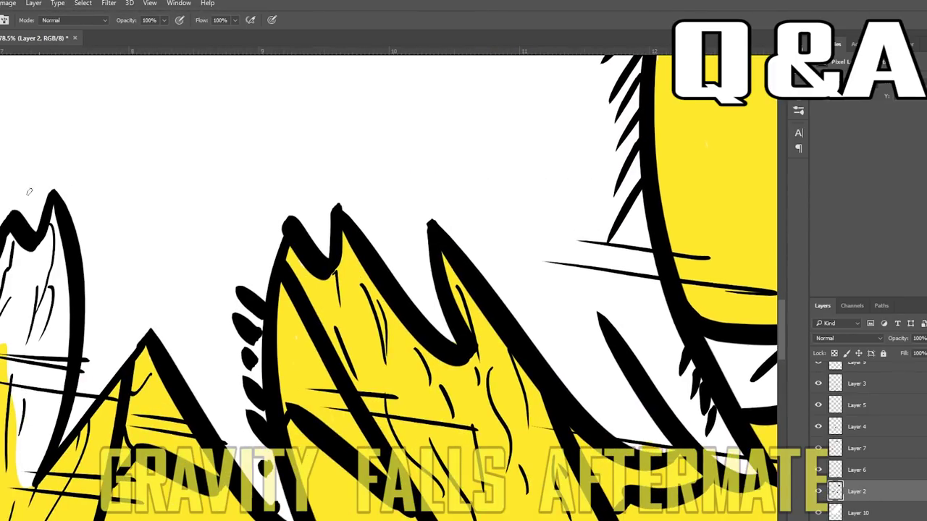
- Erase part of the white fill over the rear leg on Layer 10, and toggle Layer 2's visibility to check its outlines
left_click(854, 514)
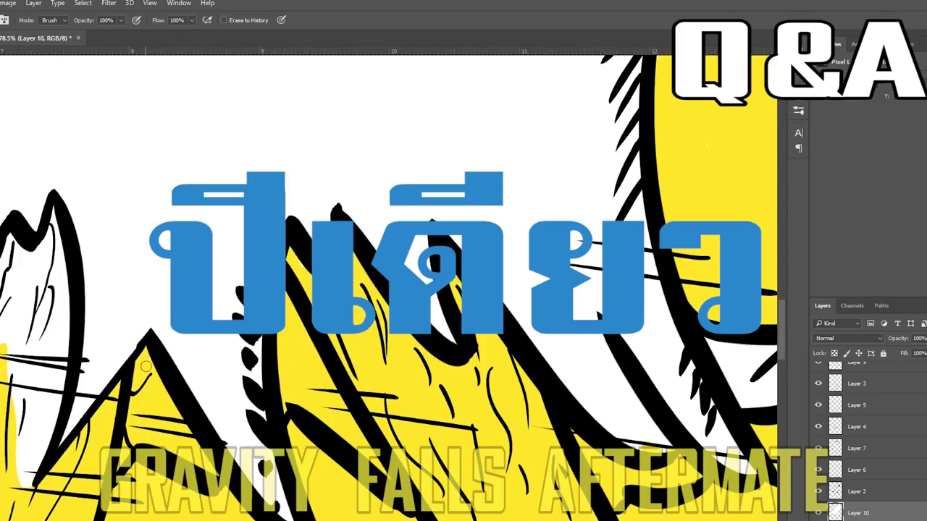
mouse_move(29, 481)
left_mouse_down()
mouse_move(51, 310)
mouse_move(52, 209)
mouse_move(47, 447)
left_mouse_up()
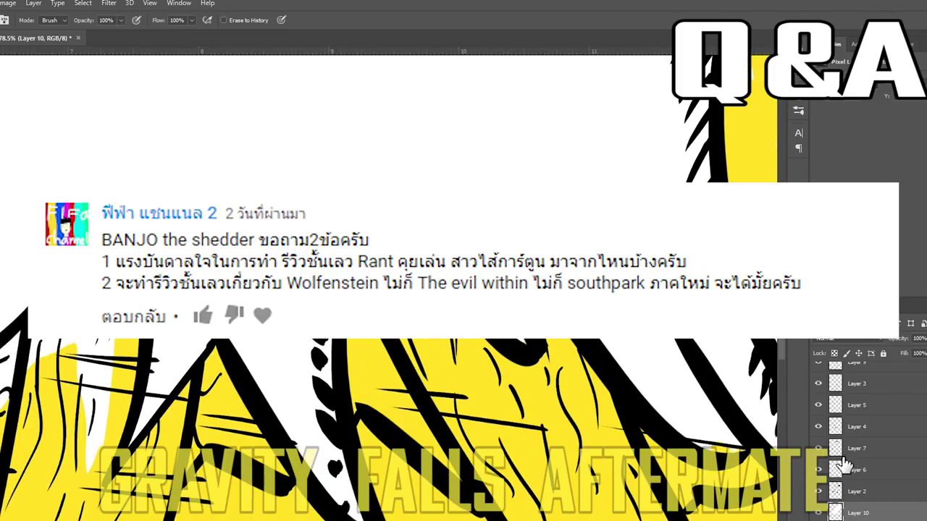
left_click(847, 450)
left_click(820, 491)
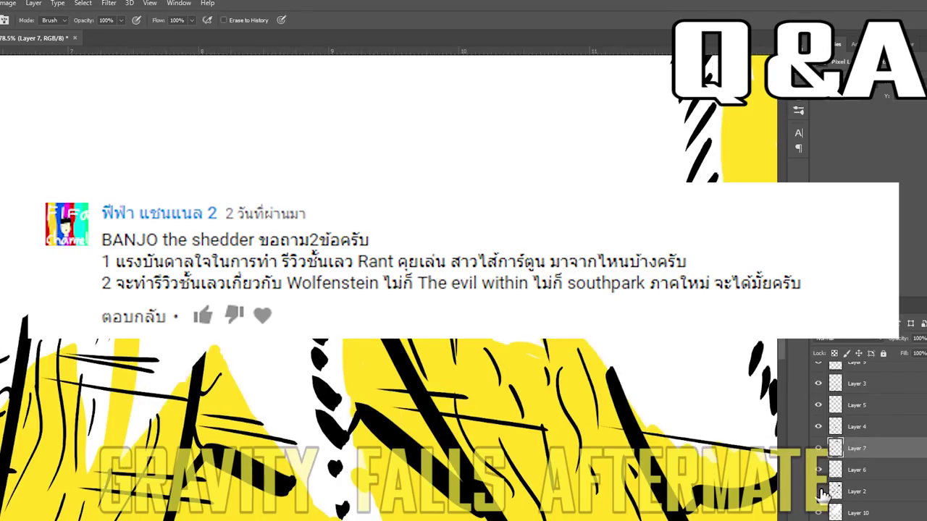
left_click(821, 492)
left_click(851, 491)
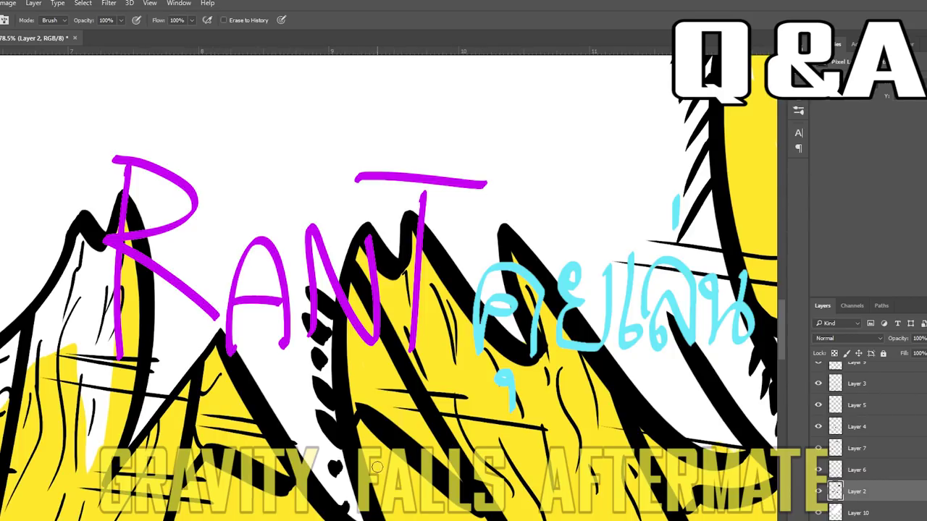
- Erase the remaining white fill from the rear leg's thigh and around the ragged rear hem on Layer 10
left_click(855, 512)
left_click_drag(56, 289, 394, 290)
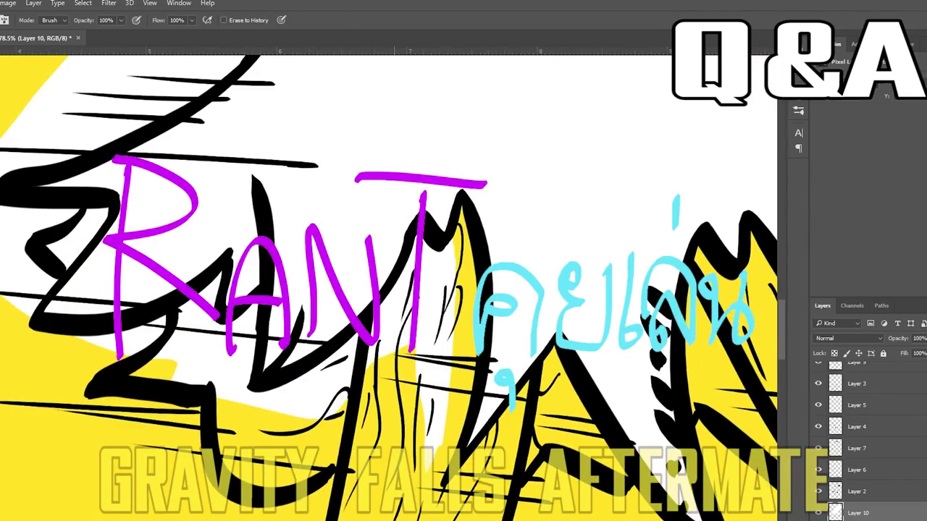
left_click_drag(454, 235, 431, 413)
mouse_move(425, 284)
left_mouse_down()
mouse_move(344, 360)
mouse_move(423, 372)
mouse_move(433, 463)
mouse_move(226, 391)
mouse_move(192, 326)
mouse_move(101, 339)
mouse_move(178, 394)
mouse_move(247, 325)
left_mouse_up()
mouse_move(30, 307)
left_mouse_down()
mouse_move(15, 246)
mouse_move(62, 216)
mouse_move(18, 212)
mouse_move(68, 215)
left_mouse_up()
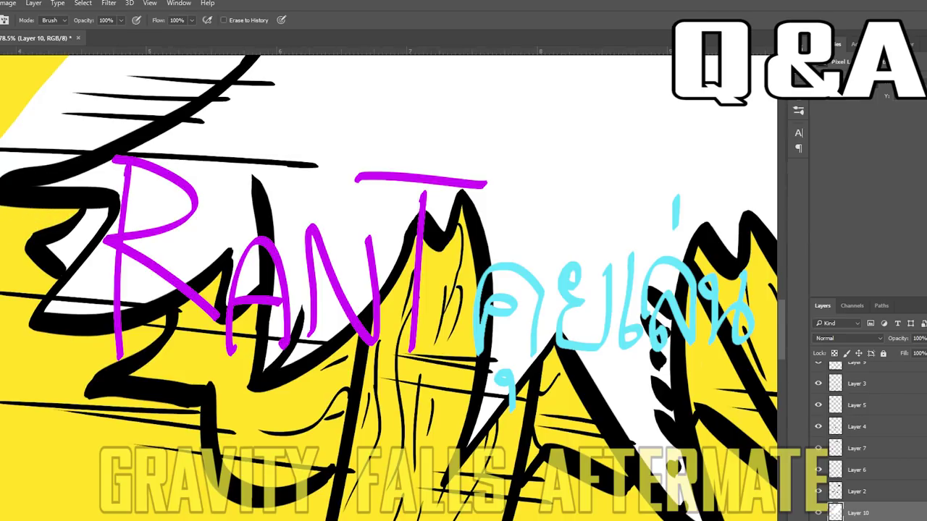
- Try erasing the white fill outside the ghost's lower rear outline with a different eraser tip, and undo the strokes
left_click_drag(385, 217, 638, 377)
left_click_drag(378, 174, 378, 253)
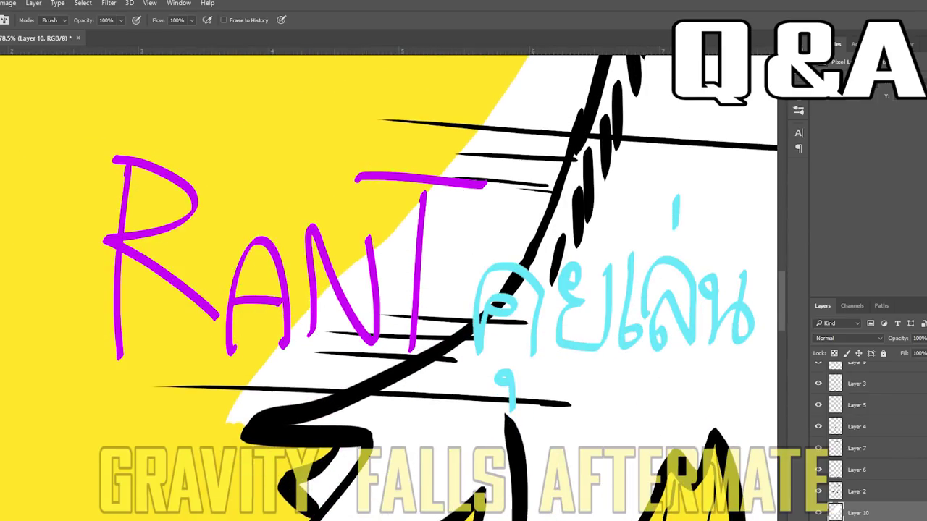
left_click(1, 21)
left_click_drag(6, 56, 10, 56)
mouse_move(393, 209)
left_mouse_down()
mouse_move(258, 402)
mouse_move(521, 210)
mouse_move(555, 87)
left_mouse_up()
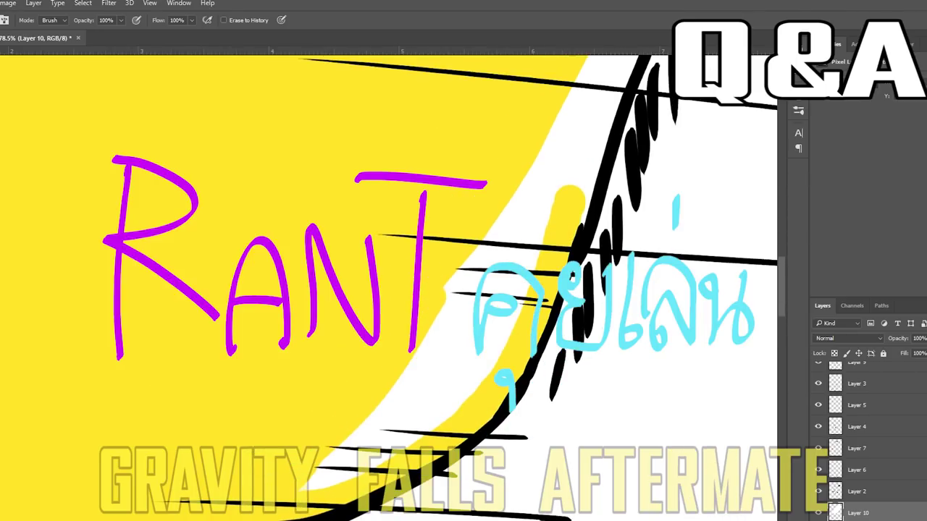
key("b")
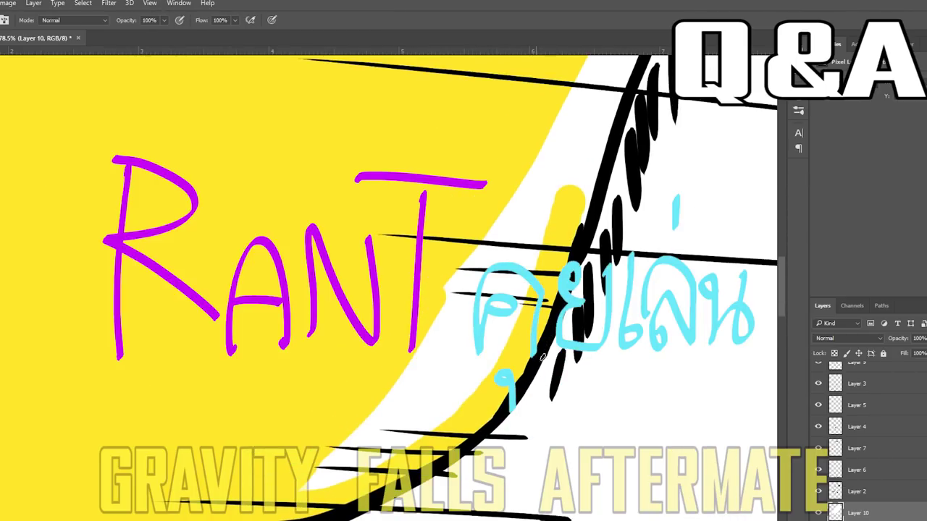
key("e")
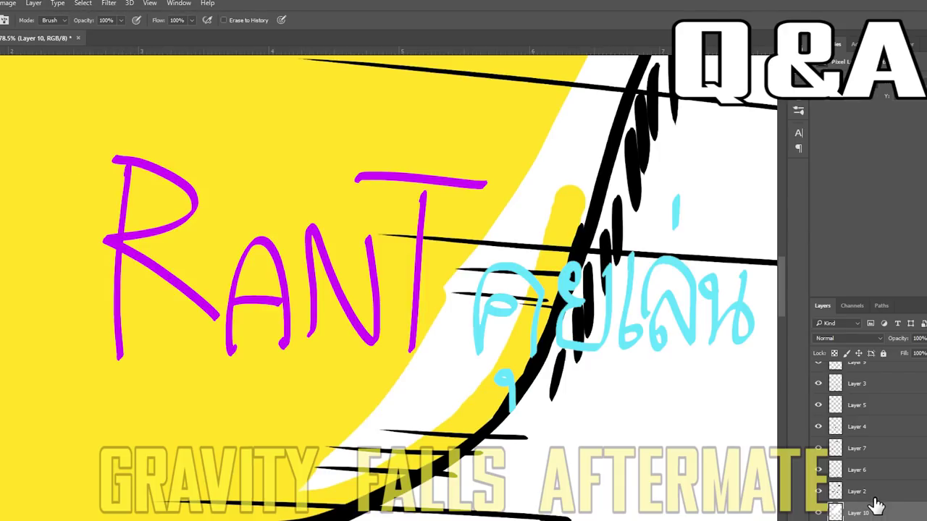
key("ctrl+alt+z")
key("ctrl+alt+z")
key("ctrl+alt+z")
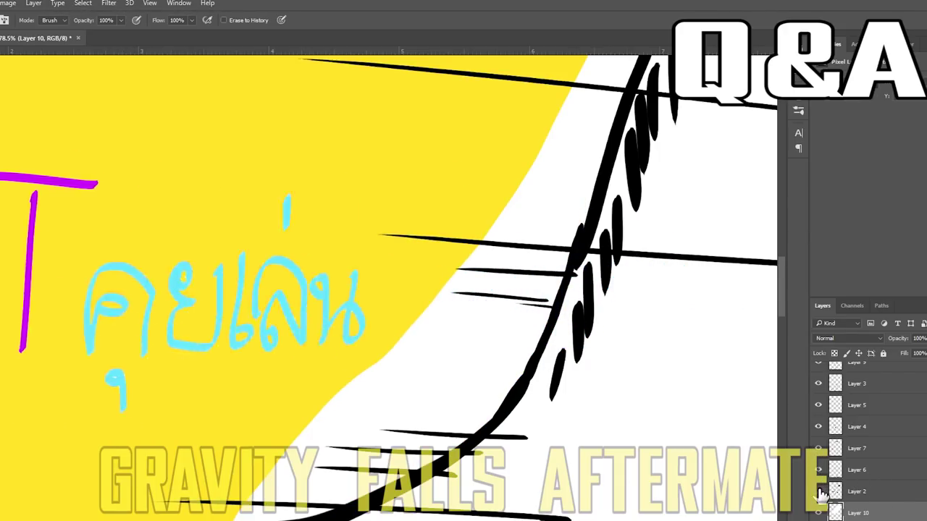
- Redraw the ghost's lower rear outline on Layer 2 in black, thickening it with the 84 px brush
left_click(854, 492)
key("b")
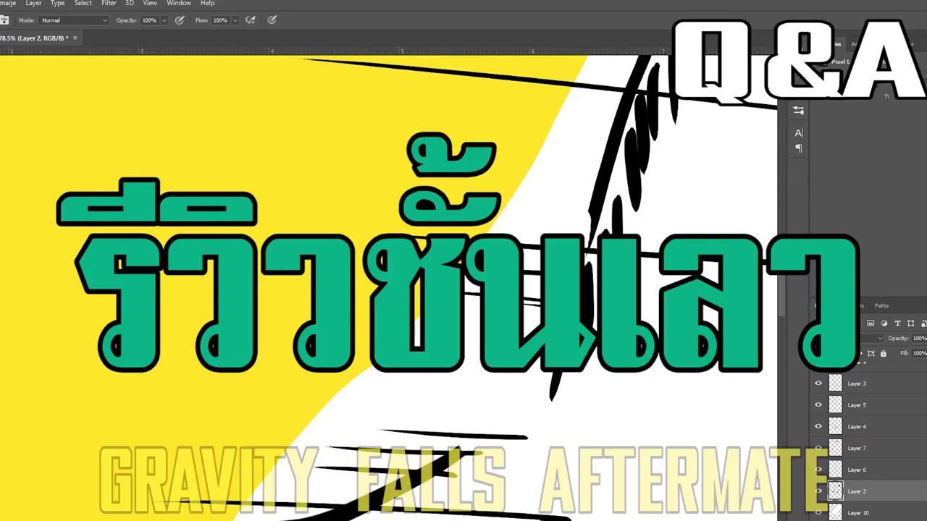
left_click(0, 20)
left_click(29, 105)
left_click_drag(598, 212, 460, 448)
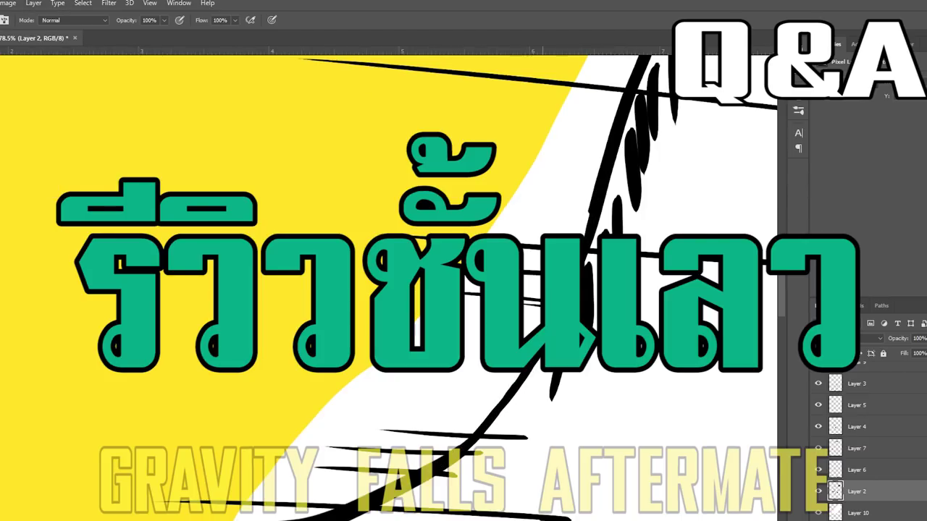
key("ctrl+z")
left_click(0, 20)
left_click(63, 103)
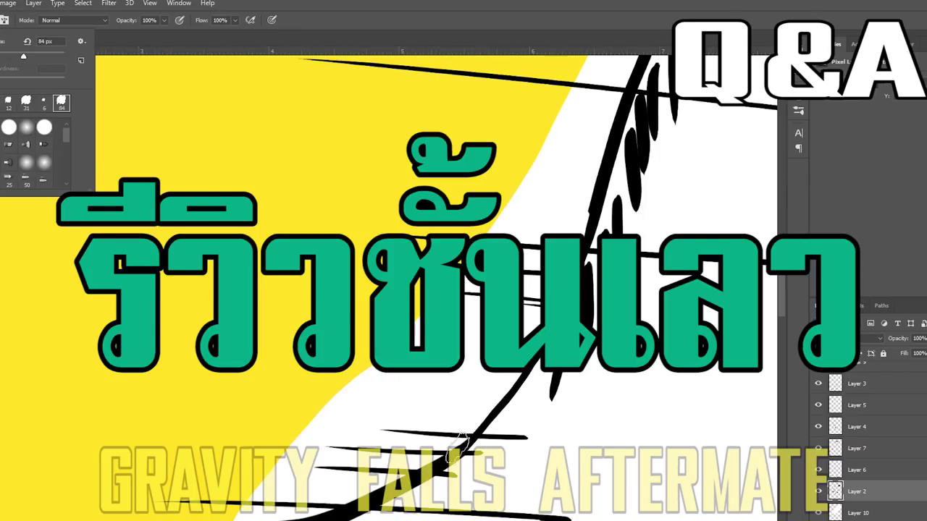
left_click_drag(457, 450, 527, 366)
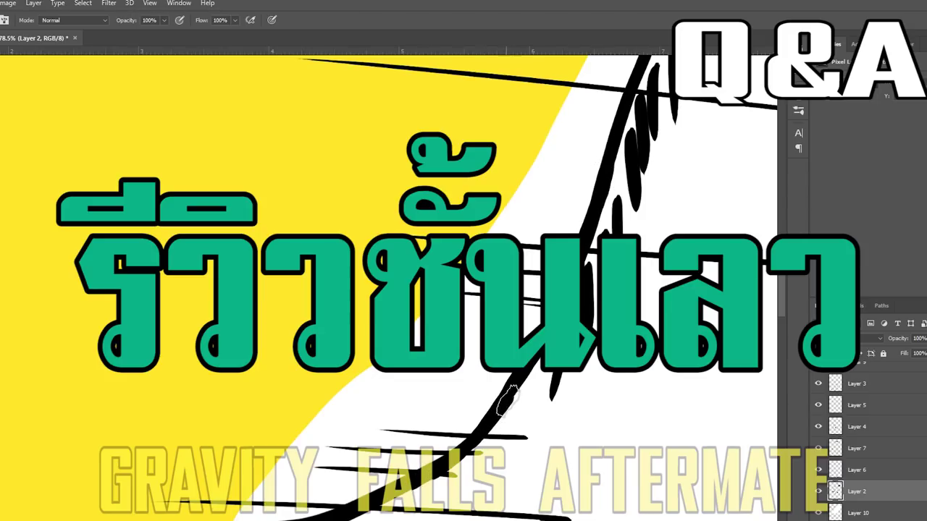
- Trim the edges of the redrawn rear outline on Layer 2 with a small eraser tip
key("e")
left_click(0, 20)
left_click(55, 107)
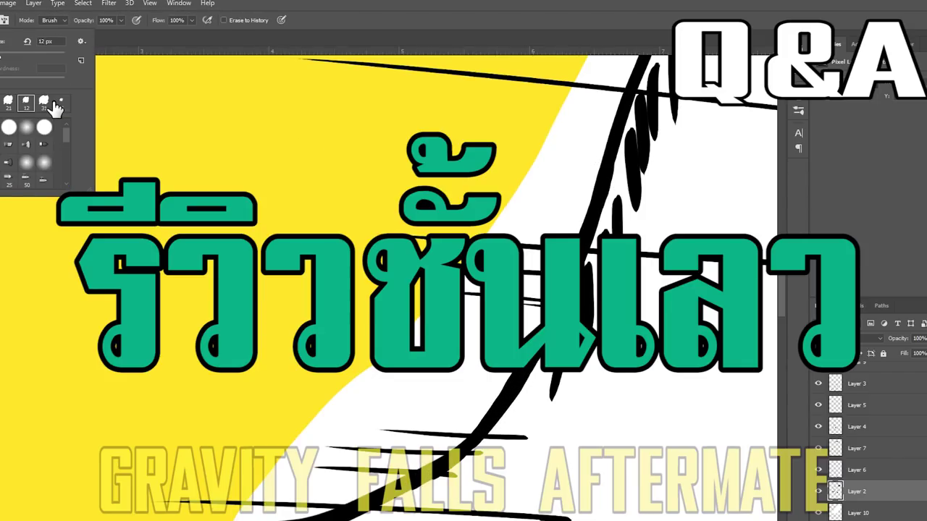
left_click(435, 480)
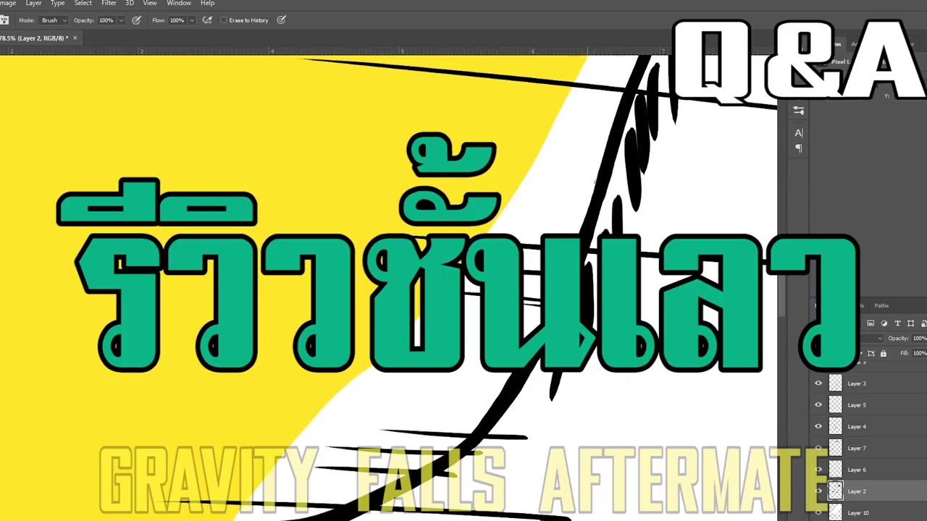
- Erase the white fill outside the lower rear outline on Layer 10 with the 84 px eraser, setting white for brush touch-ups
left_click(856, 514)
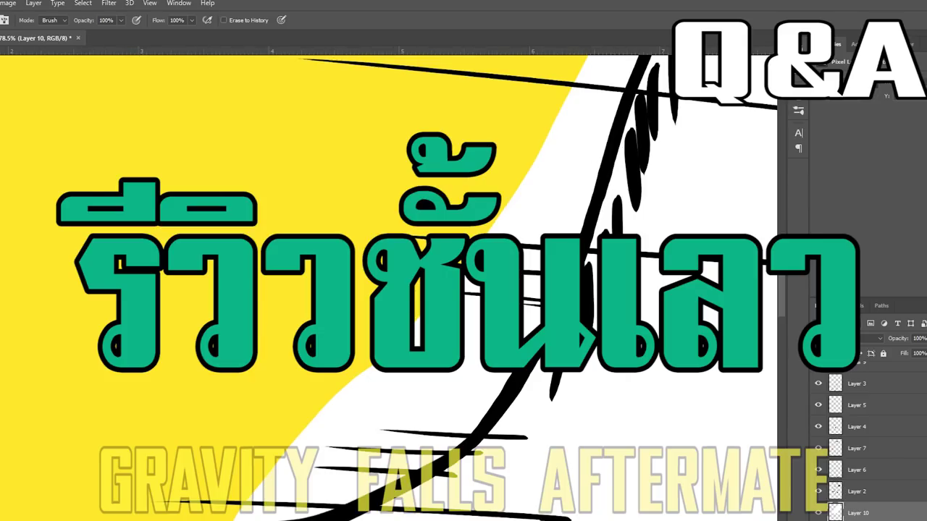
left_click(9, 106)
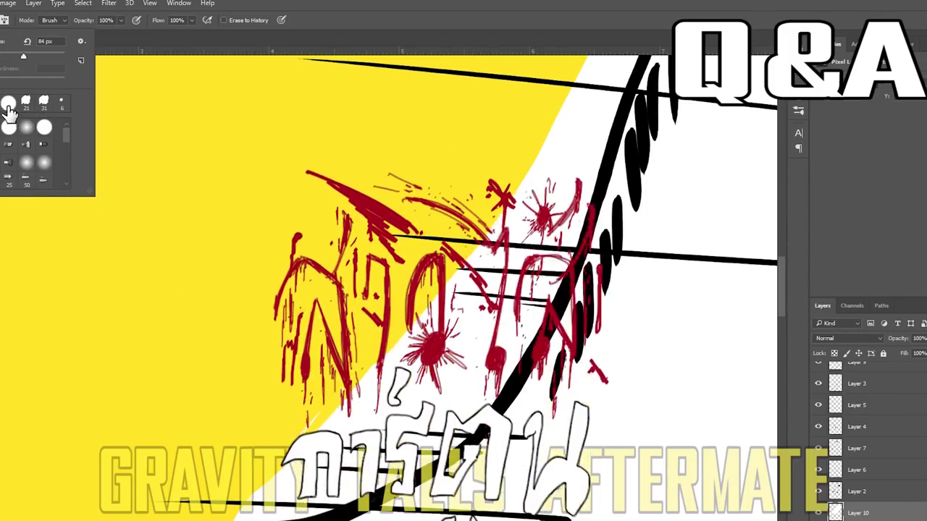
mouse_move(262, 488)
left_mouse_down()
mouse_move(287, 500)
mouse_move(428, 290)
mouse_move(562, 142)
left_mouse_up()
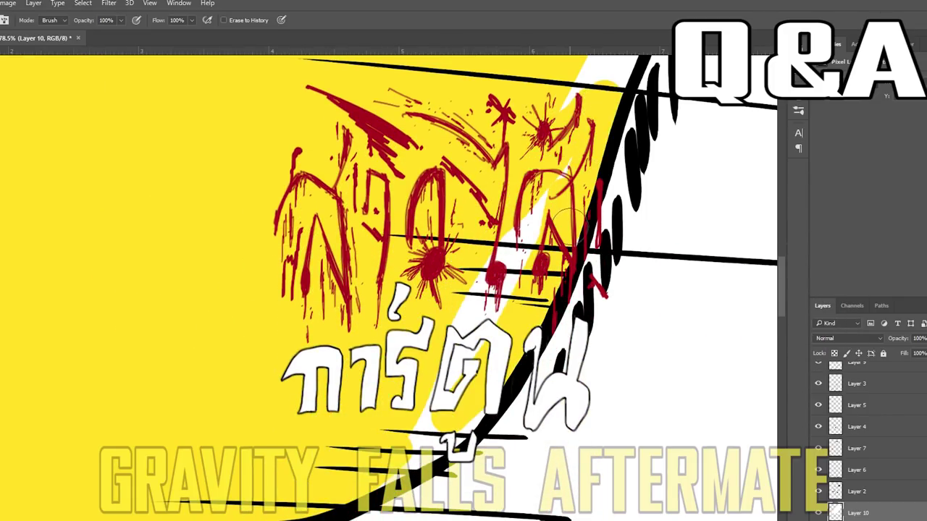
key("b")
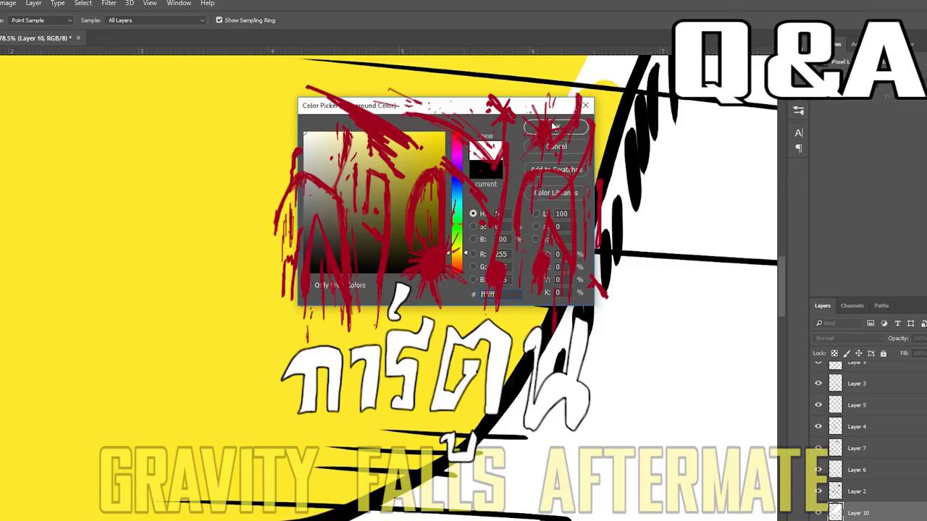
key("e")
mouse_move(606, 317)
left_mouse_down()
mouse_move(629, 270)
mouse_move(666, 250)
left_mouse_up()
- Erase the white fill outside the ghost's upper back outline and along the front of its face on Layer 10
scroll(487, 223, "right", 4)
scroll(488, 223, "up", 4)
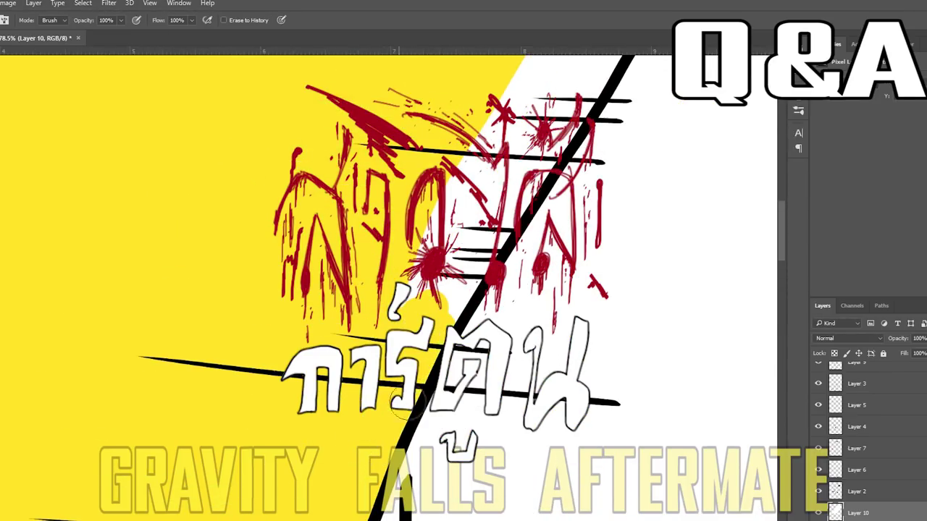
key("b")
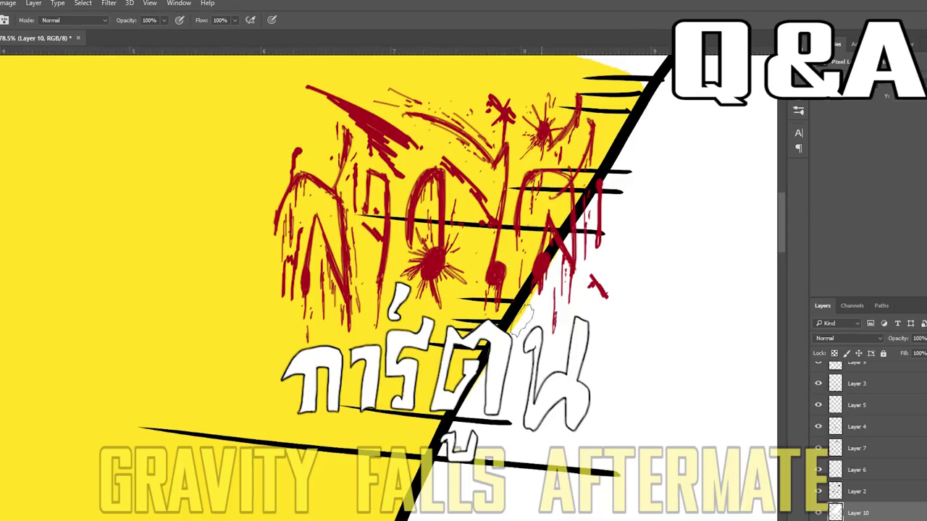
key("e")
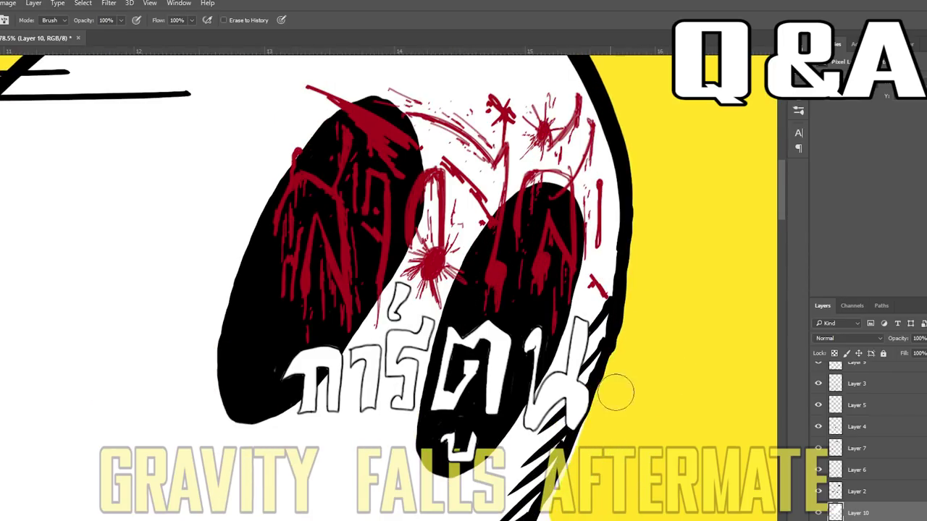
left_click_drag(585, 342, 519, 485)
- Redraw the missing front outline beside and below the eyes on Layer 2 with a black brush
key("b")
left_click(857, 492)
scroll(647, 302, "up", 6)
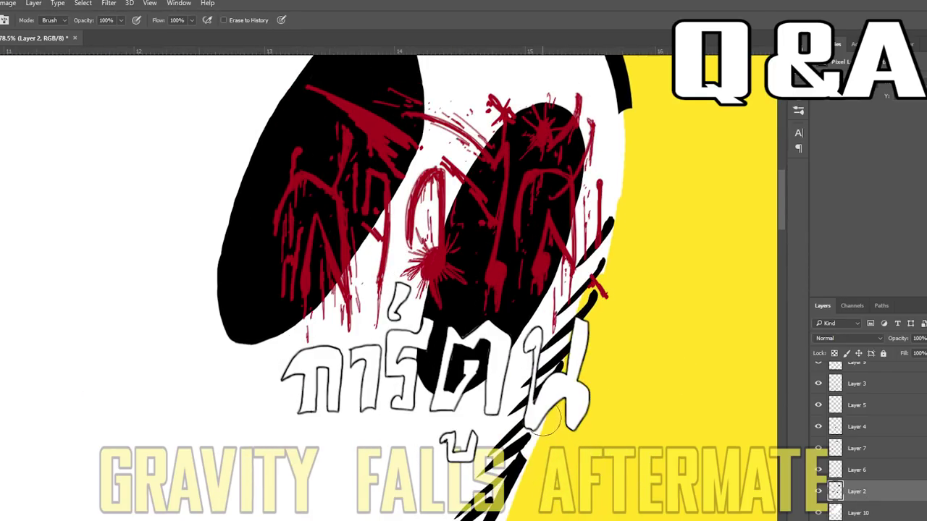
left_click_drag(624, 99, 627, 158)
key("ctrl+z")
left_click(310, 283)
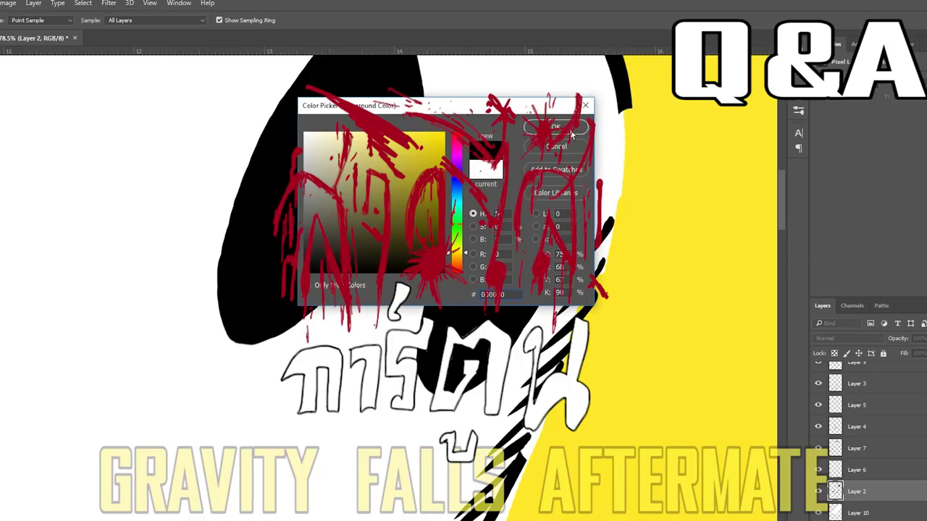
left_click(570, 132)
left_click_drag(625, 100, 621, 174)
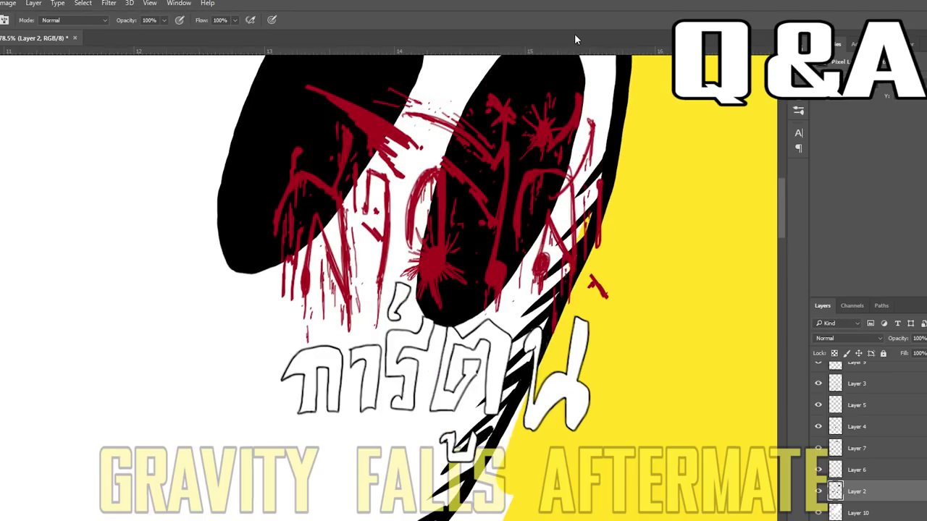
- Try trimming the outer edge of the front outline beside the eyes with the Eraser, and undo the stroke
scroll(572, 46, "up", 1)
key("e")
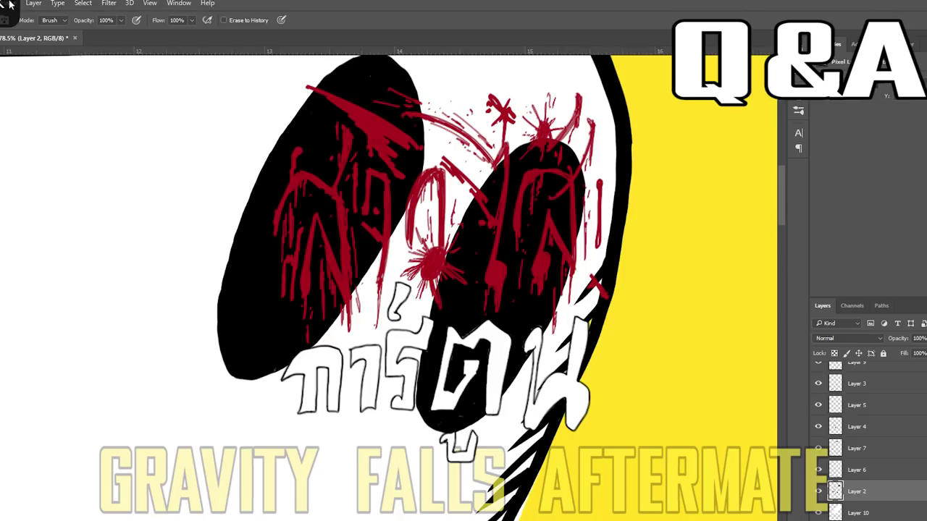
left_click(5, 16)
left_click_drag(623, 274, 594, 355)
key("ctrl+z")
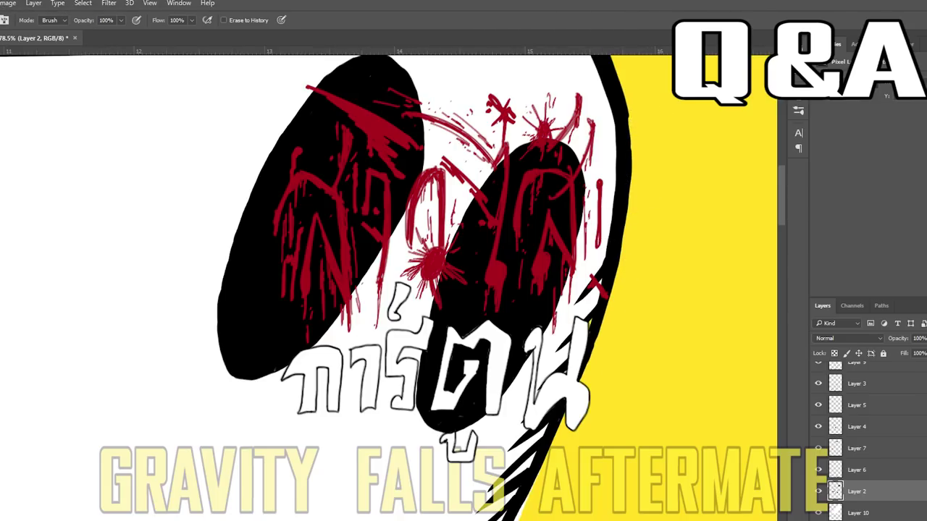
- Erase the white fill directly along the outside of the front outline, from below the eyes to the neck fold, on Layer 10
key("b")
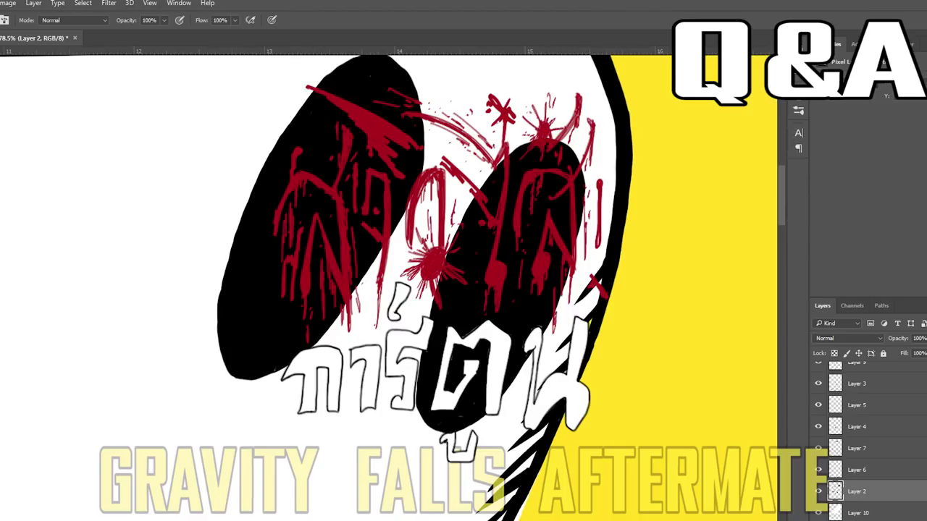
left_click(858, 513)
left_click_drag(590, 264, 567, 352)
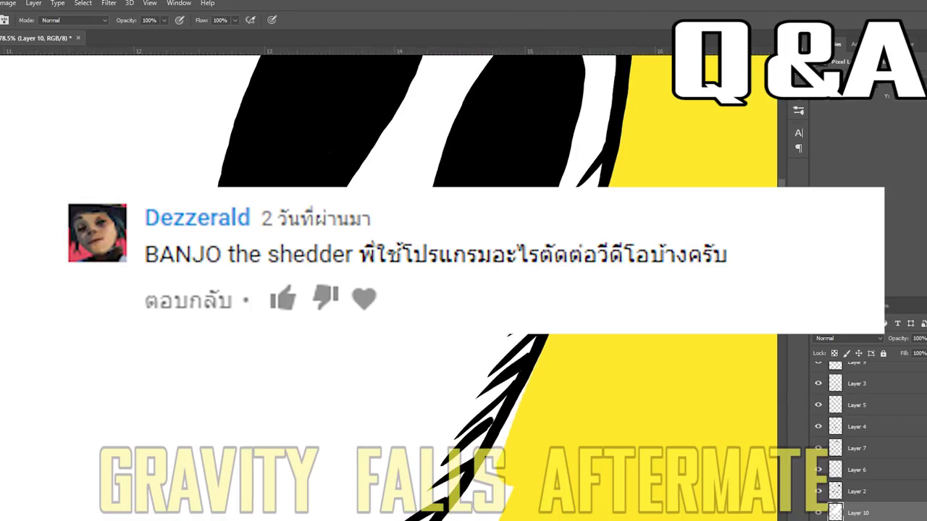
key("e")
key("alt+bracketright")
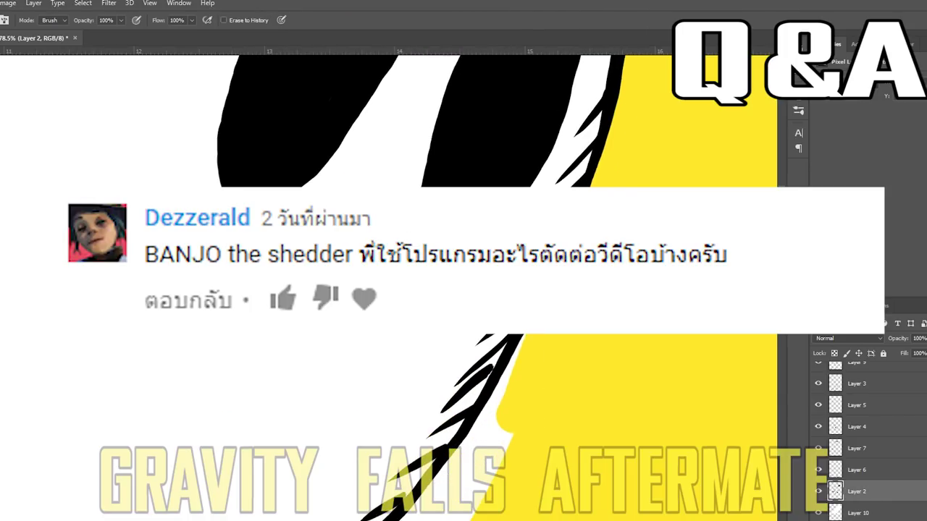
key("alt+bracketleft")
scroll(540, 299, "down", 2)
left_click(2, 21)
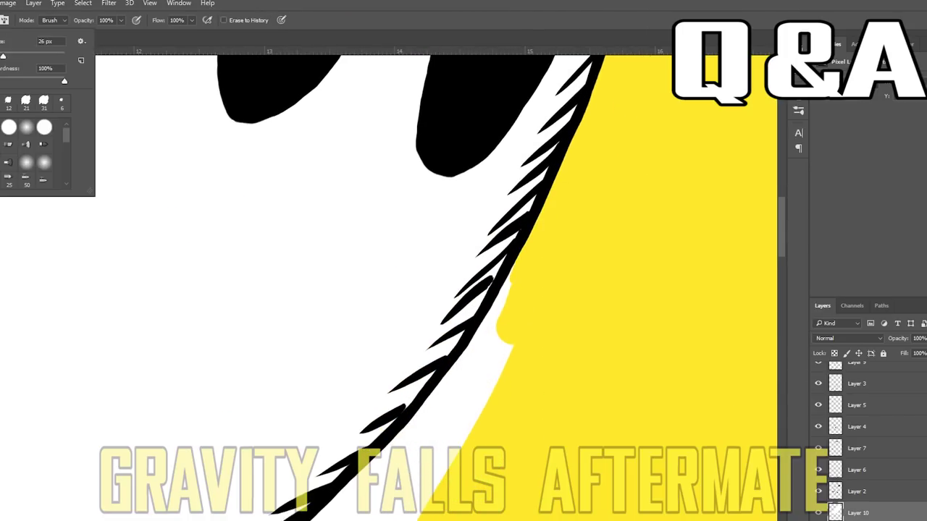
left_click(3, 127)
scroll(517, 239, "down", 1)
left_click_drag(509, 258, 472, 330)
scroll(493, 265, "down", 2)
left_click_drag(469, 254, 429, 301)
mouse_move(423, 300)
left_mouse_down()
mouse_move(345, 396)
mouse_move(260, 464)
left_mouse_up()
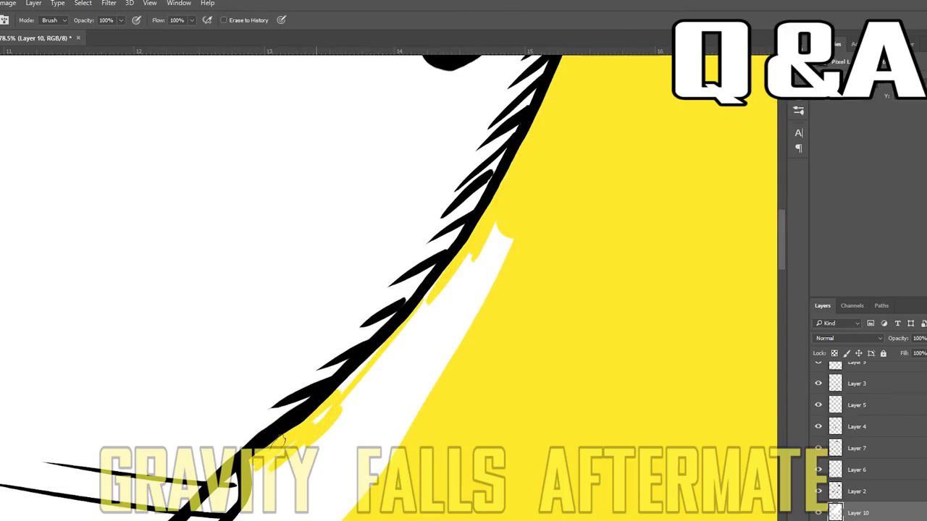
- Widen the erased strip outside the lower front outline, clearing the streaks of white fill left on Layer 10
left_click_drag(348, 389, 434, 306)
left_click_drag(276, 456, 427, 328)
left_click_drag(495, 255, 373, 413)
left_click(2, 21)
left_click_drag(490, 278, 380, 406)
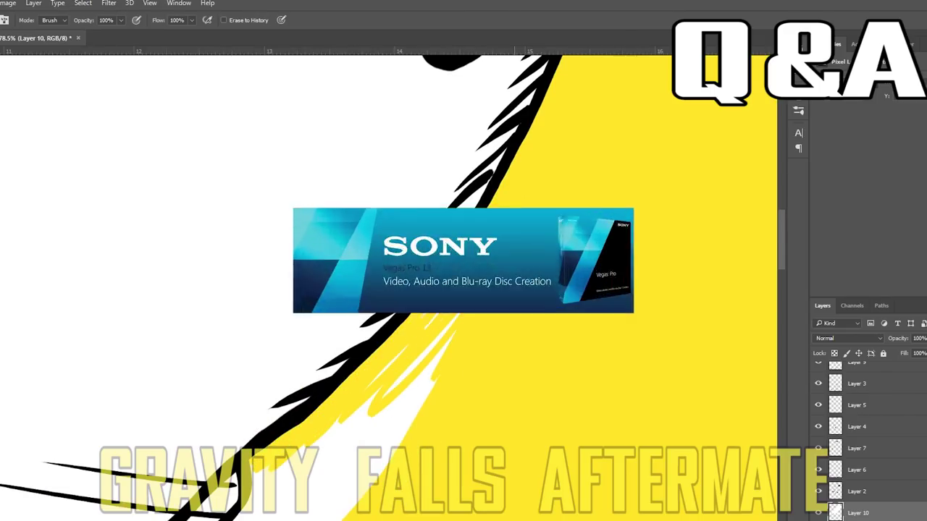
- Erase the remaining white fill outside the neck fold and lower body on Layer 10 with a hard round eraser
scroll(434, 326, "down", 3)
left_click(1, 20)
left_click(9, 126)
left_click_drag(14, 56, 23, 56)
mouse_move(417, 252)
left_mouse_down()
mouse_move(383, 256)
mouse_move(271, 341)
left_mouse_up()
scroll(272, 341, "down", 3)
mouse_move(295, 313)
left_mouse_down()
mouse_move(254, 310)
mouse_move(199, 398)
mouse_move(180, 456)
mouse_move(172, 373)
left_mouse_up()
scroll(159, 377, "down", 3)
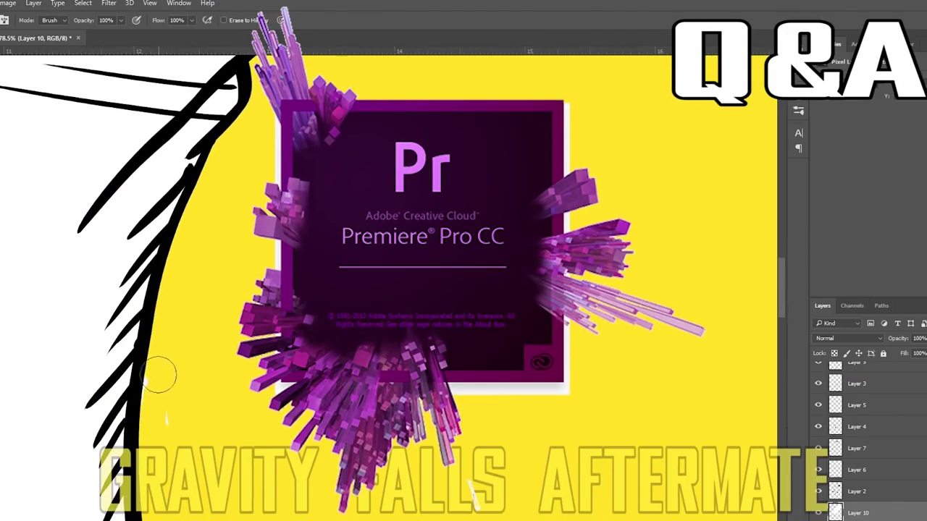
scroll(187, 474, "down", 3)
scroll(124, 395, "down", 10)
scroll(391, 289, "left", 5)
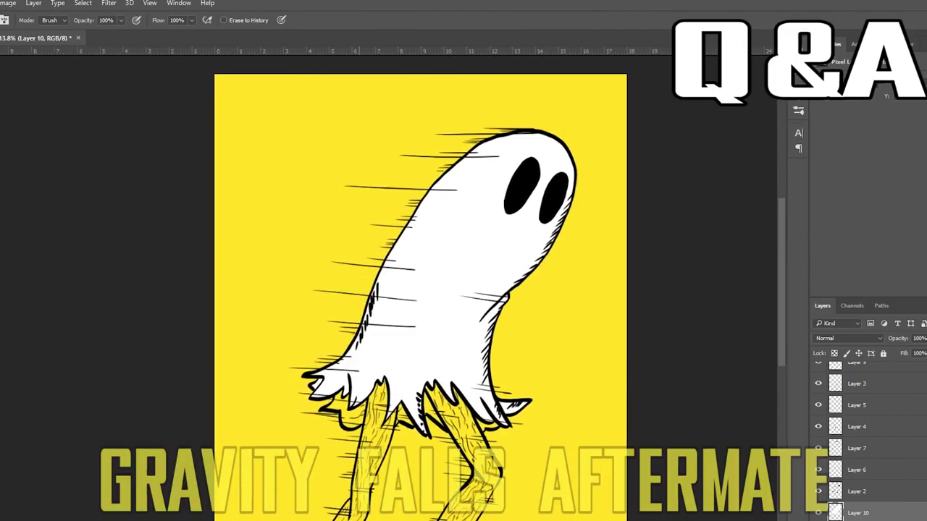
- Trim the ragged tip of the front hem flap's outline on Layer 2 with a 23 px eraser
scroll(459, 387, "up", 5)
scroll(459, 387, "down", 5)
scroll(478, 371, "up", 10)
scroll(713, 515, "up", 7)
scroll(712, 514, "up", 5)
left_click(857, 492)
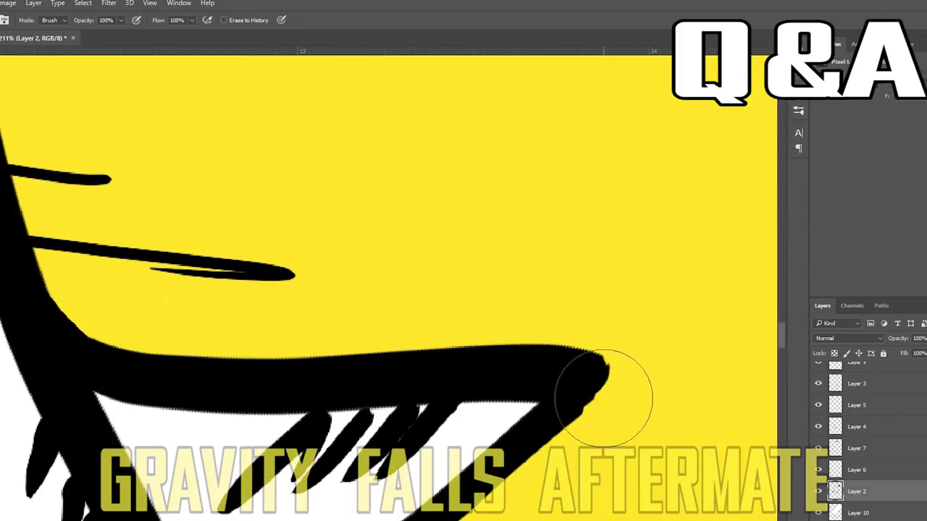
left_click(2, 21)
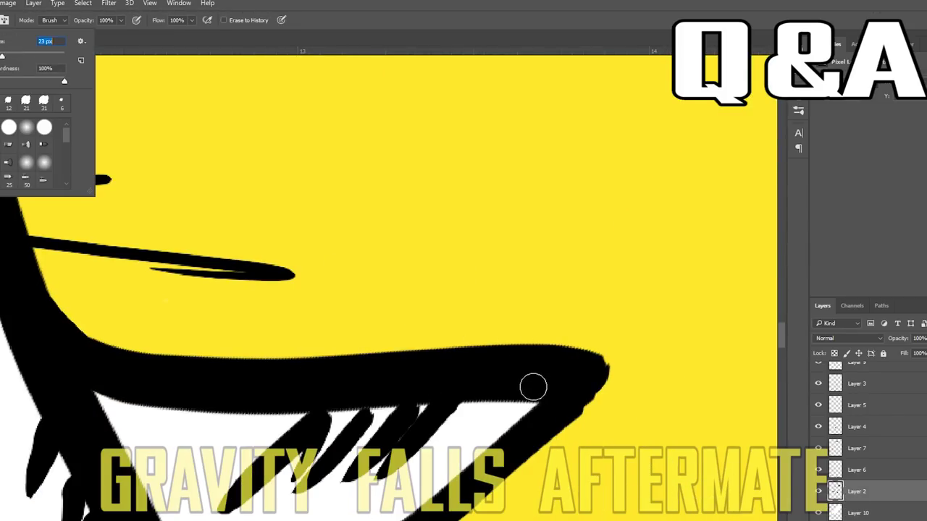
mouse_move(614, 355)
left_mouse_down()
mouse_move(604, 398)
mouse_move(582, 435)
left_mouse_up()
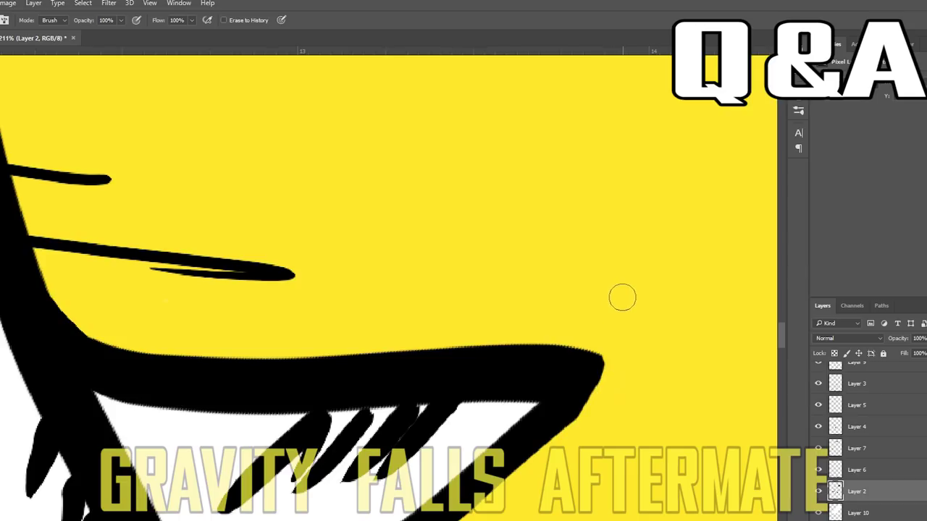
- Add Layer 11 beneath Layer 10 and set the foreground colour to grey 8d8d8d
scroll(623, 297, "down", 18)
scroll(585, 381, "up", 7)
key("b")
left_click(858, 512)
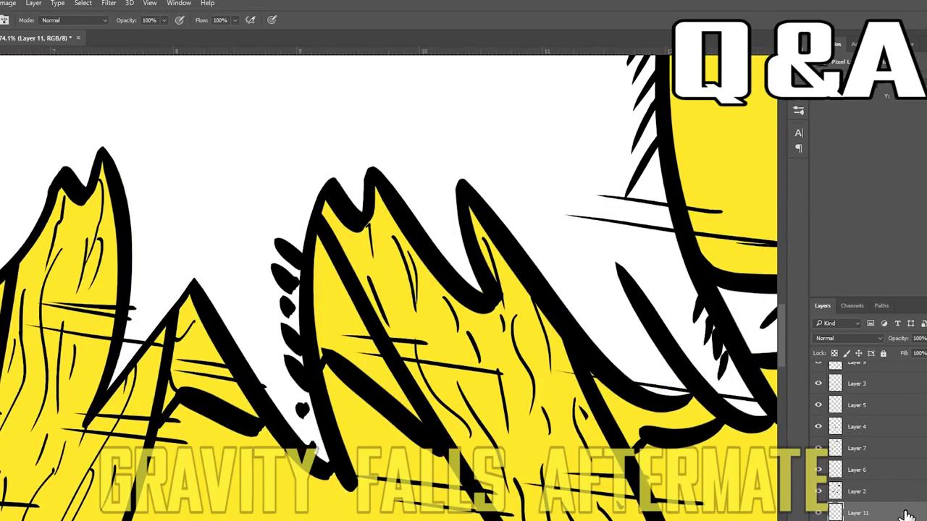
left_click_drag(908, 515, 908, 520)
left_click(0, 383)
left_click_drag(304, 173, 274, 195)
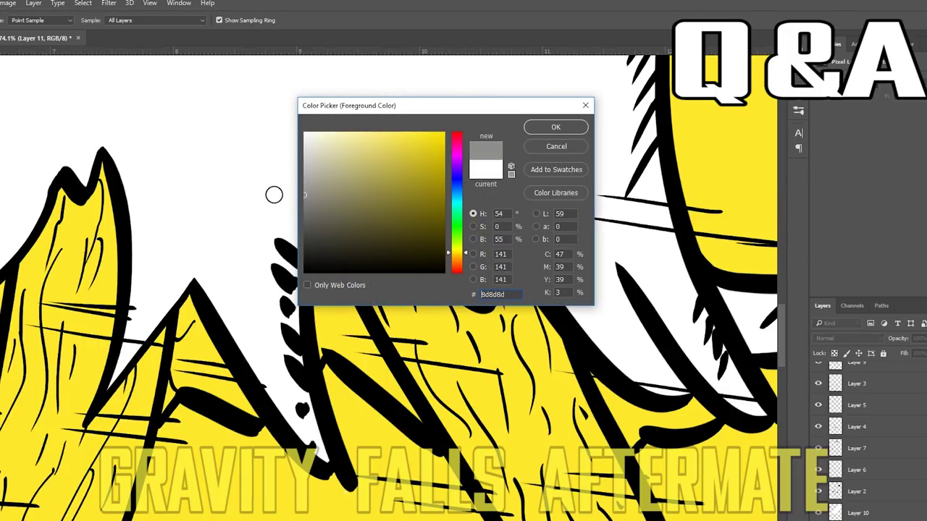
left_click(571, 134)
- Paint the sheet's inner folds grey on both sides of the front leg and in the gap between the legs
mouse_move(592, 374)
left_mouse_down()
mouse_move(612, 406)
mouse_move(671, 416)
left_mouse_up()
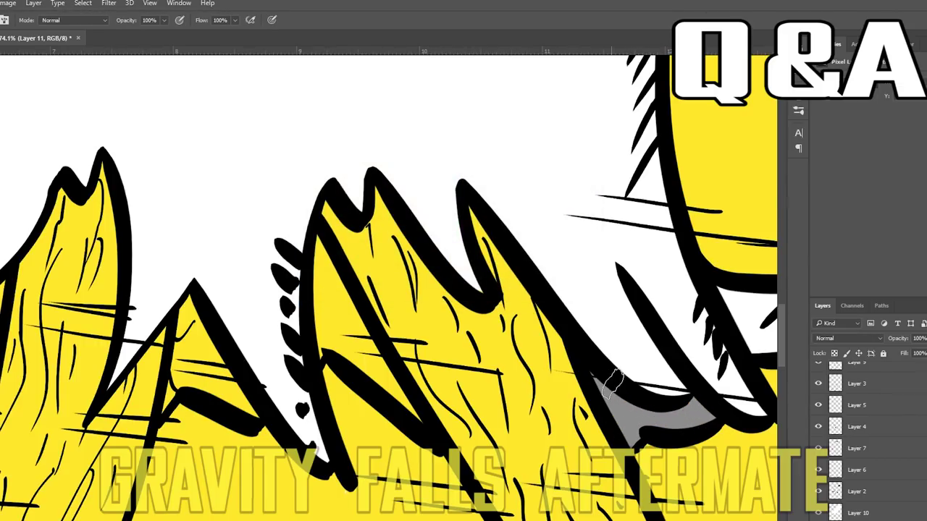
mouse_move(320, 248)
left_mouse_down()
mouse_move(318, 343)
mouse_move(414, 412)
mouse_move(333, 326)
left_mouse_up()
left_click(846, 508)
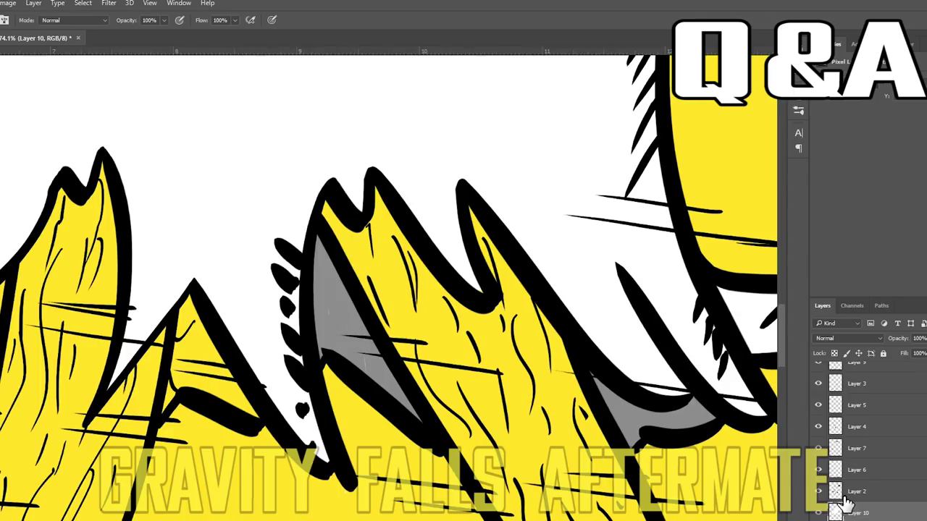
mouse_move(181, 308)
left_mouse_down()
mouse_move(165, 427)
mouse_move(246, 409)
left_mouse_up()
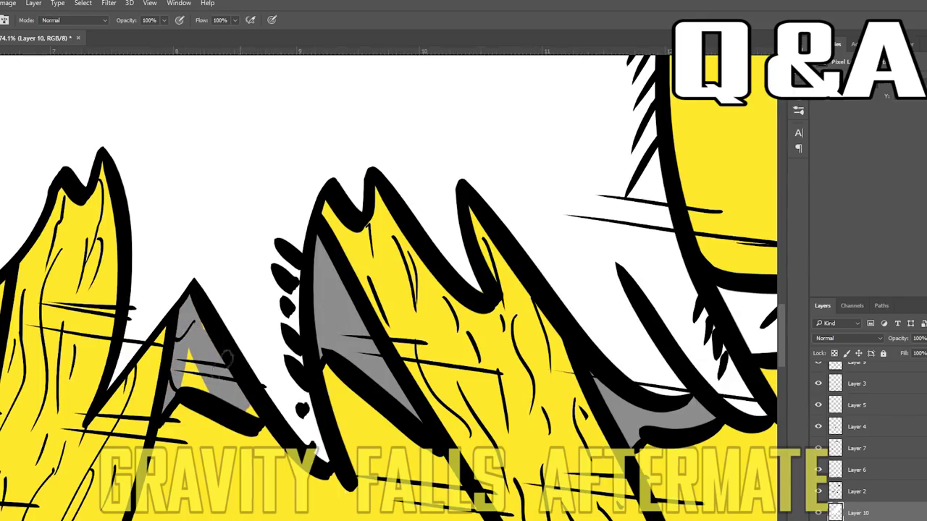
mouse_move(228, 355)
left_mouse_down()
mouse_move(206, 343)
mouse_move(192, 373)
left_mouse_up()
- Paint the inside of the sheet behind the rear leg grey, up to the black hem outlines
scroll(391, 399, "left", 5)
mouse_move(252, 233)
left_mouse_down()
mouse_move(223, 306)
mouse_move(180, 323)
mouse_move(254, 343)
left_mouse_up()
left_click_drag(269, 286, 304, 420)
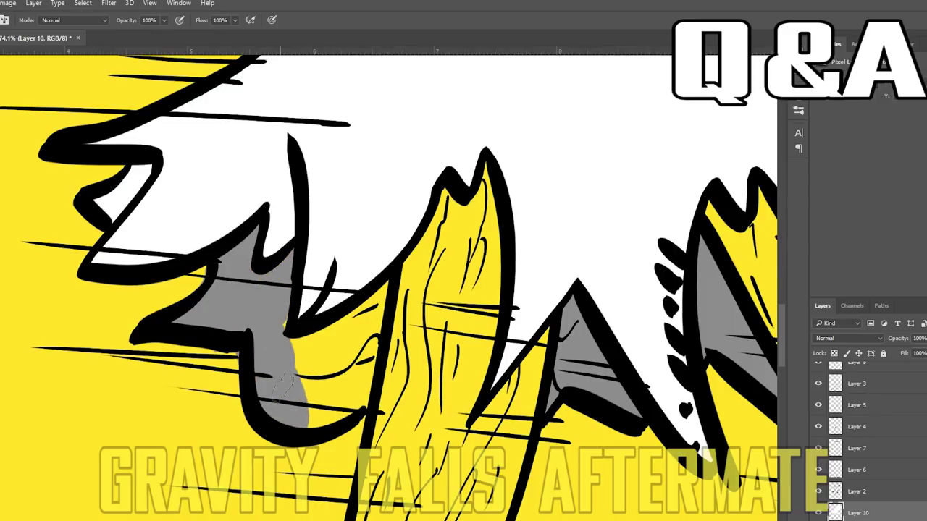
left_click_drag(297, 344, 362, 405)
left_click_drag(369, 289, 337, 349)
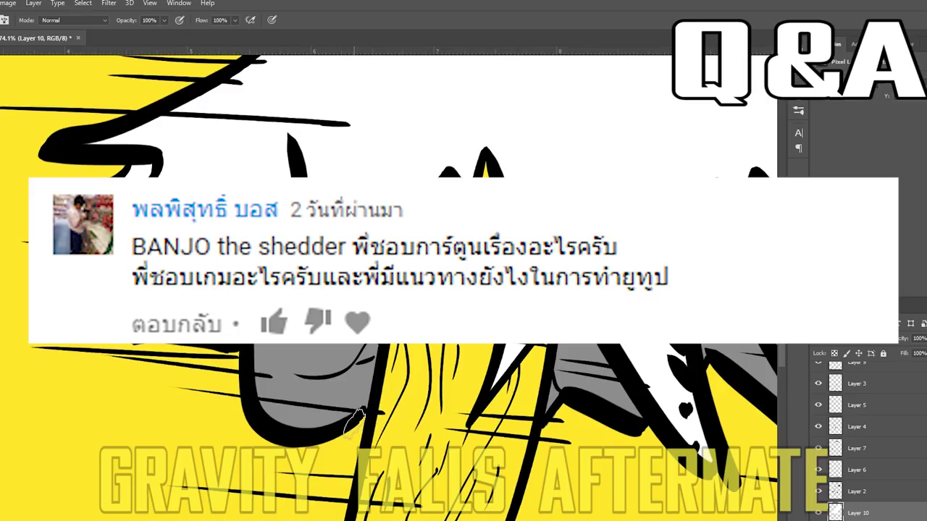
- Touch up the black hem outlines around the grey folds on Layer 2, adjusting the brush size
left_click(858, 493)
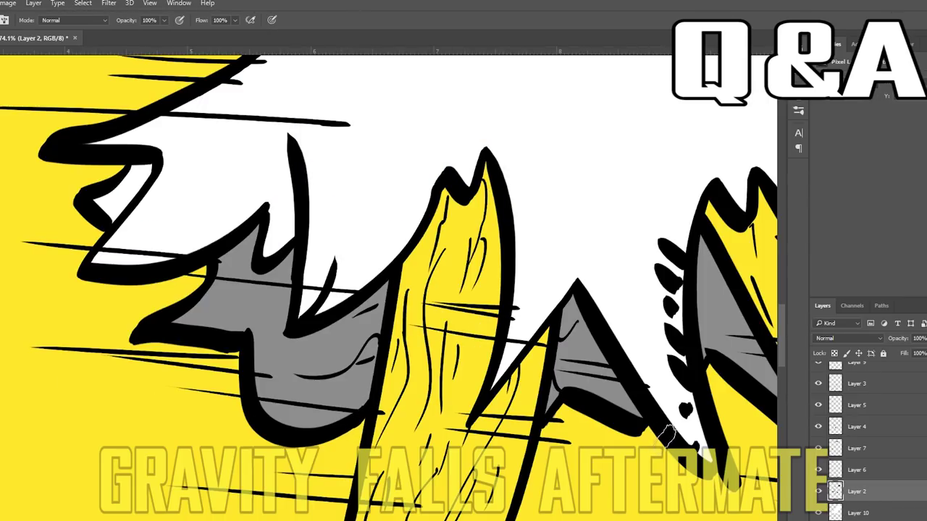
left_click(0, 20)
left_click(564, 403)
scroll(729, 518, "up", 8)
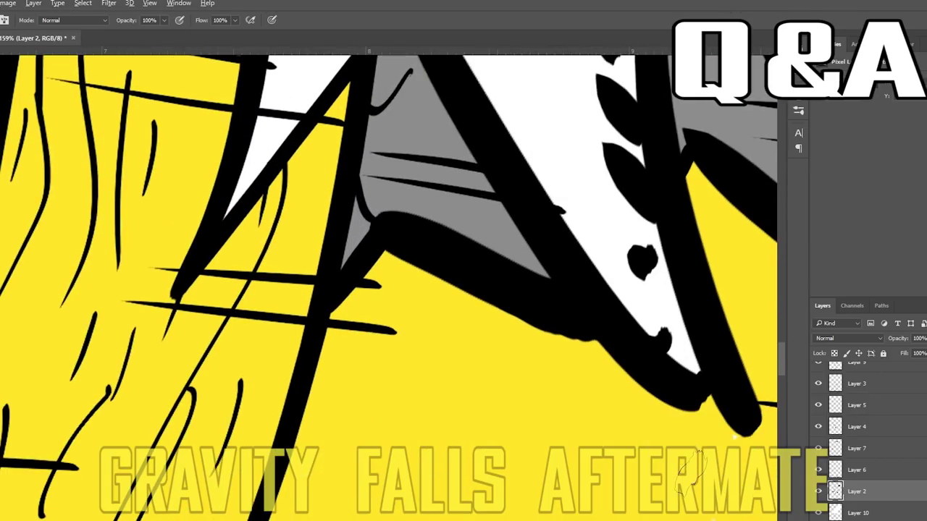
left_click(860, 513)
left_click(843, 493)
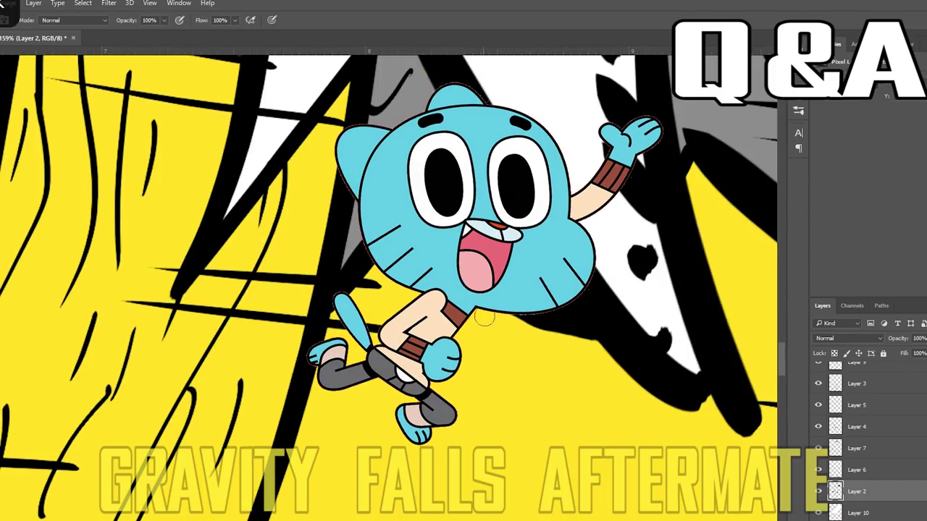
scroll(49, 275, "up", 2)
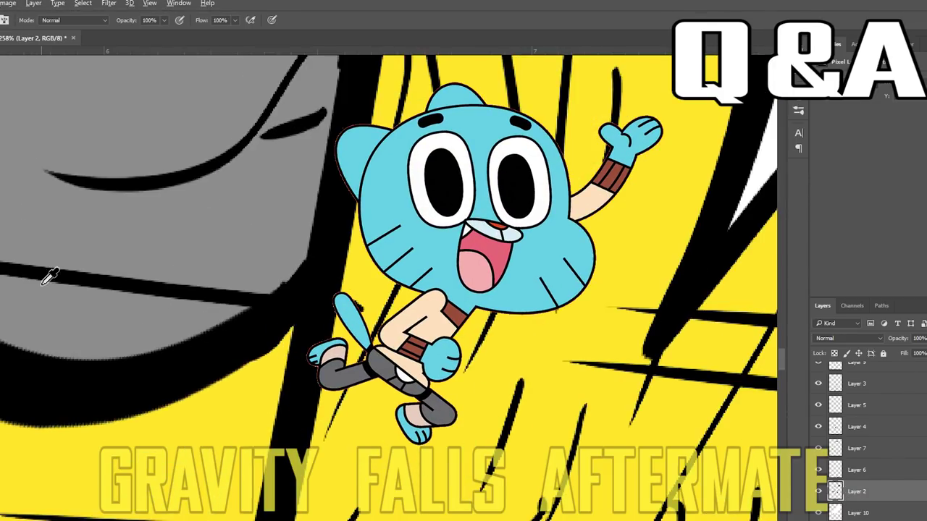
left_click(1, 20)
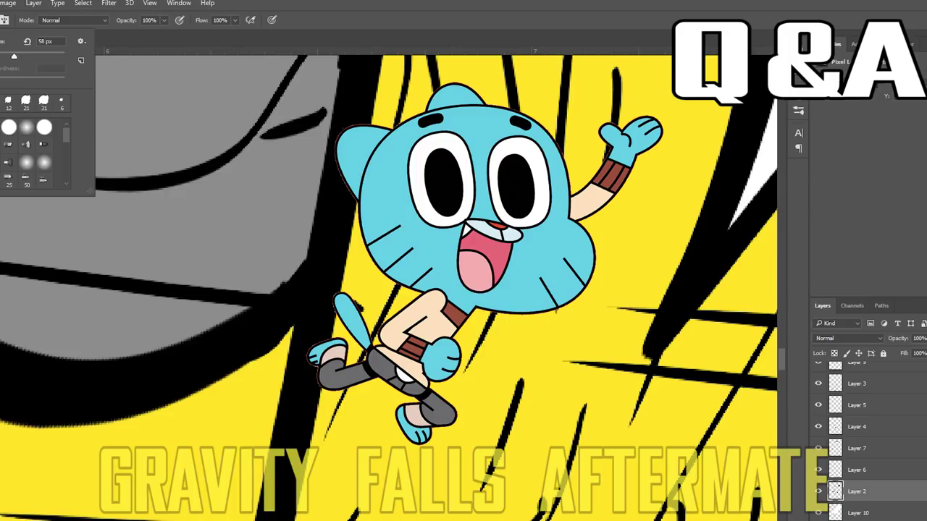
left_click_drag(15, 55, 0, 55)
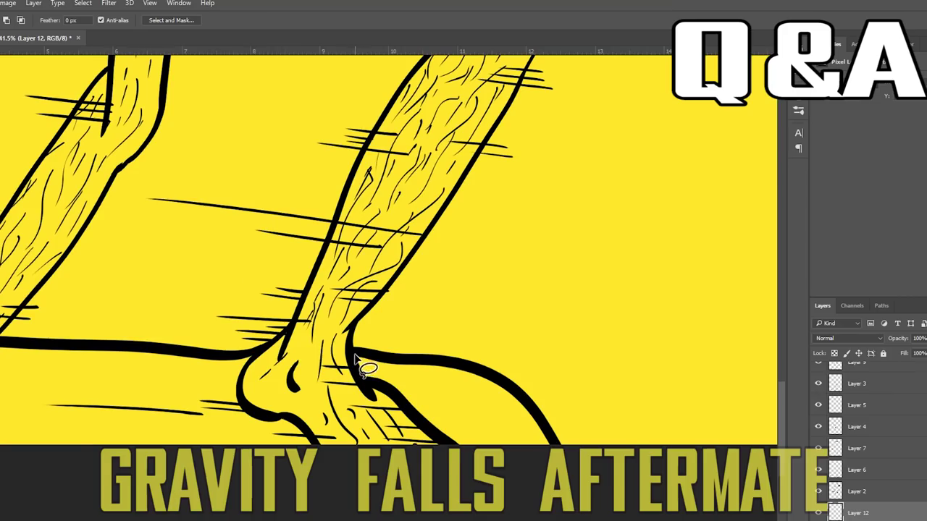
- Lasso the ground shape in front of the front foot and fill it with red on Layer 12
mouse_move(355, 359)
left_mouse_down()
mouse_move(443, 439)
mouse_move(554, 434)
mouse_move(418, 372)
mouse_move(357, 356)
left_mouse_up()
key("g")
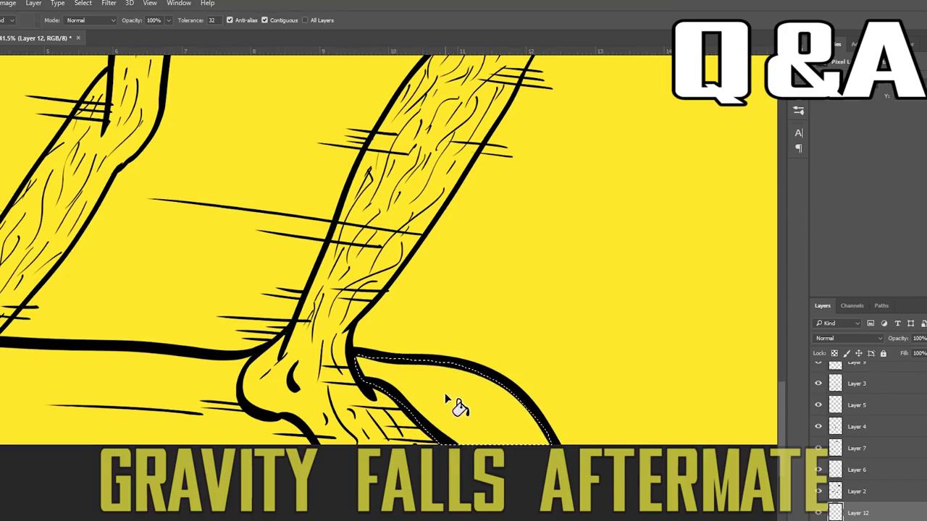
left_click(447, 400)
- Lasso the ground area between the two feet, fill it with red and clear the selection
key("l")
scroll(349, 250, "left", 3)
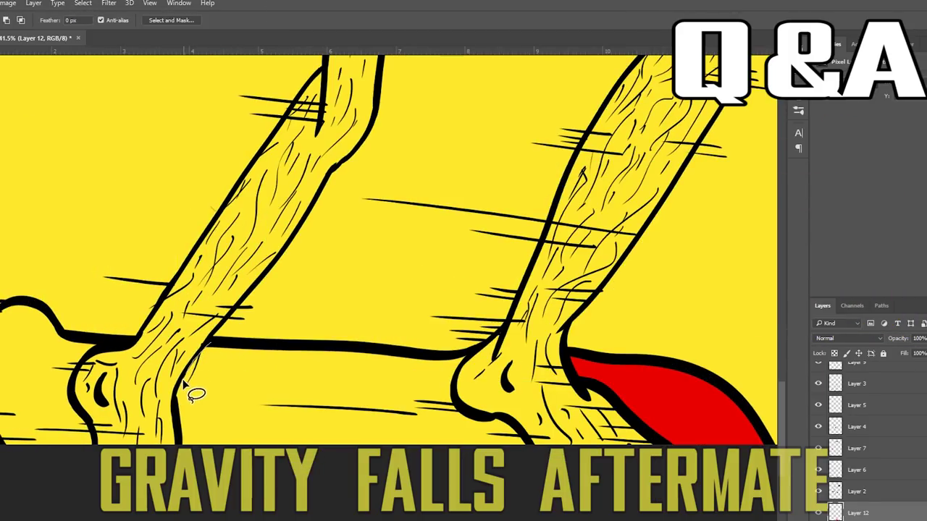
mouse_move(183, 382)
left_mouse_down()
mouse_move(389, 462)
mouse_move(522, 460)
mouse_move(524, 439)
mouse_move(467, 412)
mouse_move(455, 387)
mouse_move(468, 358)
mouse_move(209, 341)
left_mouse_up()
key("g")
left_click(249, 396)
key("ctrl+d")
- Lasso the ground area behind the rear foot, fill it with red and touch up the gap at the heel
key("l")
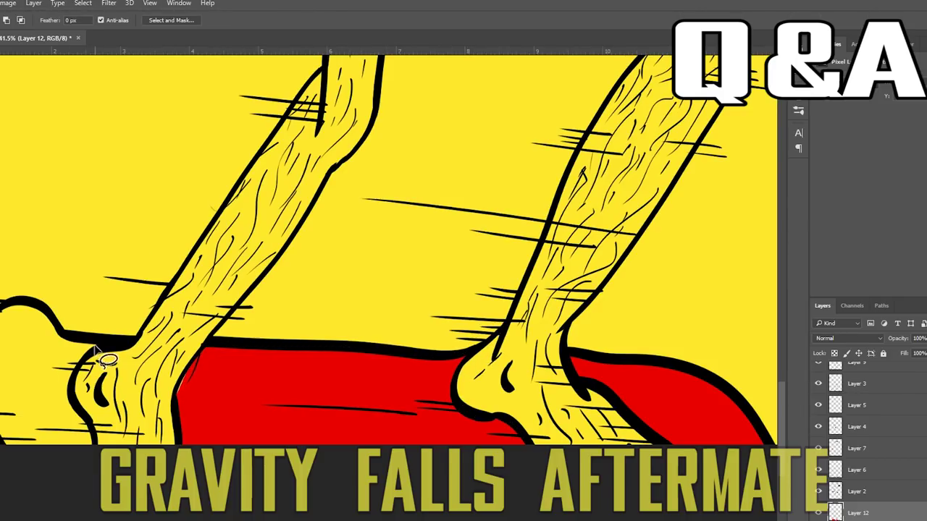
mouse_move(99, 351)
left_mouse_down()
mouse_move(76, 370)
mouse_move(79, 413)
mouse_move(56, 468)
mouse_move(4, 458)
mouse_move(3, 409)
left_mouse_up()
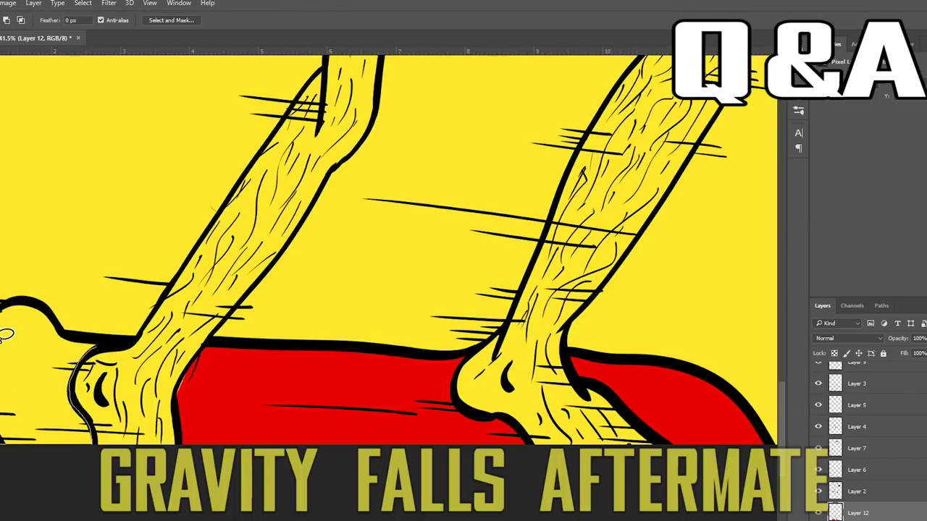
mouse_move(6, 334)
left_mouse_down()
mouse_move(39, 315)
mouse_move(87, 352)
left_mouse_up()
key("g")
left_click(33, 378)
key("ctrl+d")
key("b")
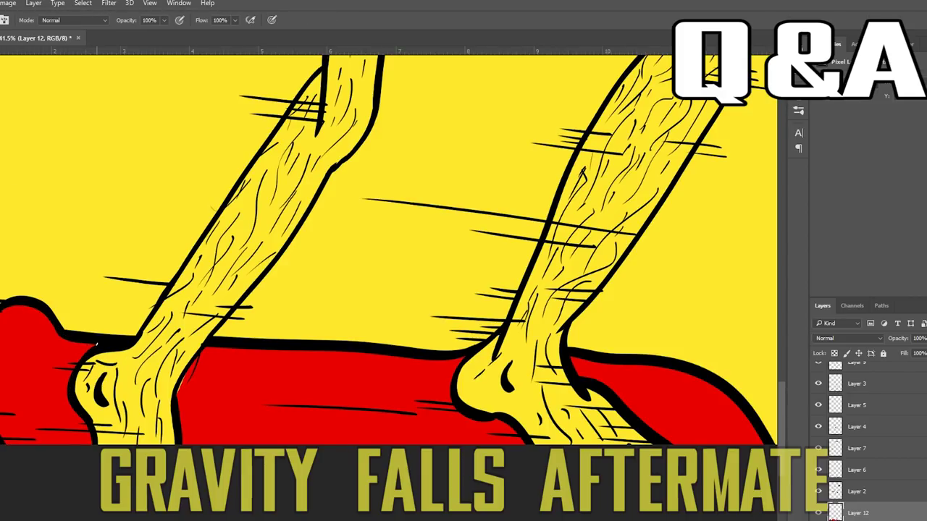
key("e")
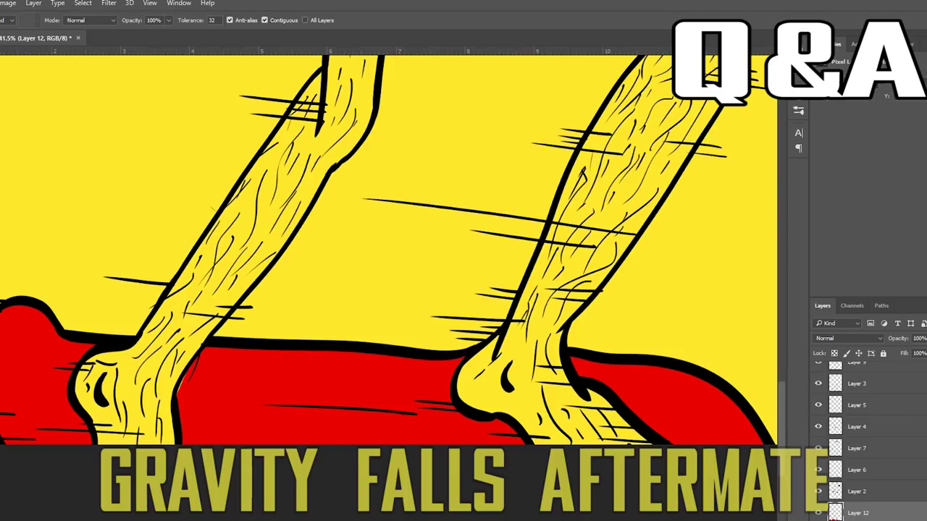
key("b")
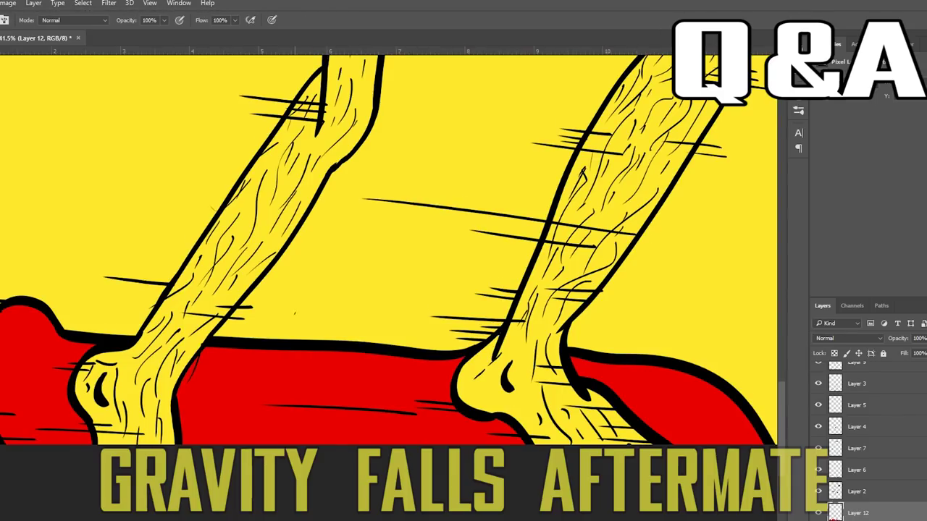
- Set the foreground colour to green for colouring the hairy legs
scroll(295, 313, "down", 2)
scroll(399, 312, "down", 12)
scroll(406, 308, "up", 2)
scroll(446, 271, "down", 3)
scroll(447, 272, "up", 4)
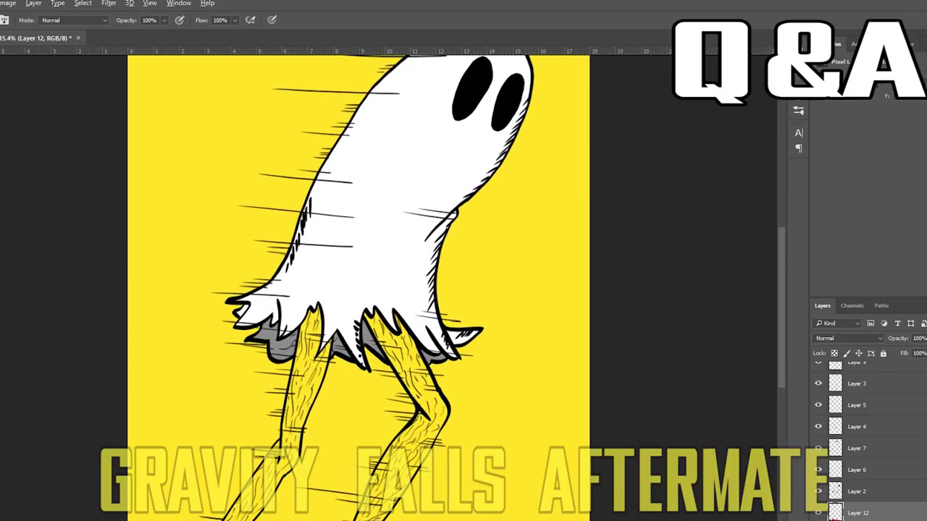
left_click(1, 355)
left_click_drag(458, 273, 457, 231)
left_click_drag(440, 181, 459, 195)
left_click(556, 127)
- Check the 146 px brush for Layer 13 and change the foreground colour to a darker green for the legs
scroll(416, 327, "up", 3)
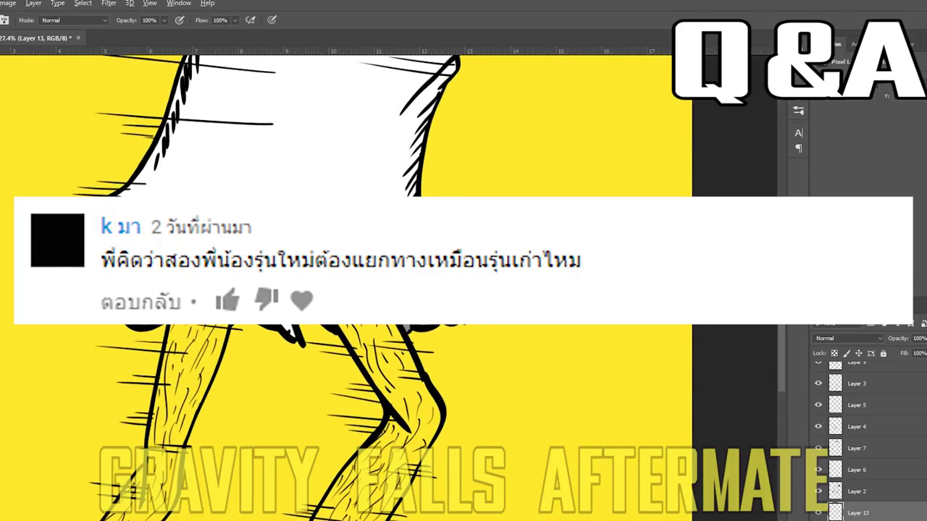
left_click(0, 20)
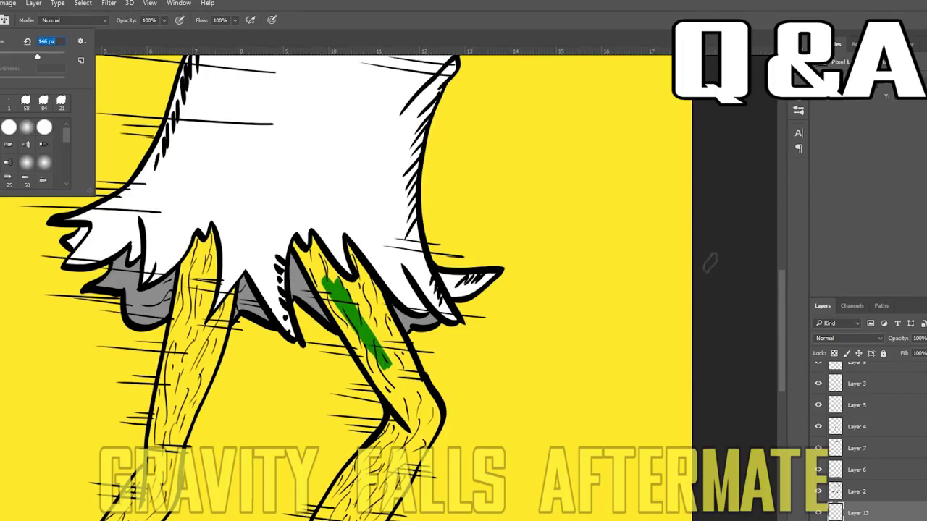
left_click(710, 262)
left_click(1, 341)
left_click(421, 215)
left_click(553, 127)
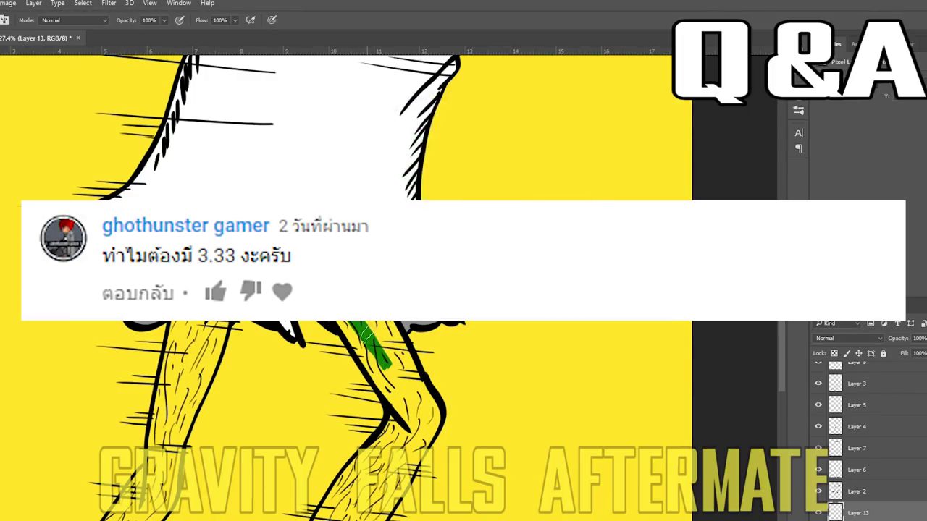
- Paint the front leg dark green on Layer 13, from the sheet's hem past the knee and along the shin
left_click_drag(311, 249, 386, 375)
left_click_drag(287, 238, 404, 357)
scroll(398, 333, "down", 3)
mouse_move(396, 279)
left_mouse_down()
mouse_move(433, 332)
mouse_move(405, 343)
left_mouse_up()
scroll(409, 333, "down", 3)
mouse_move(419, 283)
left_mouse_down()
mouse_move(375, 290)
mouse_move(382, 375)
left_mouse_up()
mouse_move(317, 446)
left_mouse_down()
mouse_move(409, 294)
mouse_move(304, 458)
left_mouse_up()
left_click_drag(295, 434, 394, 267)
- Switch to another brush tip, fill the remaining gaps in the front shin with green and reduce the brush size
left_click(0, 20)
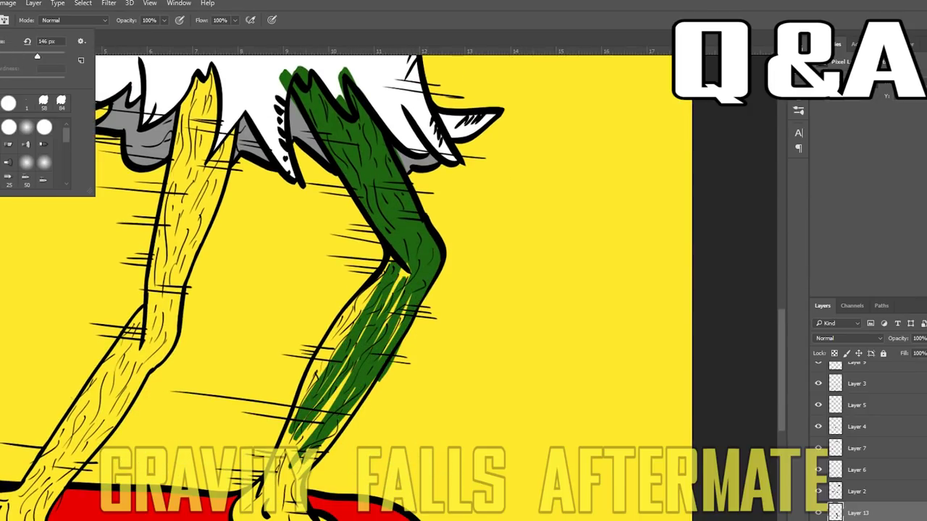
left_click_drag(66, 137, 66, 156)
left_click(10, 103)
left_click_drag(381, 284, 372, 289)
left_click(1, 20)
left_click_drag(58, 56, 21, 55)
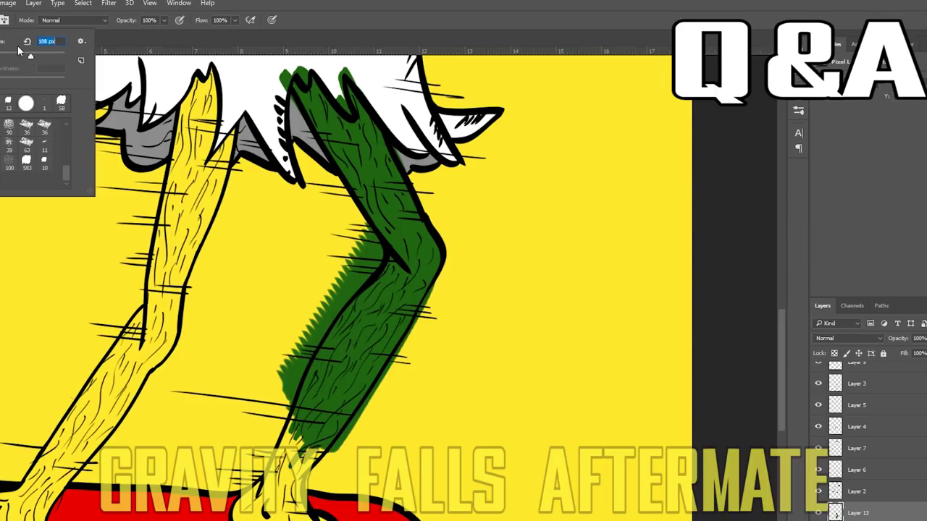
- Paint the front leg's lower shin, ankle and foot dark green down to the canvas edge
left_click_drag(300, 410, 290, 474)
scroll(285, 396, "down", 2)
left_click_drag(290, 349, 265, 433)
left_click_drag(317, 382, 279, 474)
left_click_drag(304, 440, 360, 493)
mouse_move(274, 423)
left_mouse_down()
mouse_move(252, 466)
mouse_move(233, 457)
left_mouse_up()
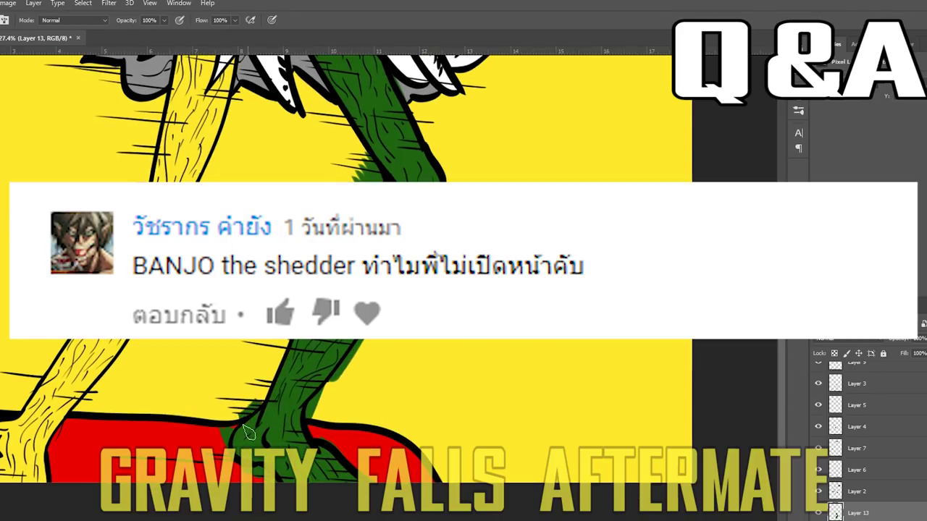
- Paint the rear leg's thigh dark green from the sheet's hem down to the knee
scroll(250, 434, "up", 2)
left_click_drag(201, 117, 175, 185)
left_click_drag(208, 110, 181, 312)
left_click_drag(165, 204, 153, 347)
left_click_drag(219, 223, 167, 373)
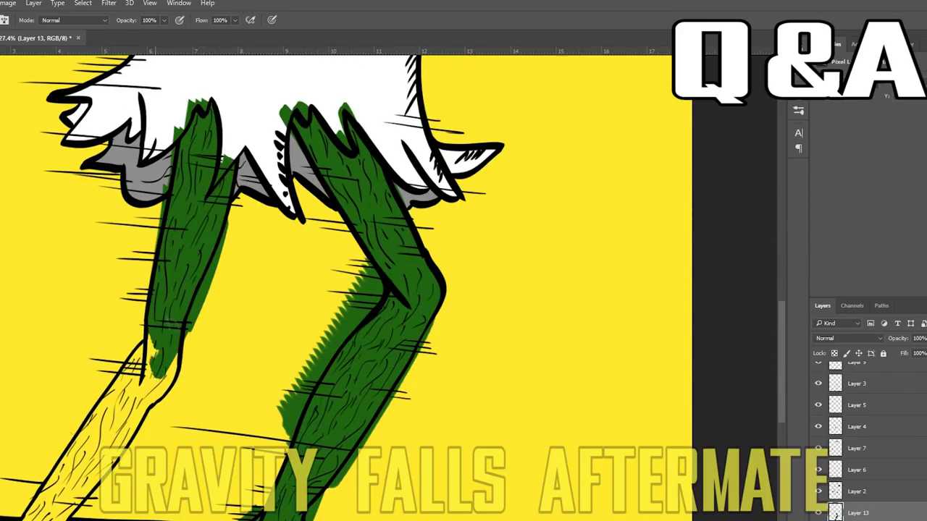
- Paint the rear leg's knee, shin and foot dark green
scroll(165, 371, "down", 3)
left_click_drag(141, 249, 75, 391)
mouse_move(170, 283)
left_mouse_down()
mouse_move(127, 363)
mouse_move(15, 493)
mouse_move(33, 482)
left_mouse_up()
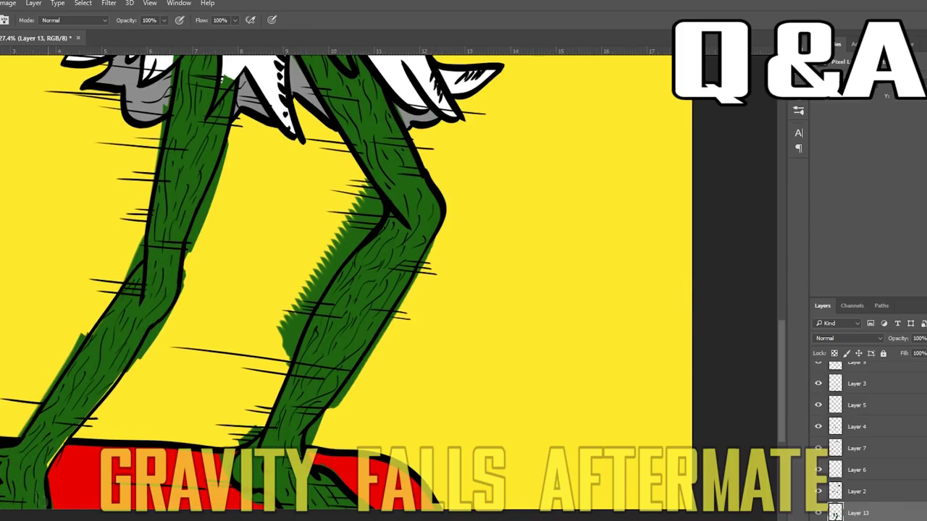
left_click_drag(119, 372, 51, 467)
- Erase the green overspill outside the front leg's outline at the hem, knee and shin with a hard round 69 px eraser
scroll(176, 340, "up", 2)
scroll(176, 340, "up", 2)
key("e")
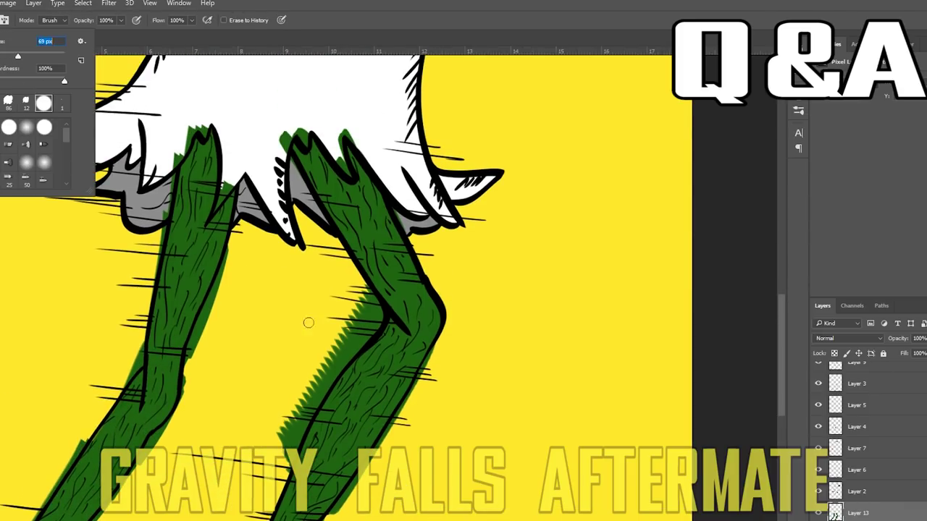
key("Return")
mouse_move(309, 322)
left_mouse_down()
mouse_move(305, 434)
mouse_move(369, 330)
mouse_move(341, 362)
mouse_move(336, 287)
left_mouse_up()
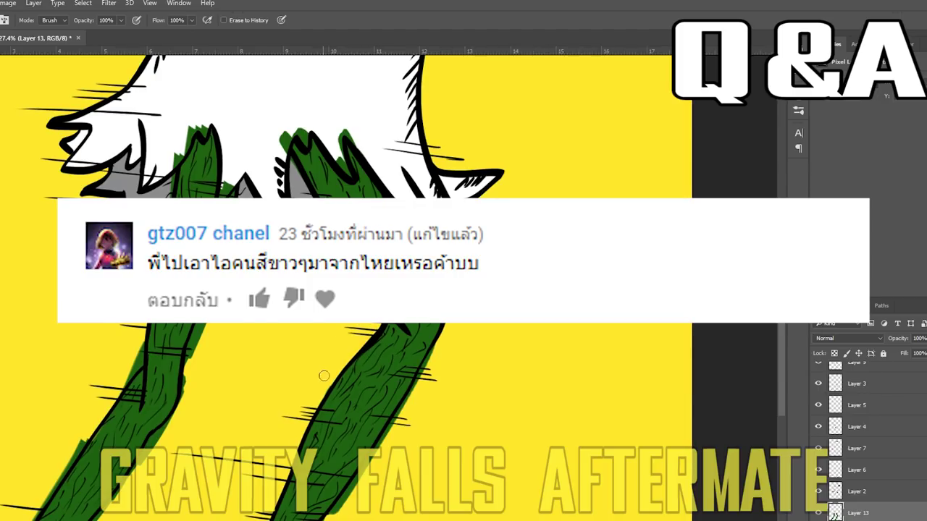
left_click_drag(282, 124, 288, 165)
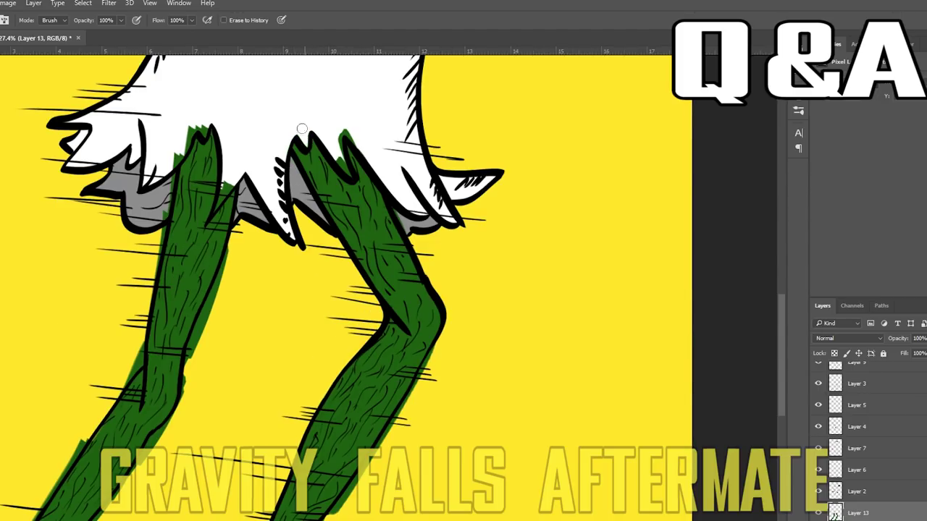
left_click_drag(440, 341, 353, 500)
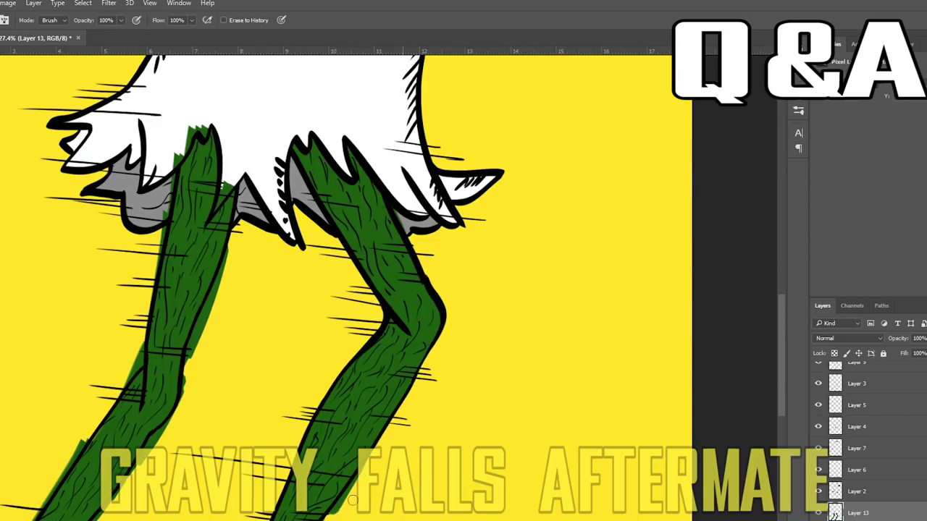
scroll(349, 508, "down", 5)
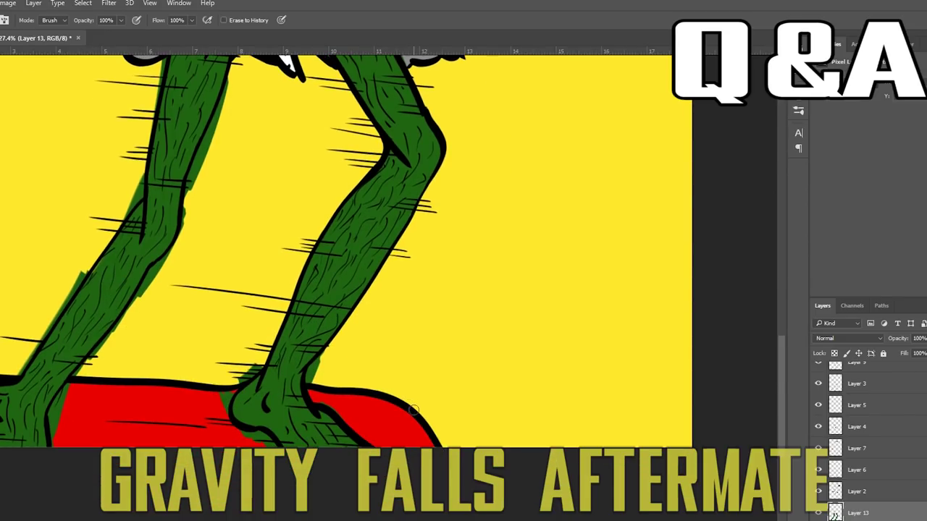